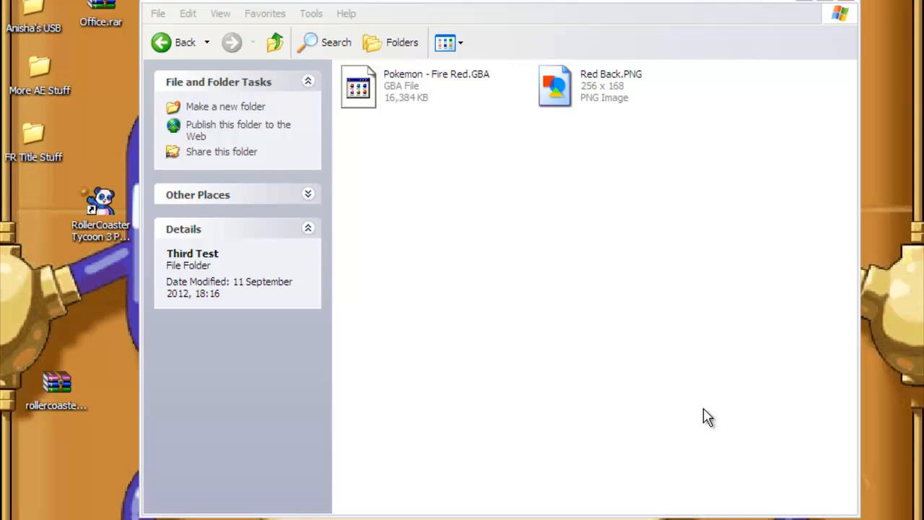
Go up to the parent folder and open Background.png in Paint
click(282, 45)
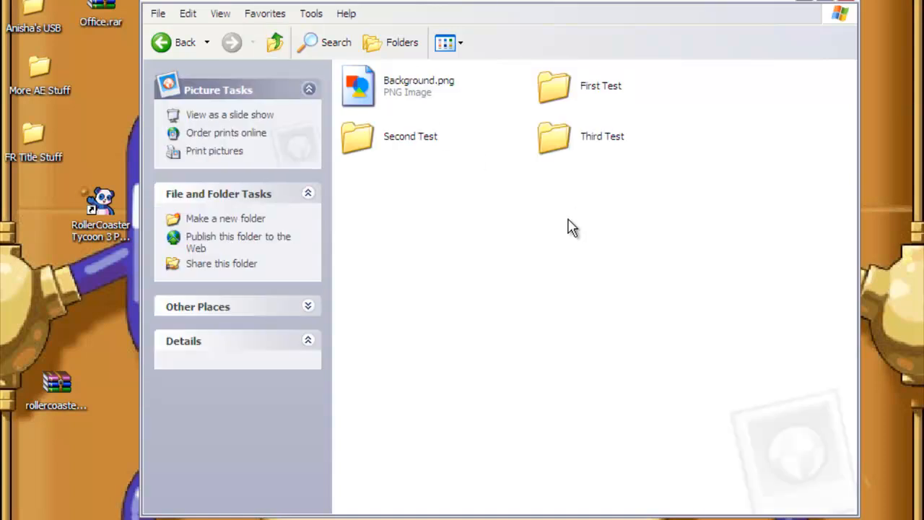
click(372, 108)
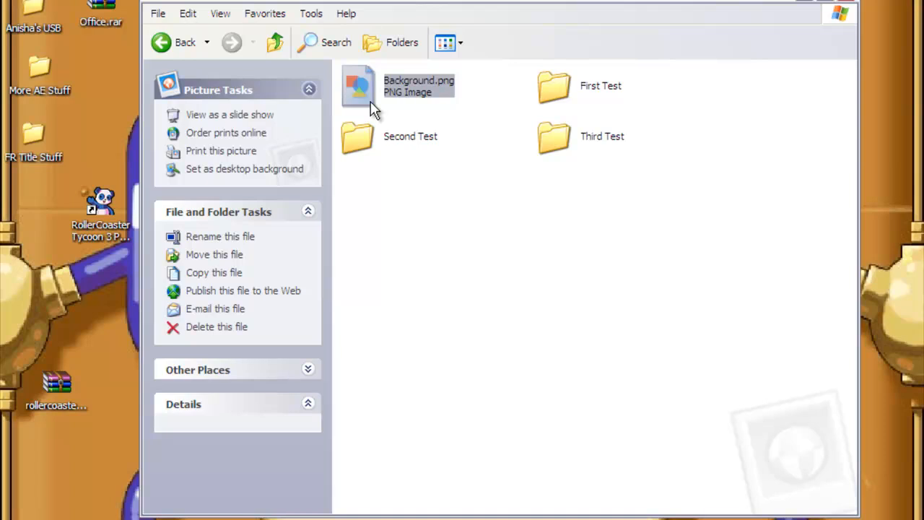
double_click(373, 108)
click(404, 189)
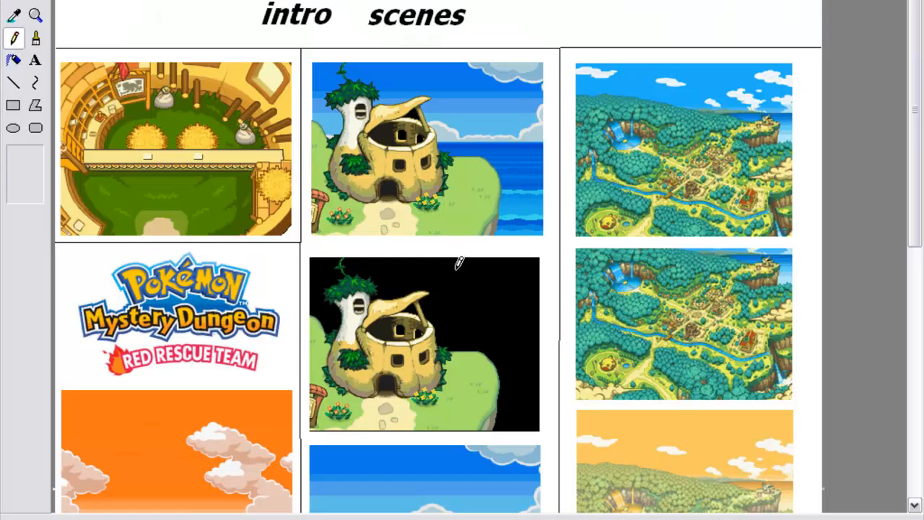
Look through the intro scene sprite sheet for a background to use
scroll(458, 263, down, 3)
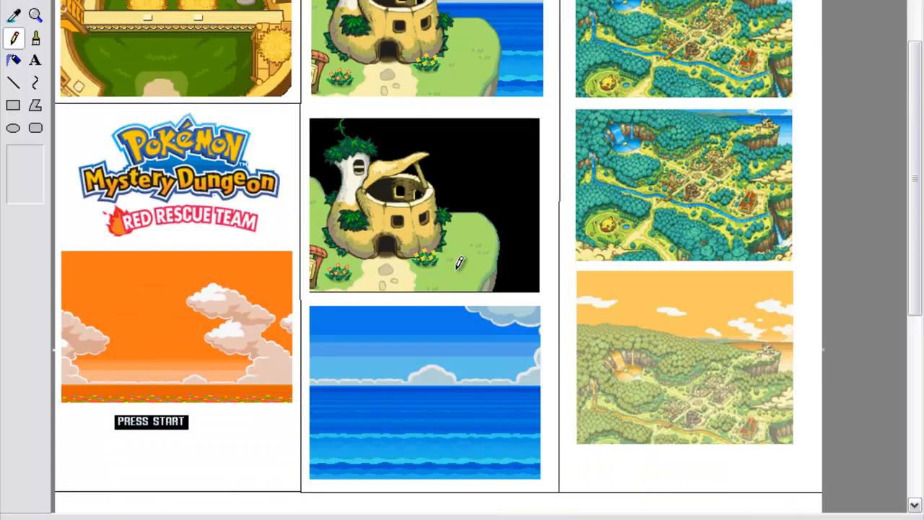
scroll(458, 263, up, 3)
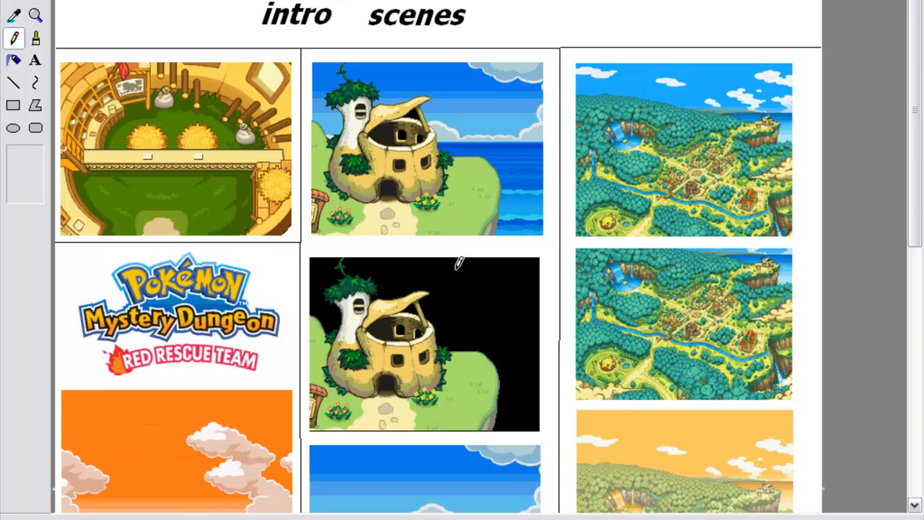
scroll(459, 262, down, 6)
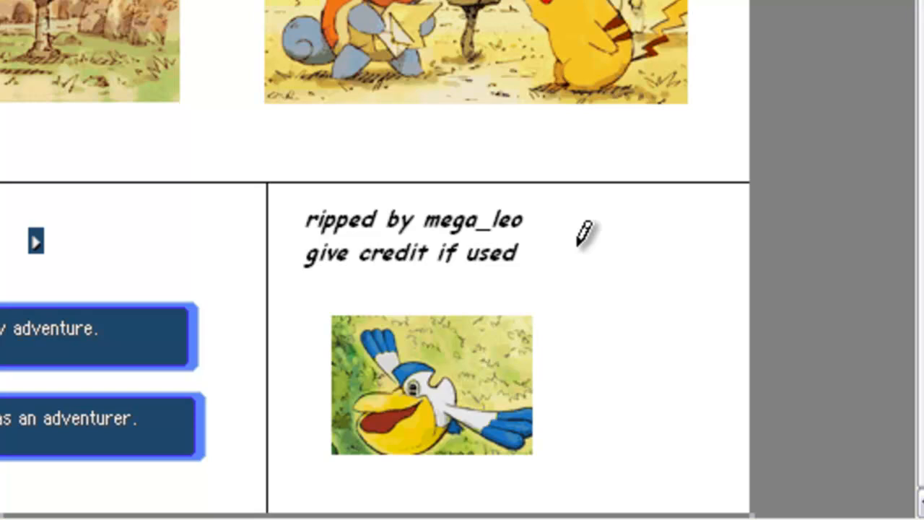
scroll(583, 233, up, 6)
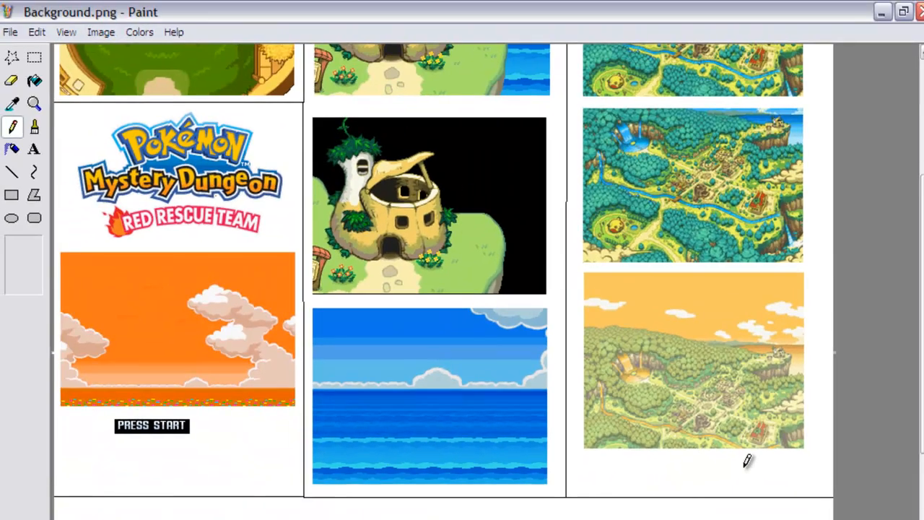
scroll(748, 461, up, 3)
scroll(708, 459, up, 2)
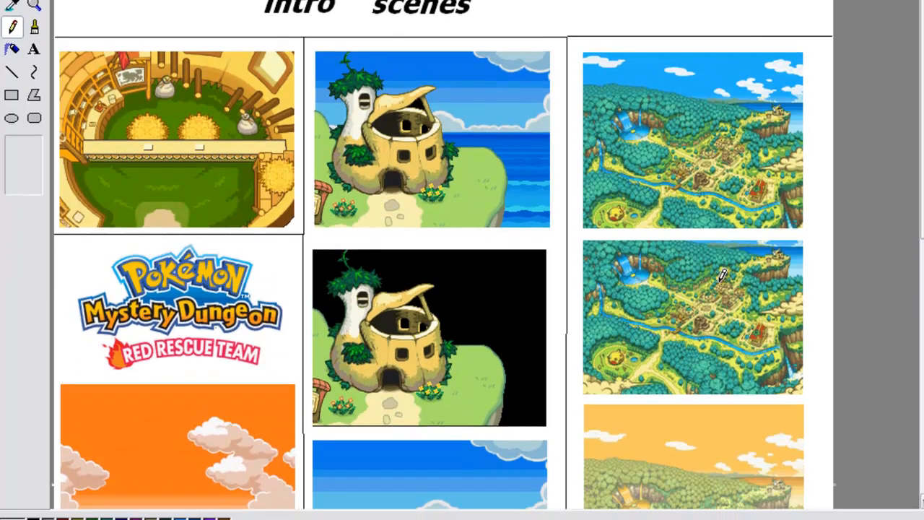
Cut the orange sky background with clouds, below the Red Rescue Team logo, out of the sprite sheet
scroll(694, 462, down, 3)
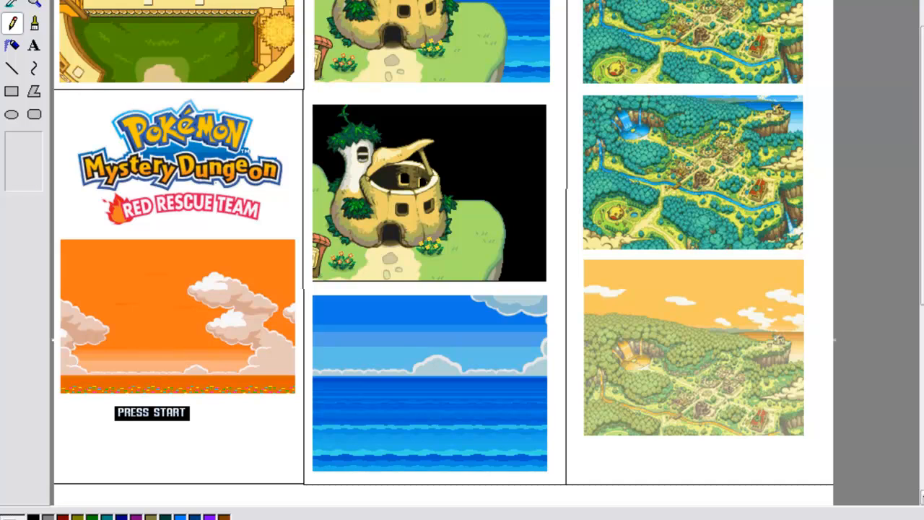
click(33, 0)
mouse_move(58, 236)
mouse_down()
mouse_move(277, 404)
mouse_move(299, 395)
mouse_up()
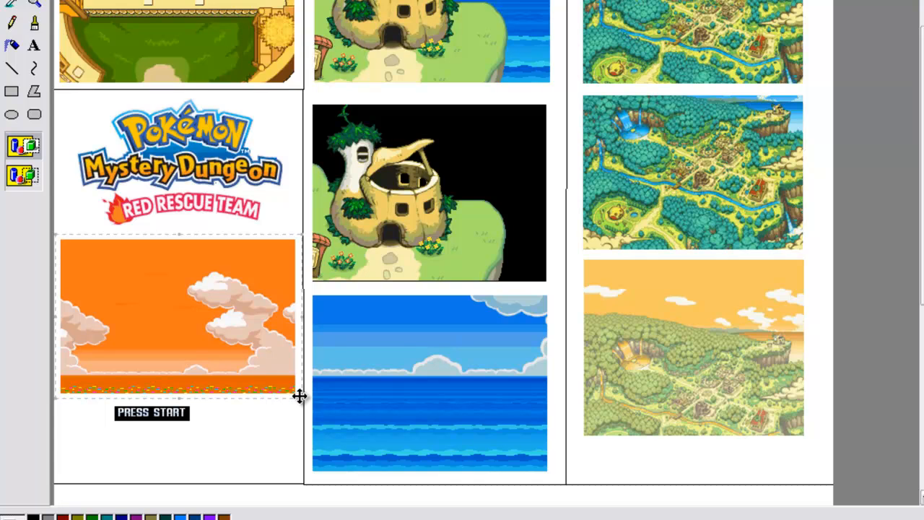
key(ctrl+x)
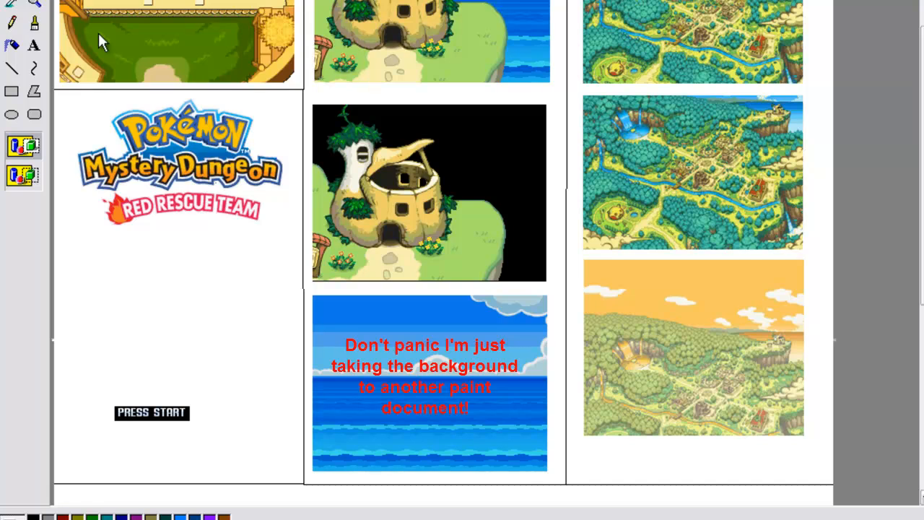
Start a new image without saving the changes to Background.png and paste the cut orange background into it
click(9, 0)
click(29, 0)
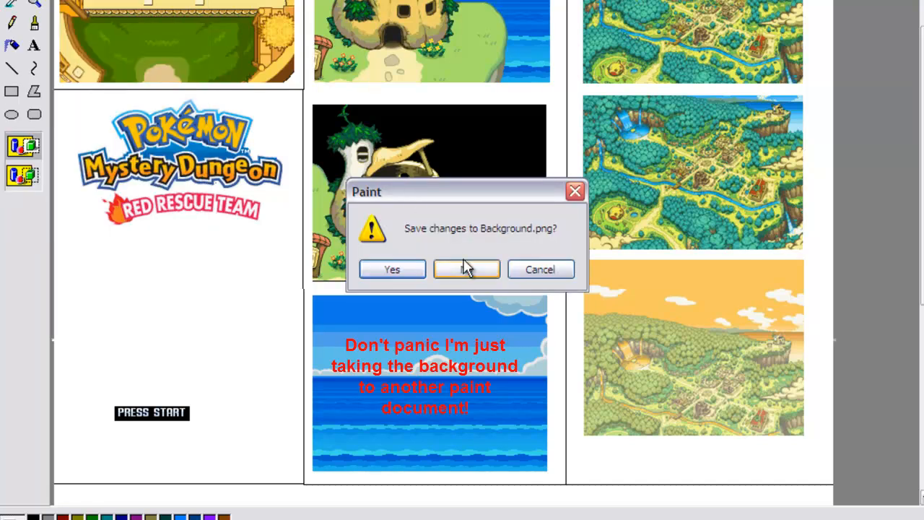
click(466, 268)
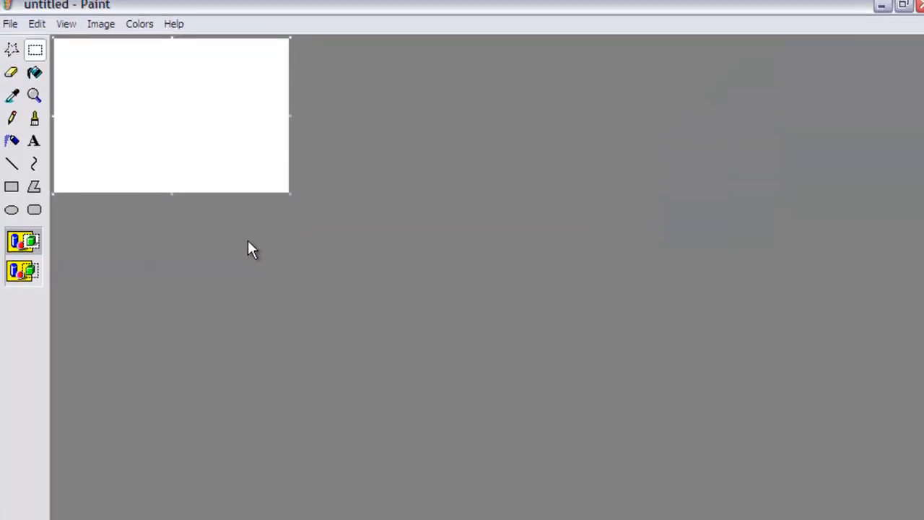
key(ctrl+v)
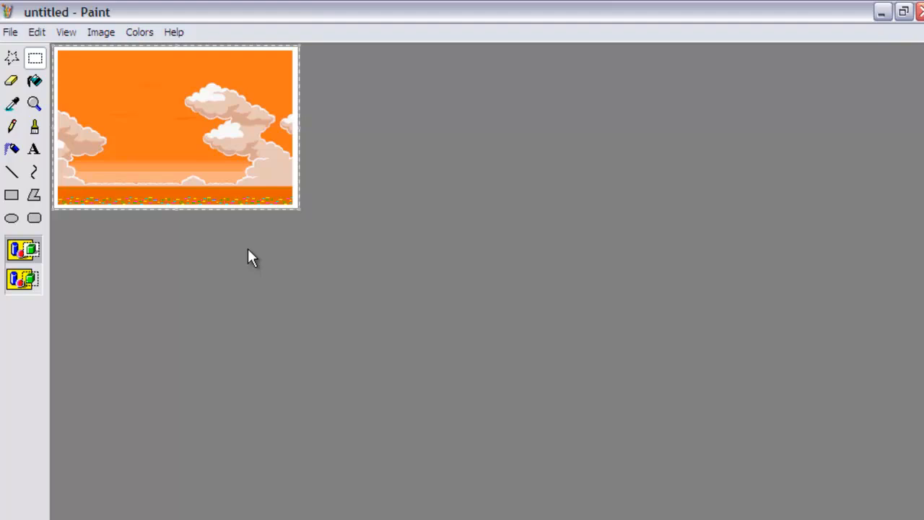
click(35, 106)
click(32, 272)
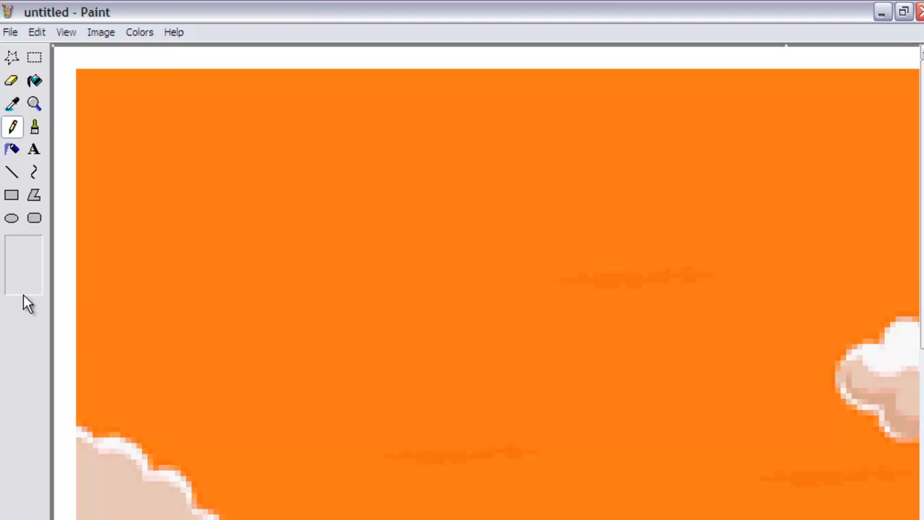
key(ctrl+a)
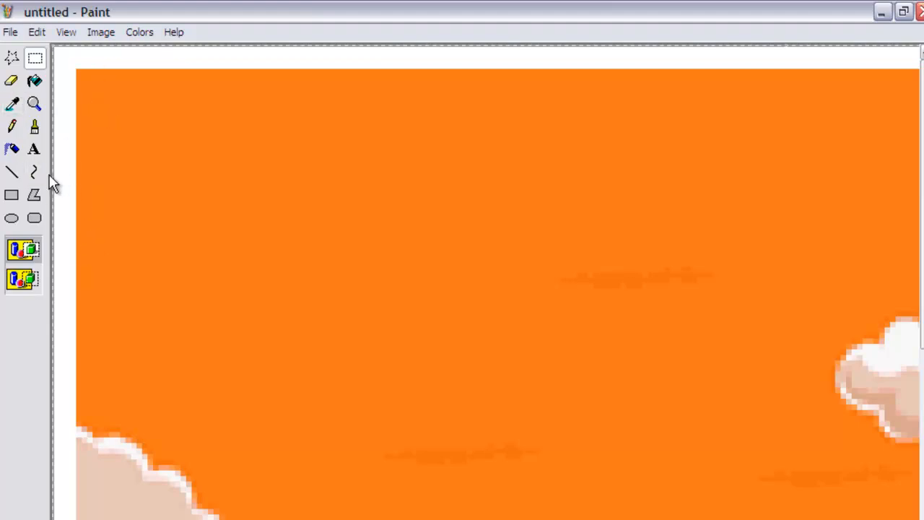
click(34, 103)
click(22, 244)
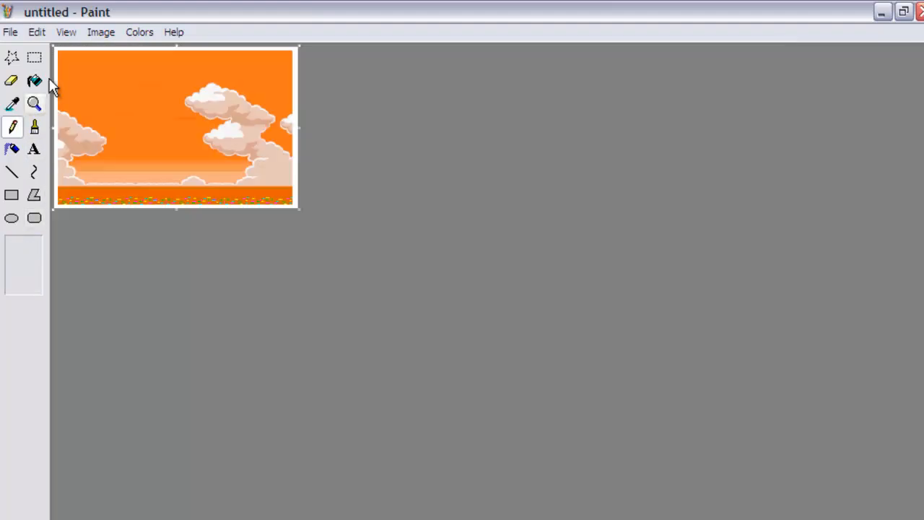
click(34, 57)
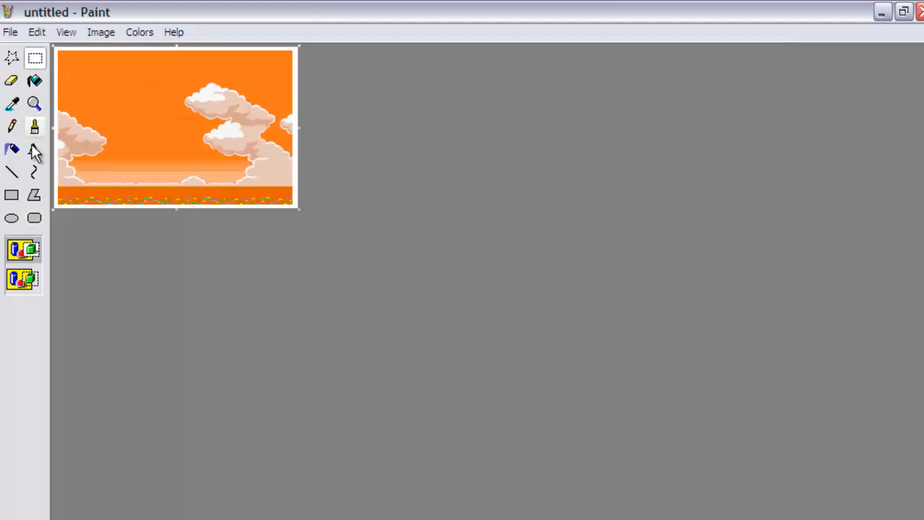
Select the whole picture and shift it up and left so the white border disappears at its upper and left edges
click(34, 103)
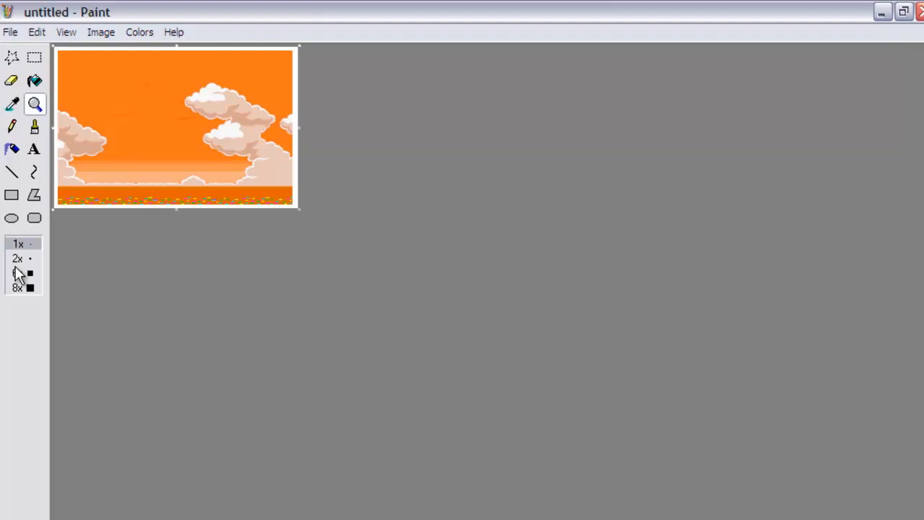
click(17, 273)
key(ctrl+a)
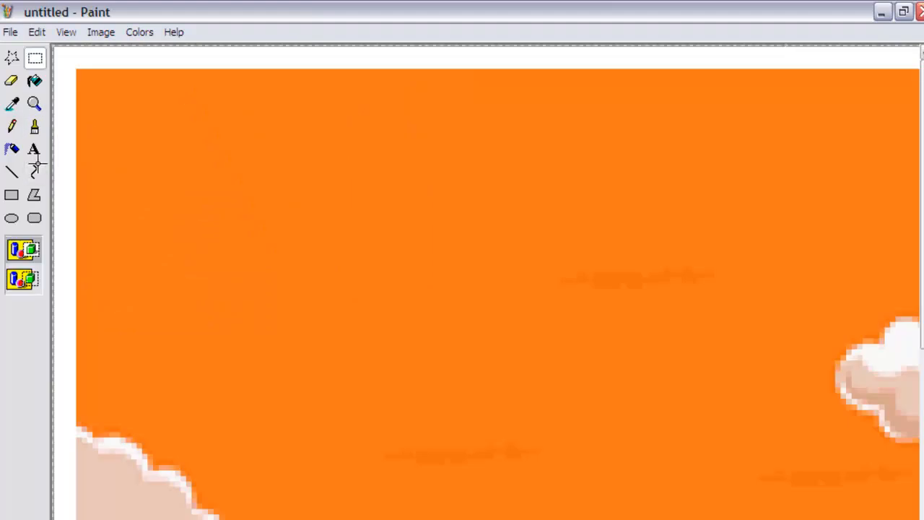
drag(173, 142, 148, 124)
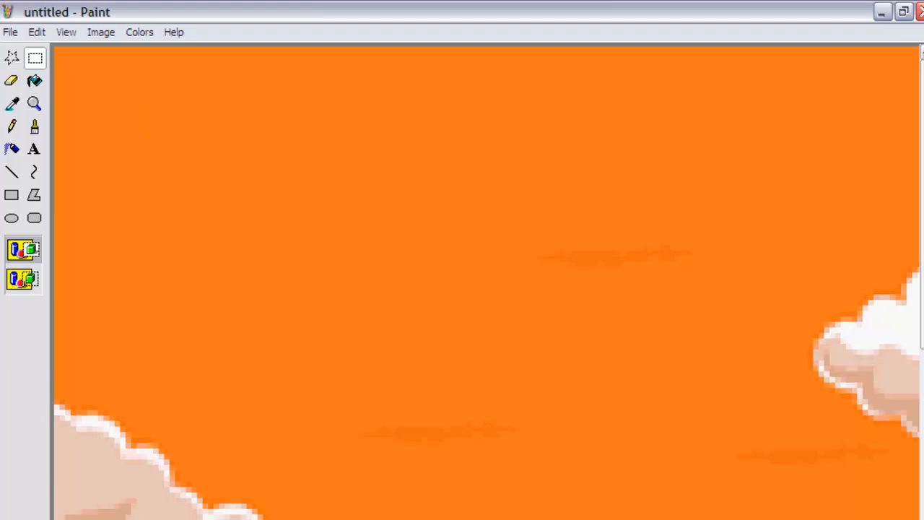
Crop the canvas at the lower right to the edge of the orange background, removing the remaining white border
drag(404, 519, 794, 519)
drag(922, 209, 923, 438)
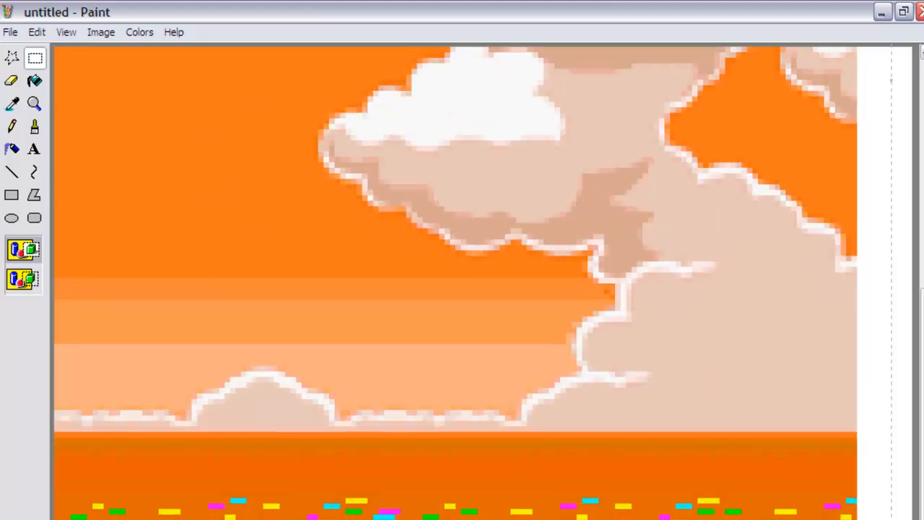
click(10, 32)
key(Escape)
click(13, 58)
click(33, 63)
drag(912, 519, 857, 519)
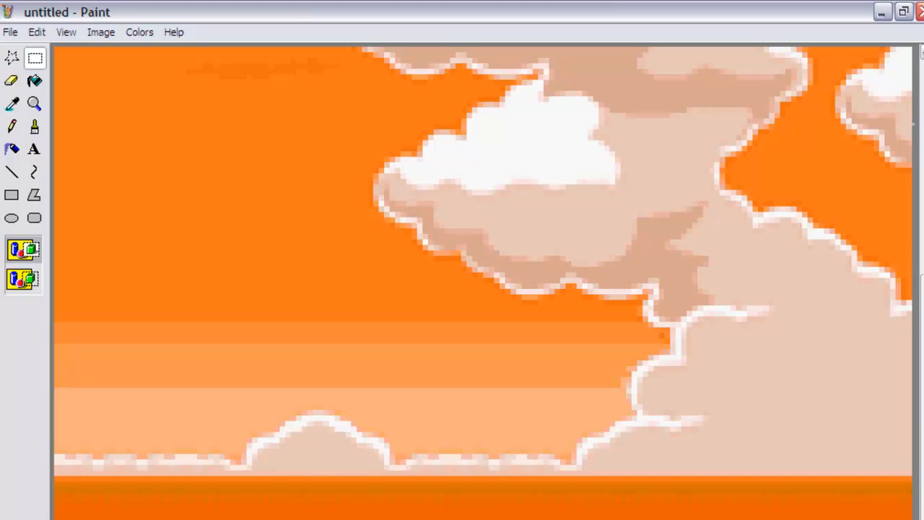
Paint one black square with the largest square brush in the upper-left corner of the background
click(34, 103)
click(30, 257)
click(29, 246)
click(34, 105)
click(27, 264)
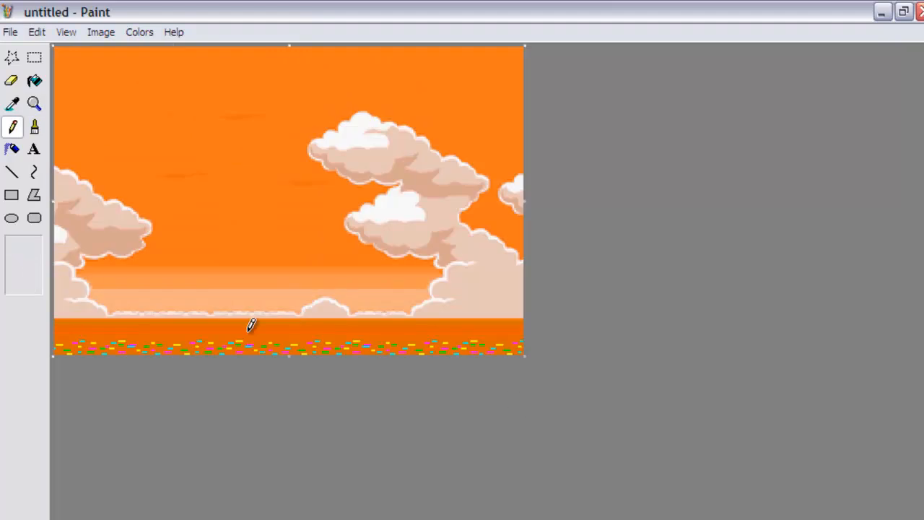
click(32, 129)
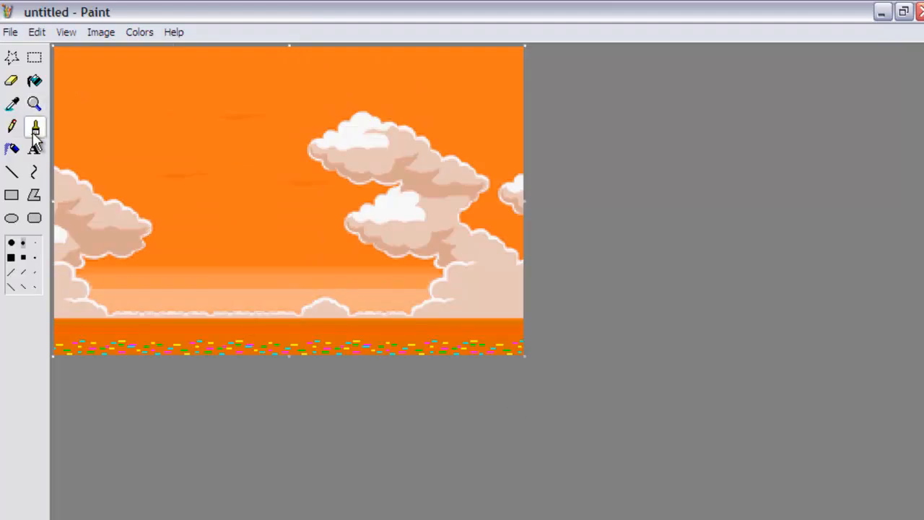
click(11, 257)
click(62, 54)
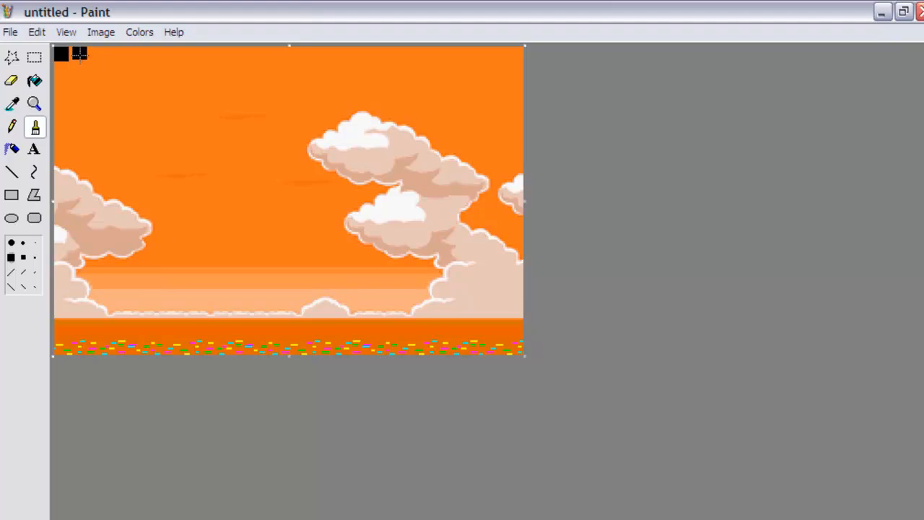
Save the picture as Red Back.PNG in the Third Test folder, replacing the existing file
click(10, 33)
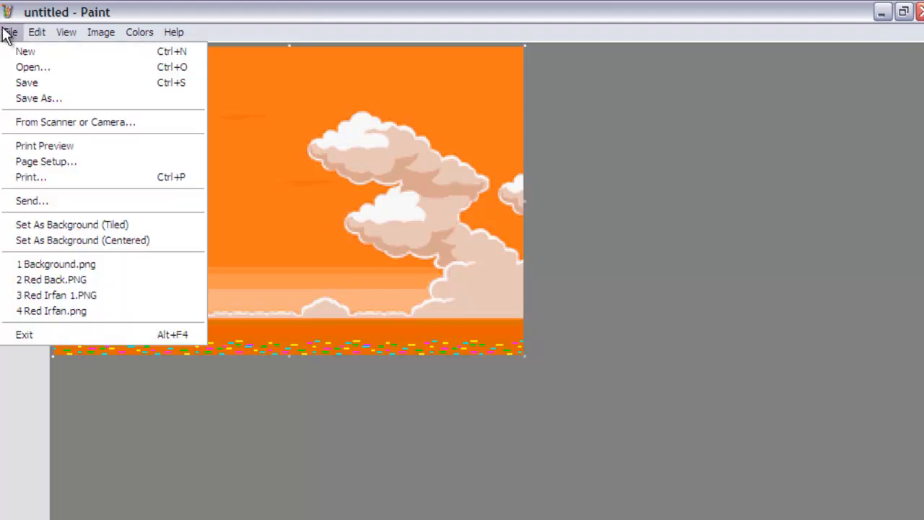
click(22, 81)
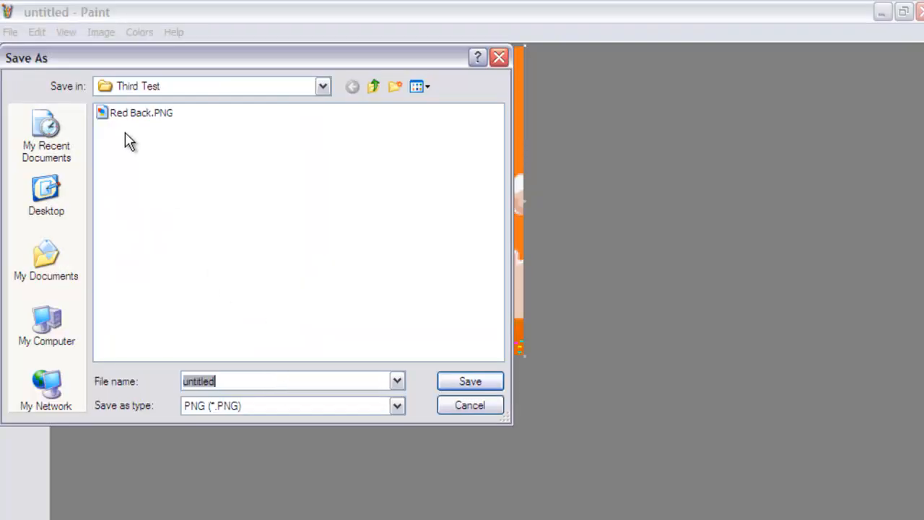
click(133, 113)
click(471, 380)
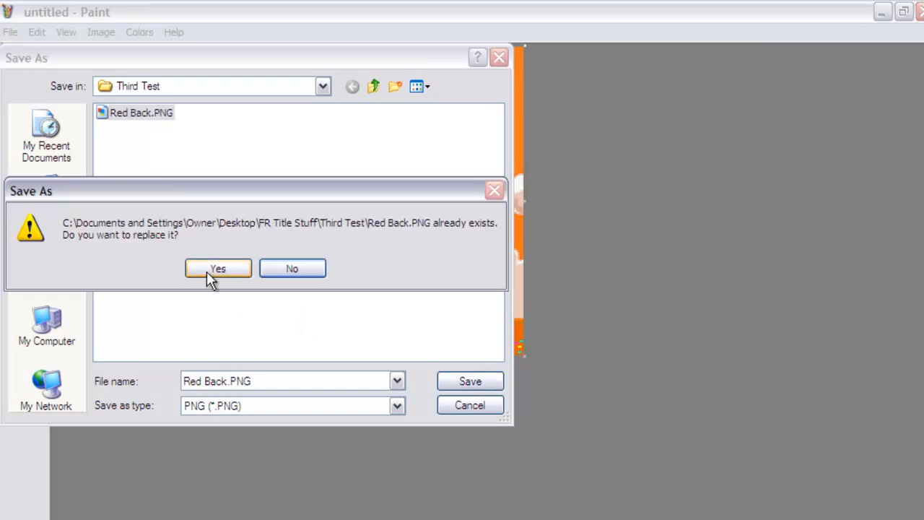
click(207, 271)
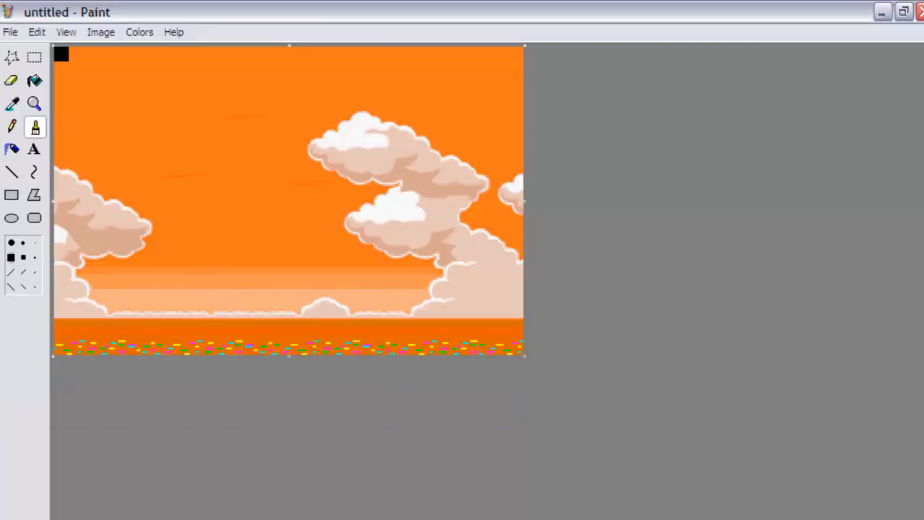
Open Red Back.PNG from the Third Test folder in IrfanView
click(288, 516)
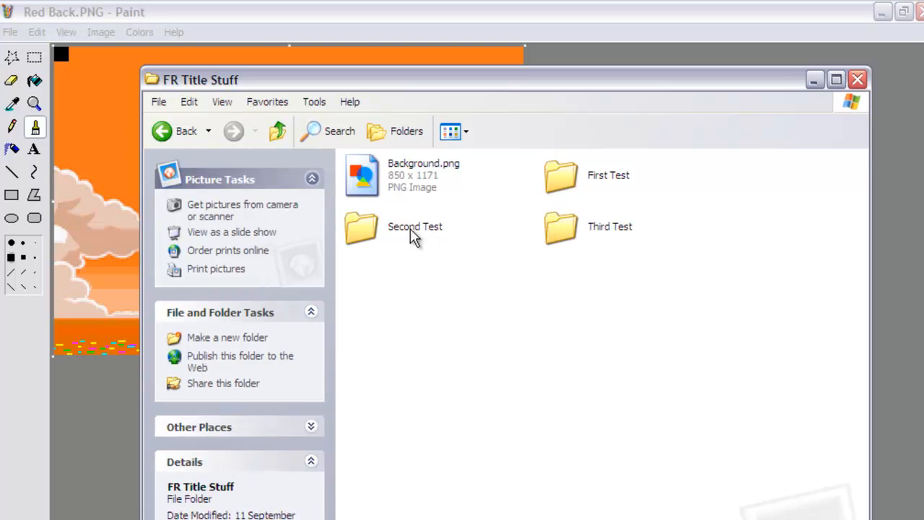
double_click(559, 238)
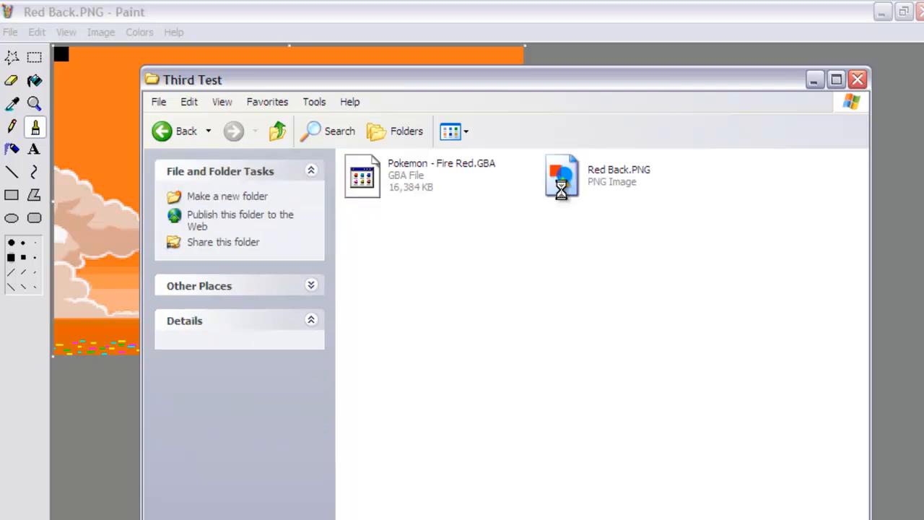
right_click(565, 195)
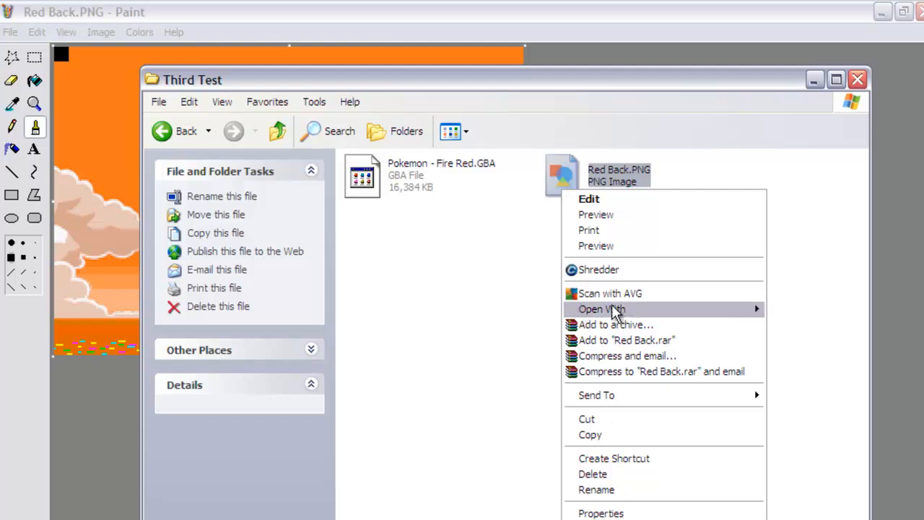
mouse_move(612, 311)
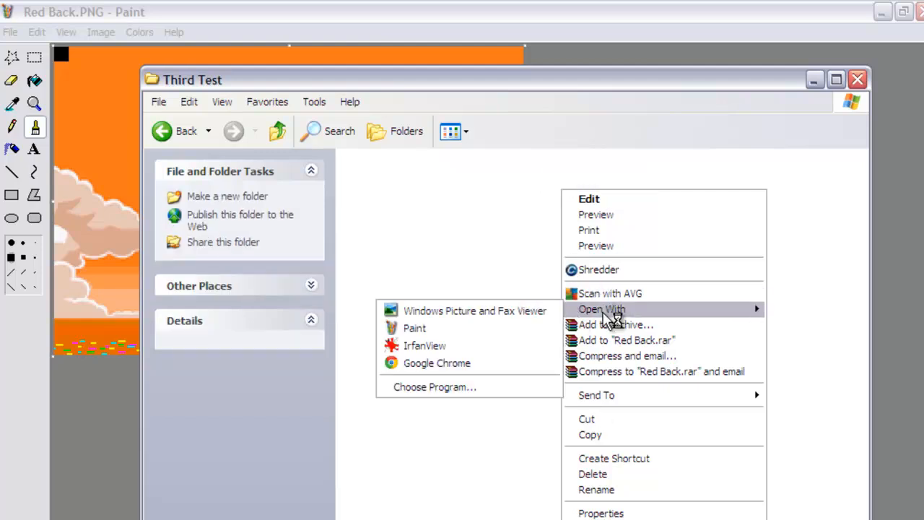
click(431, 351)
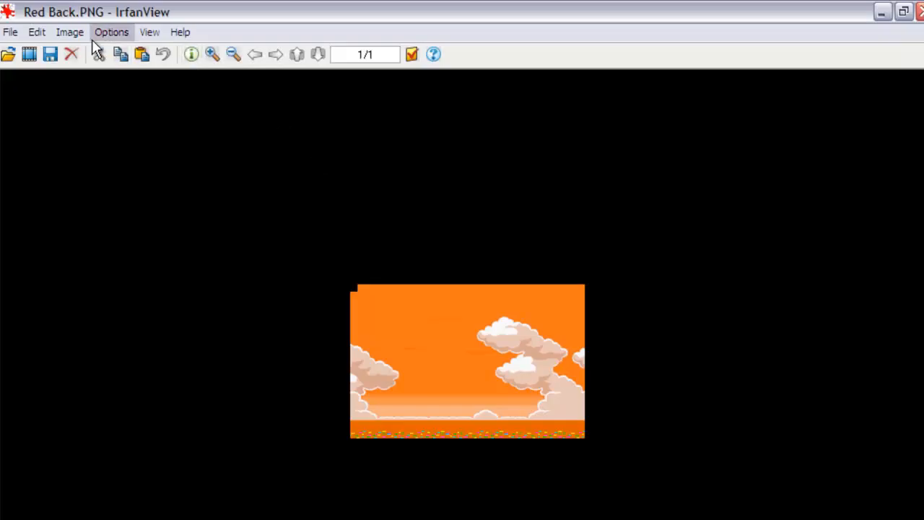
click(78, 36)
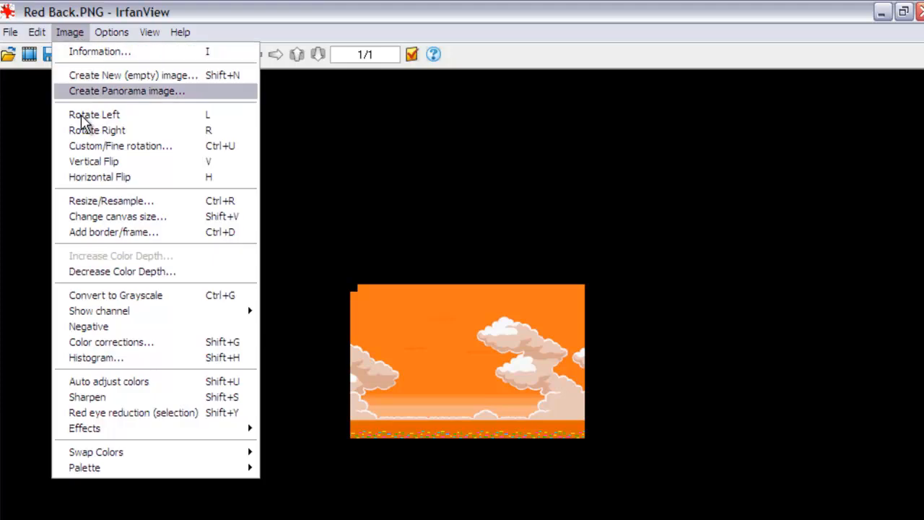
click(115, 272)
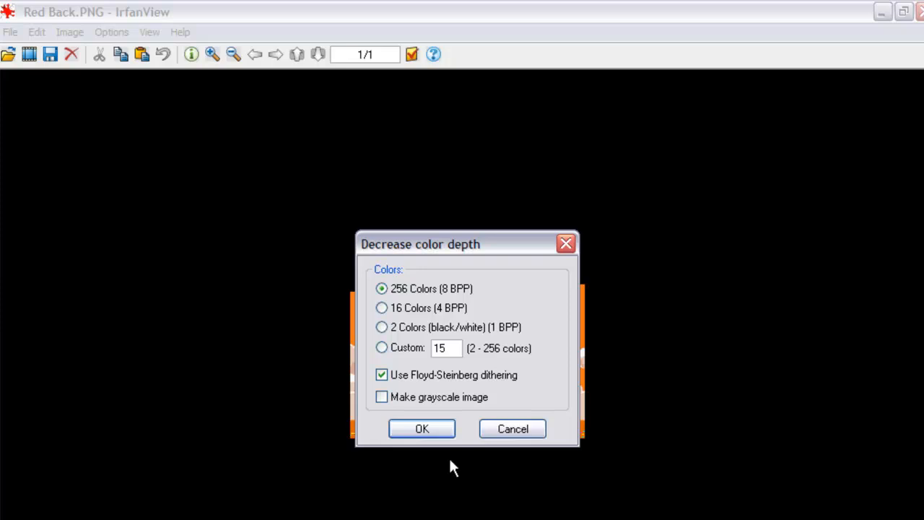
click(416, 433)
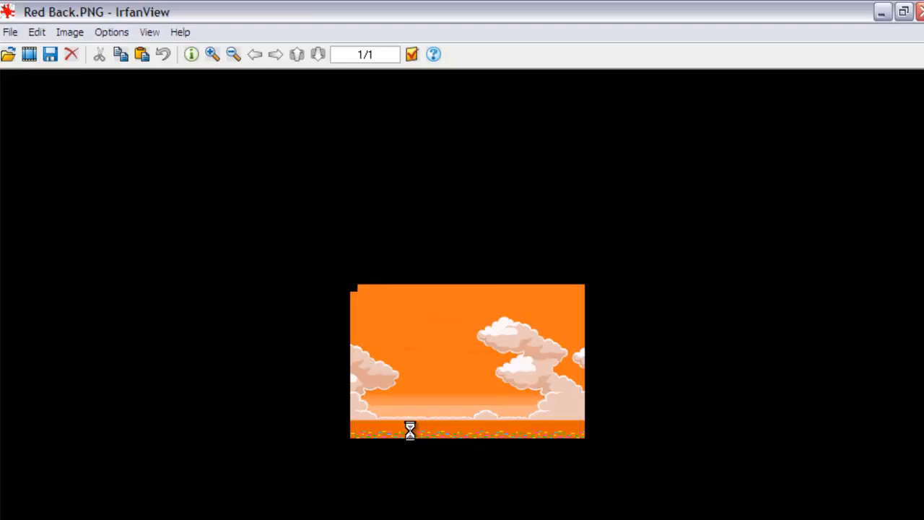
click(85, 36)
click(121, 271)
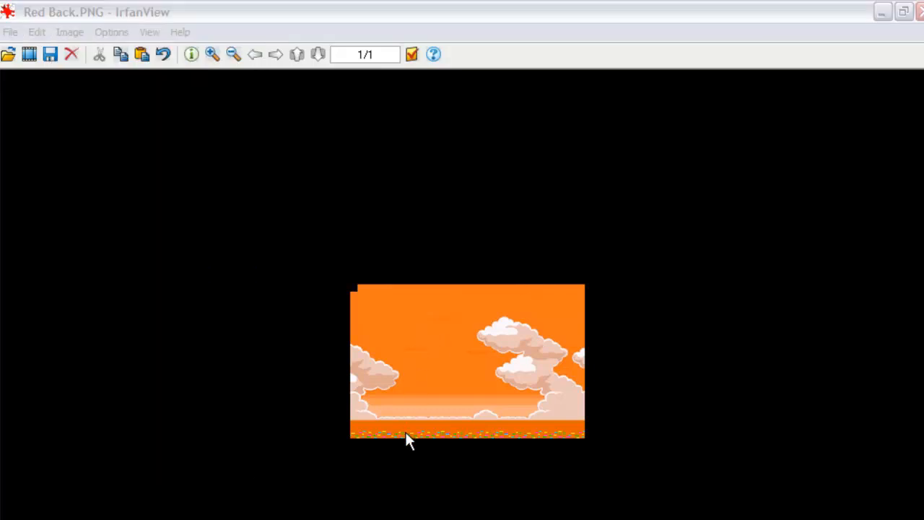
click(505, 436)
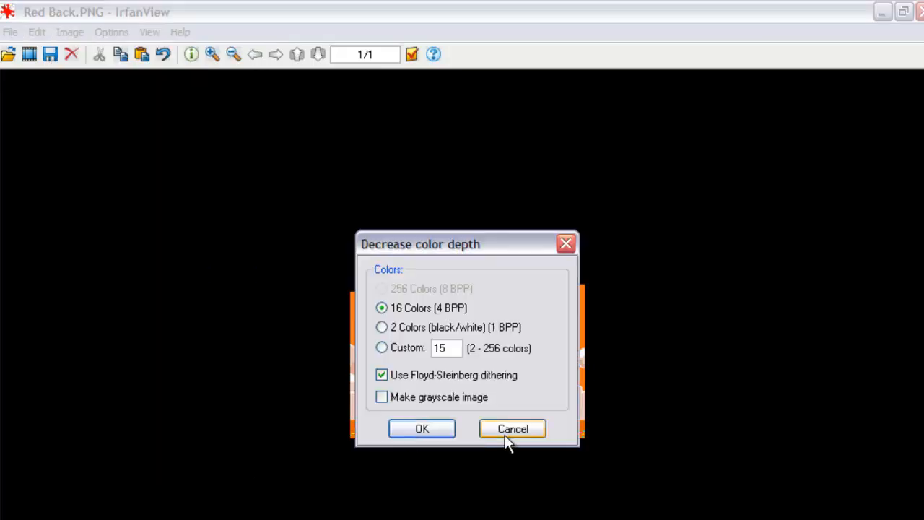
Reduce the image's color depth to 256 colors with Floyd-Steinberg dithering turned off
click(213, 56)
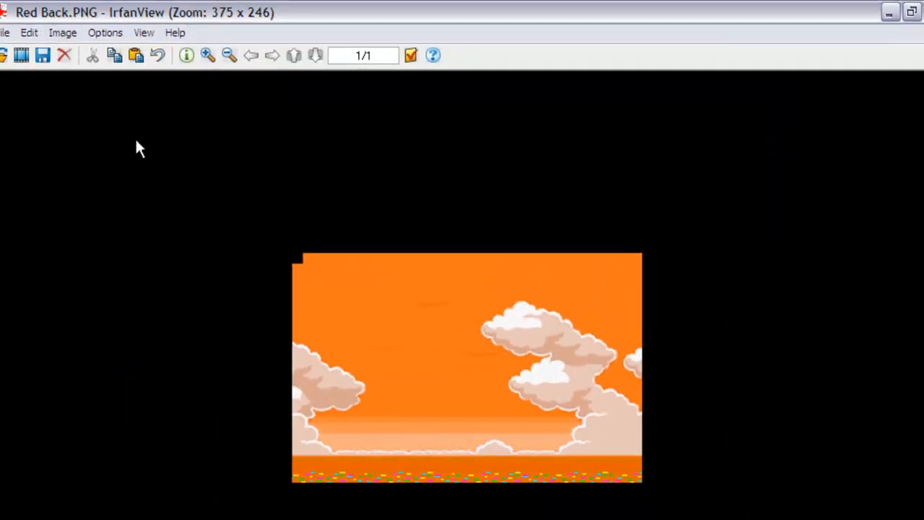
click(76, 35)
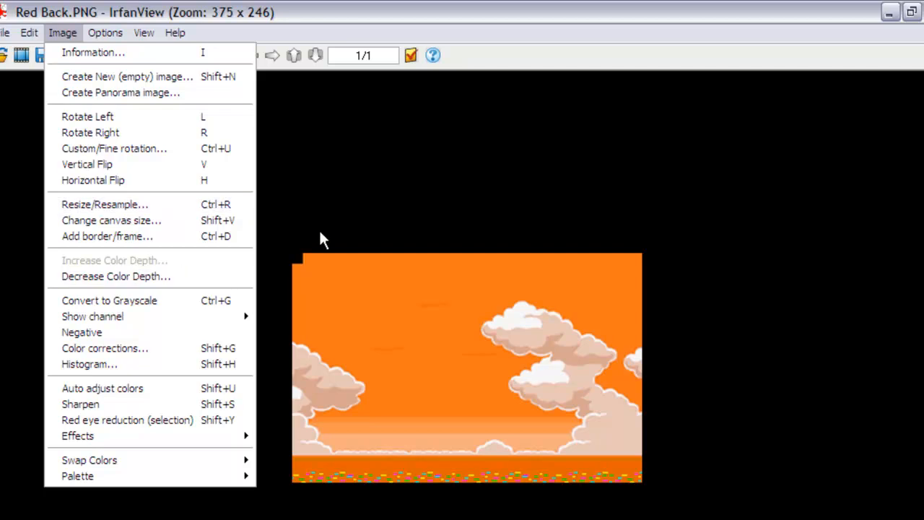
click(148, 278)
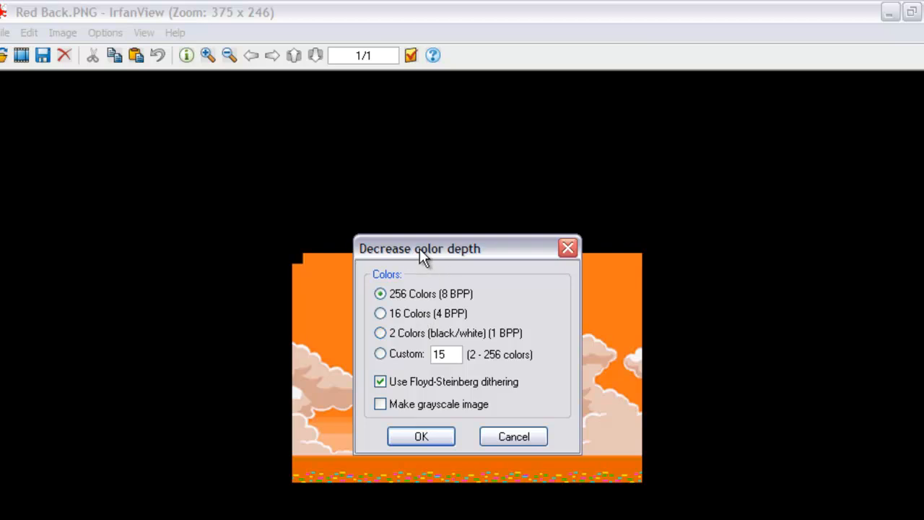
drag(423, 254, 433, 257)
drag(630, 297, 630, 297)
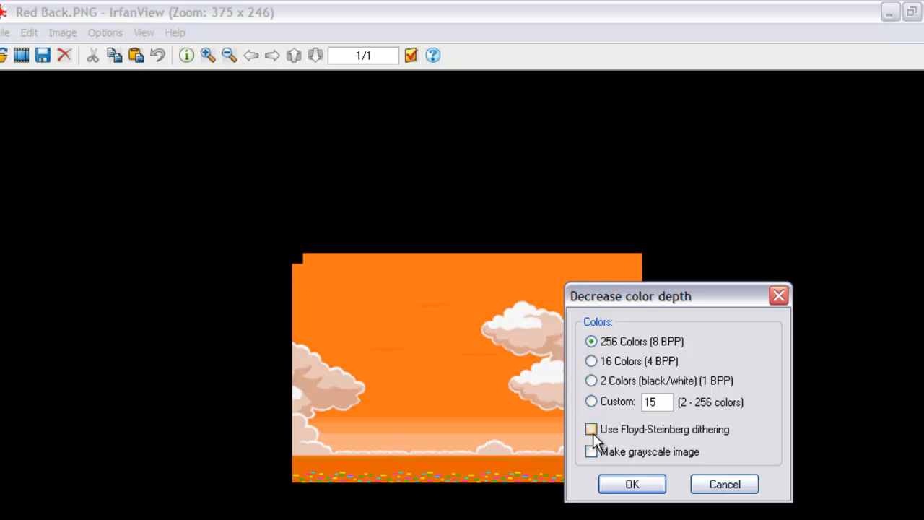
click(630, 484)
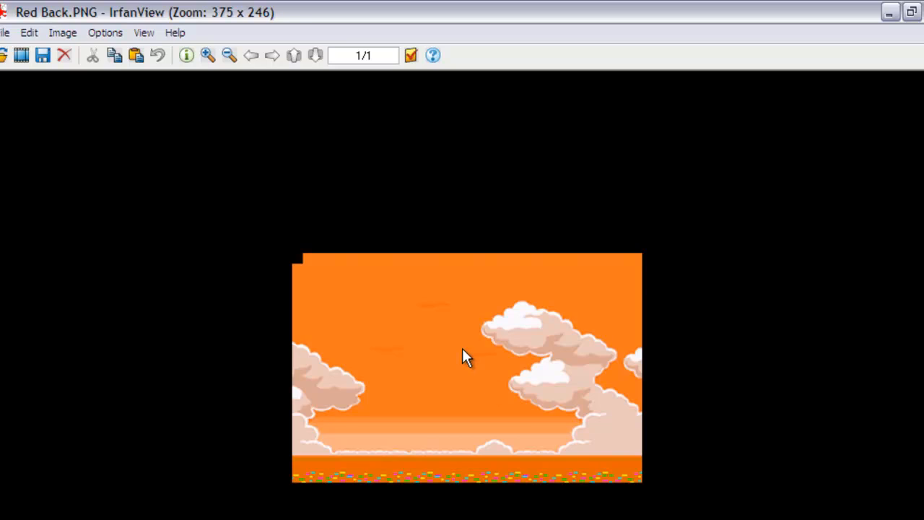
Decrease the image's color depth further to 16 colors, without dithering or grayscale
click(209, 60)
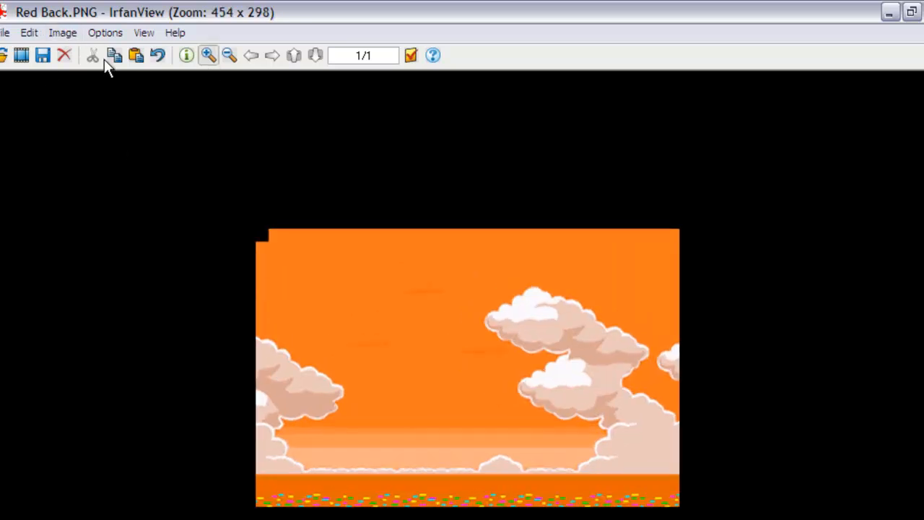
click(68, 26)
click(77, 276)
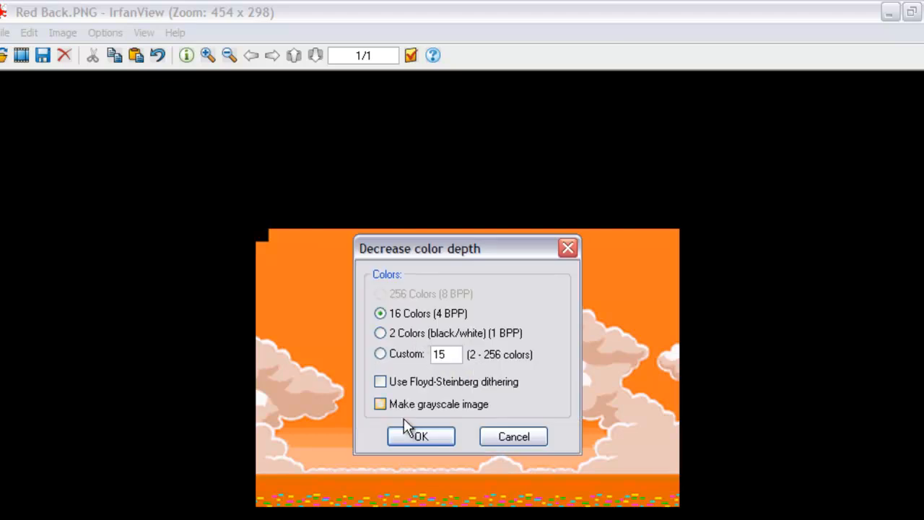
click(404, 435)
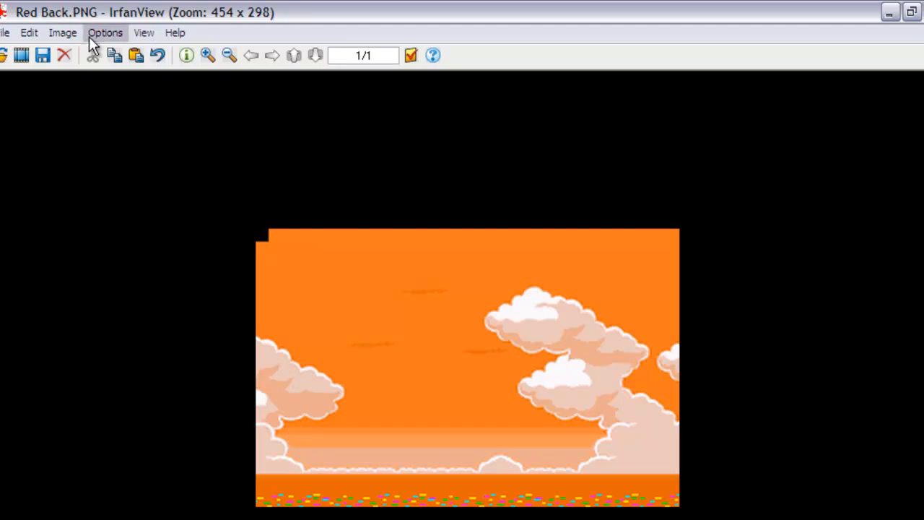
Check the image's palette entries and export the palette as Pal File to the Third Test folder
click(69, 32)
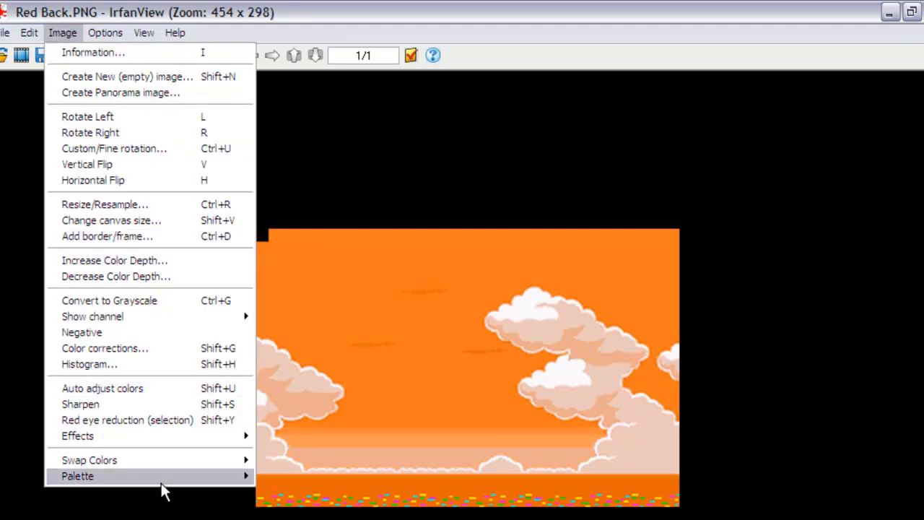
mouse_move(161, 479)
click(285, 480)
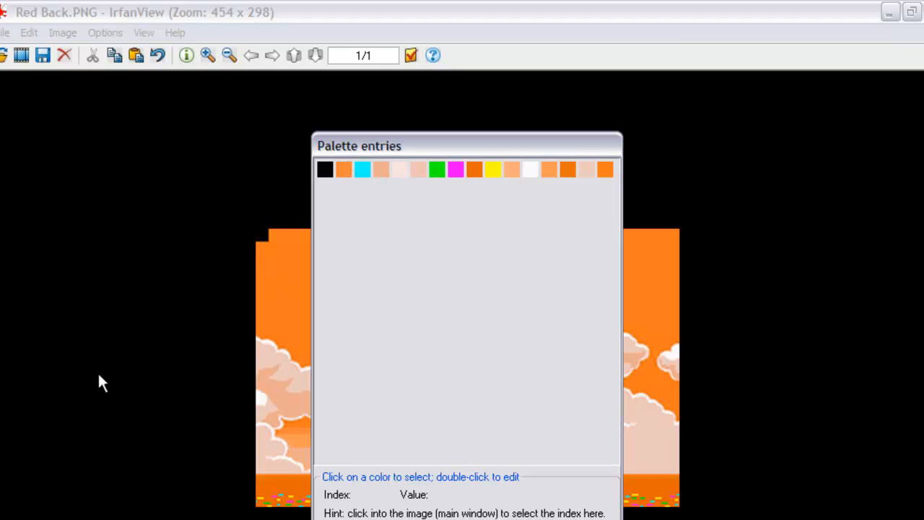
key(Escape)
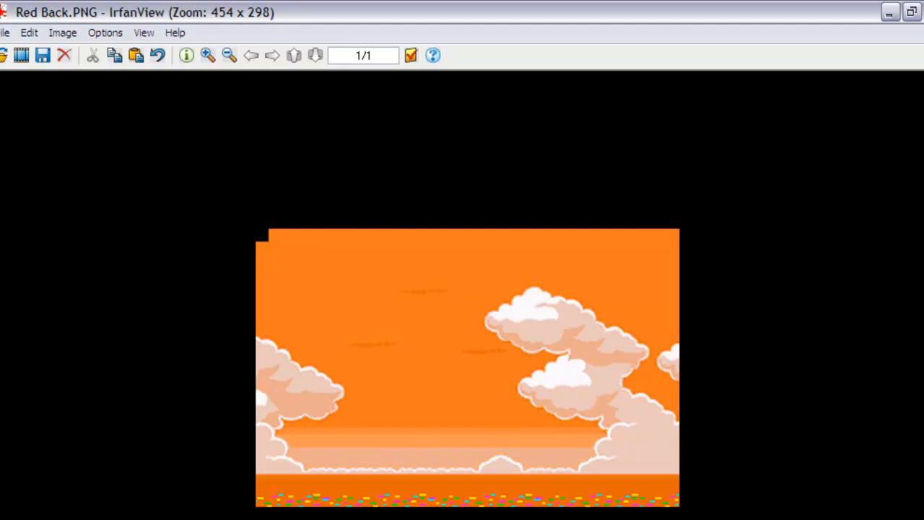
click(66, 33)
mouse_move(113, 480)
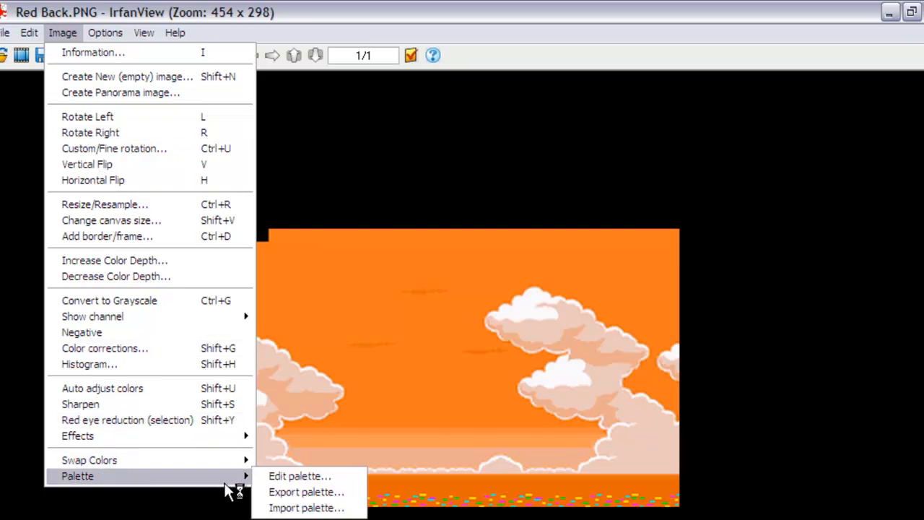
click(282, 492)
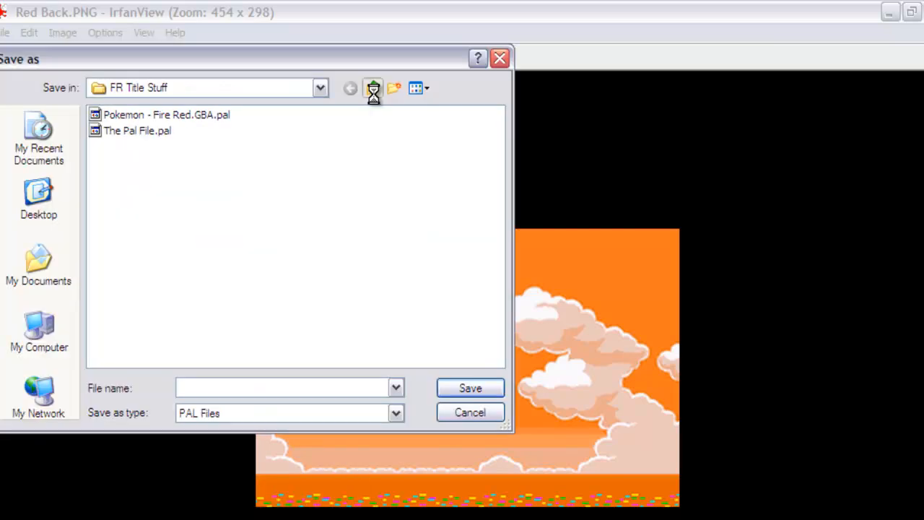
double_click(122, 146)
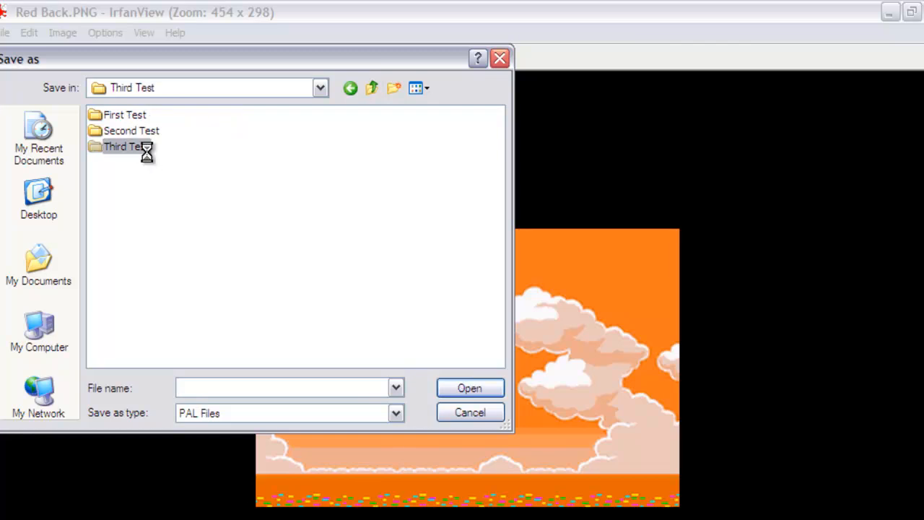
click(200, 386)
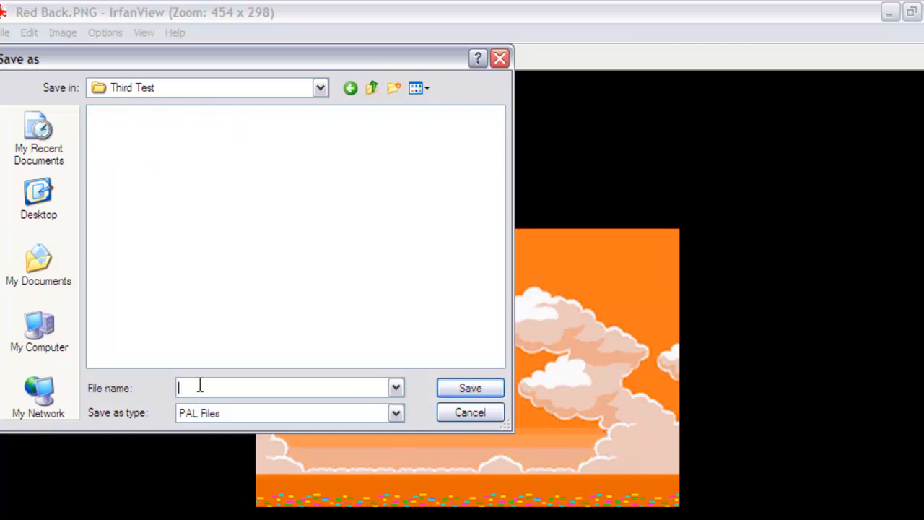
text(Pal File)
click(462, 390)
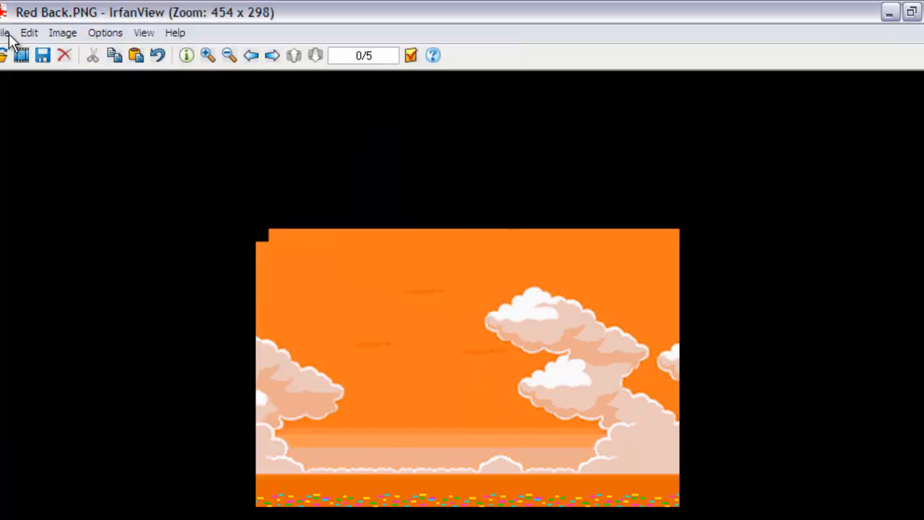
Save the reduced picture as a PNG named Red Back Irfan in the Third Test folder
click(4, 36)
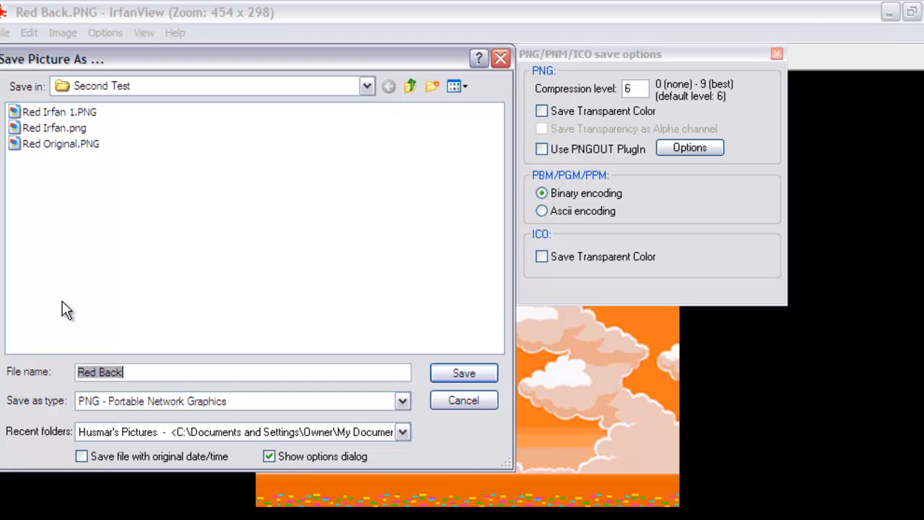
click(411, 86)
double_click(54, 143)
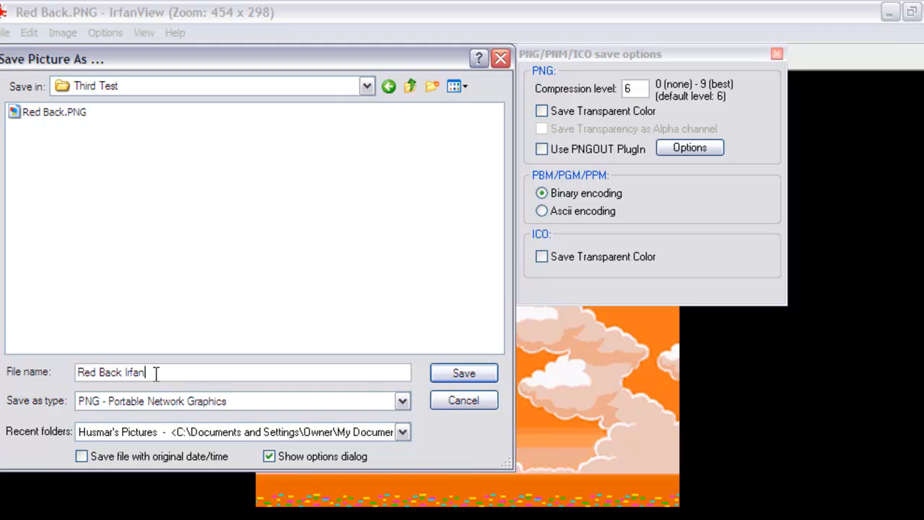
click(461, 370)
click(463, 375)
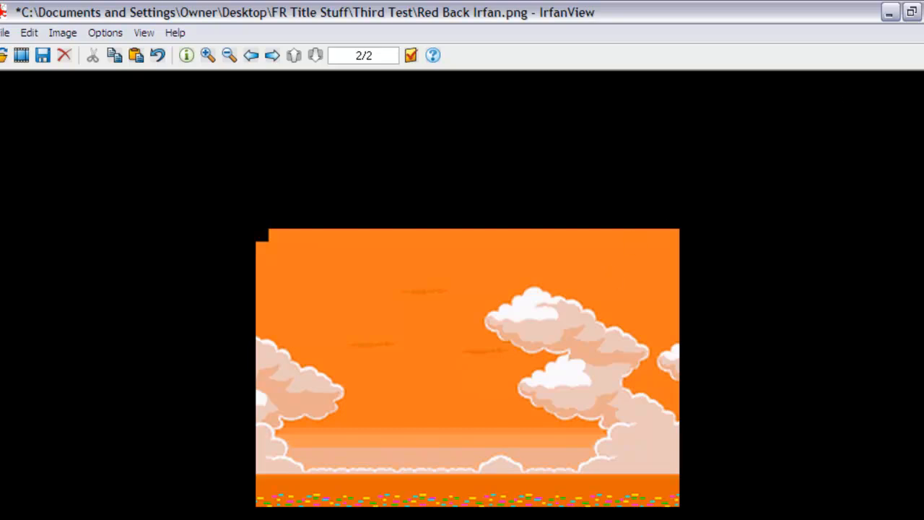
Close IrfanView, open Red Back Irfan.png from the Third Test folder in Paint, and magnify the picture to inspect it
click(923, 12)
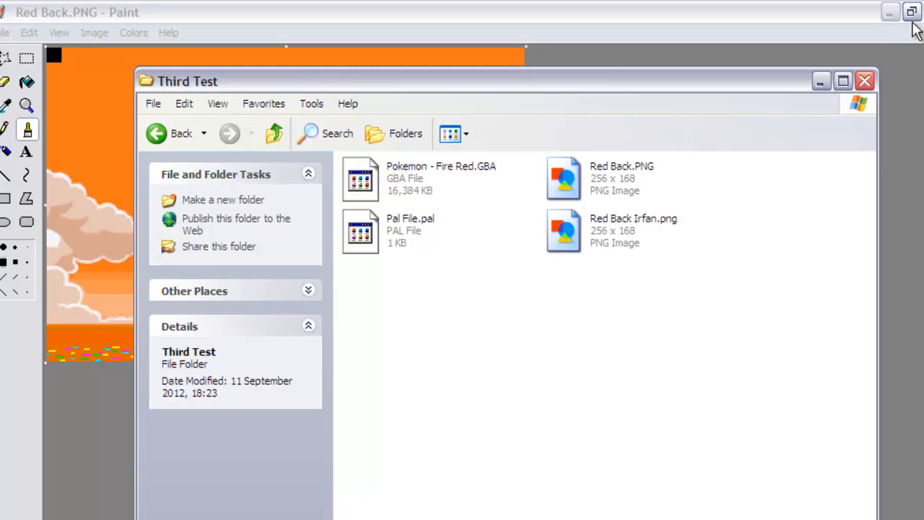
click(820, 84)
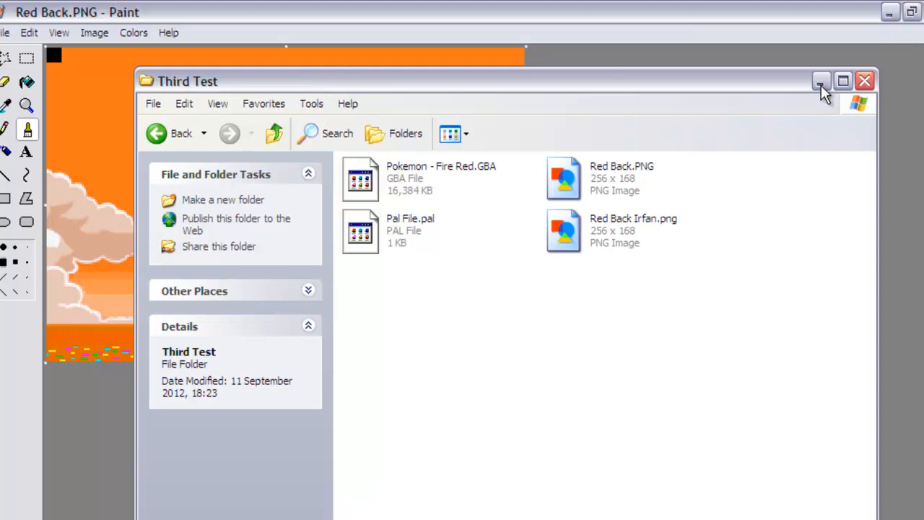
click(5, 32)
click(5, 67)
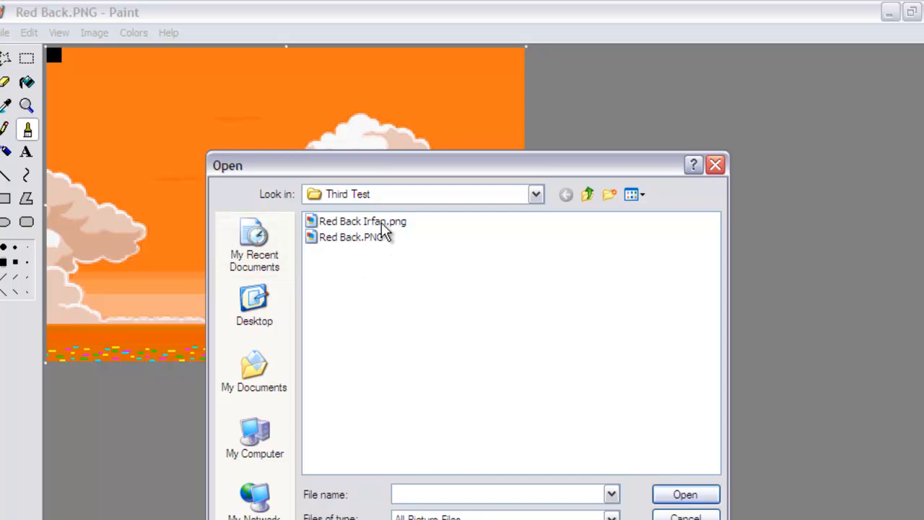
click(381, 221)
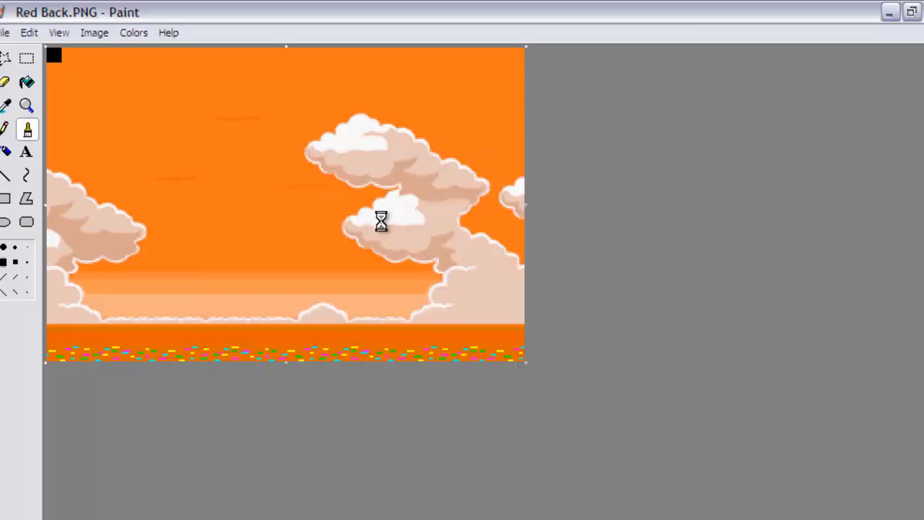
click(26, 106)
click(16, 280)
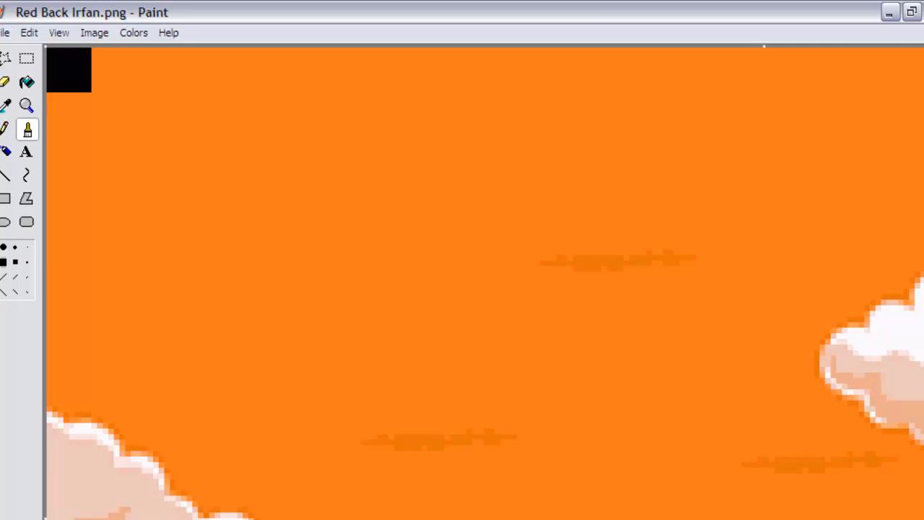
scroll(485, 283, down, 5)
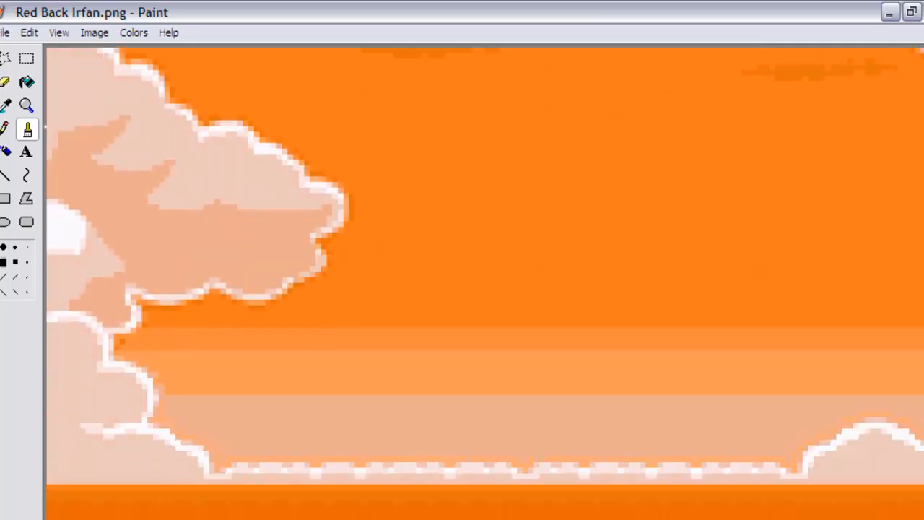
scroll(485, 283, up, 5)
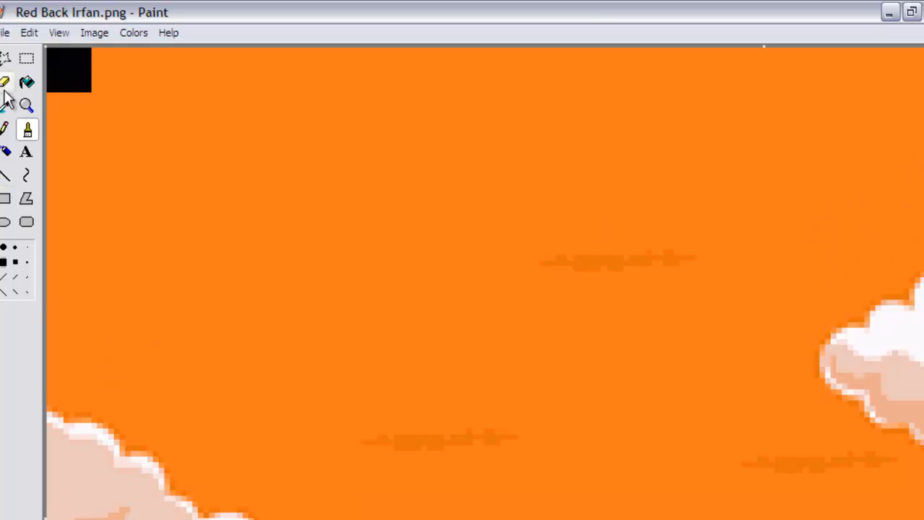
Draw a trial freehand stroke across the orange sky with the Pencil and undo it
click(6, 124)
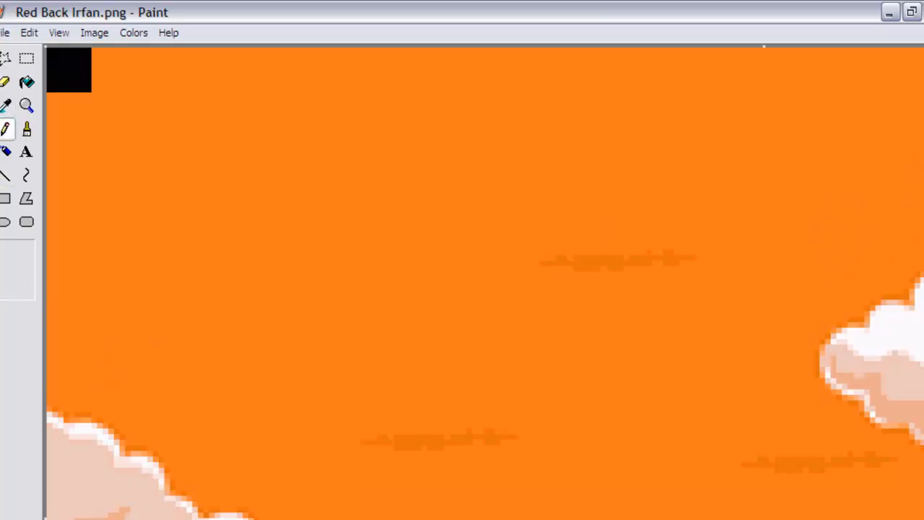
mouse_move(283, 217)
mouse_down()
mouse_move(470, 149)
mouse_move(377, 165)
mouse_move(320, 99)
mouse_move(358, 72)
mouse_move(353, 143)
mouse_move(179, 109)
mouse_move(163, 207)
mouse_move(220, 155)
mouse_move(296, 139)
mouse_move(245, 216)
mouse_move(238, 253)
mouse_move(367, 224)
mouse_move(452, 190)
mouse_move(543, 233)
mouse_move(558, 294)
mouse_move(586, 286)
mouse_up()
key(ctrl+z)
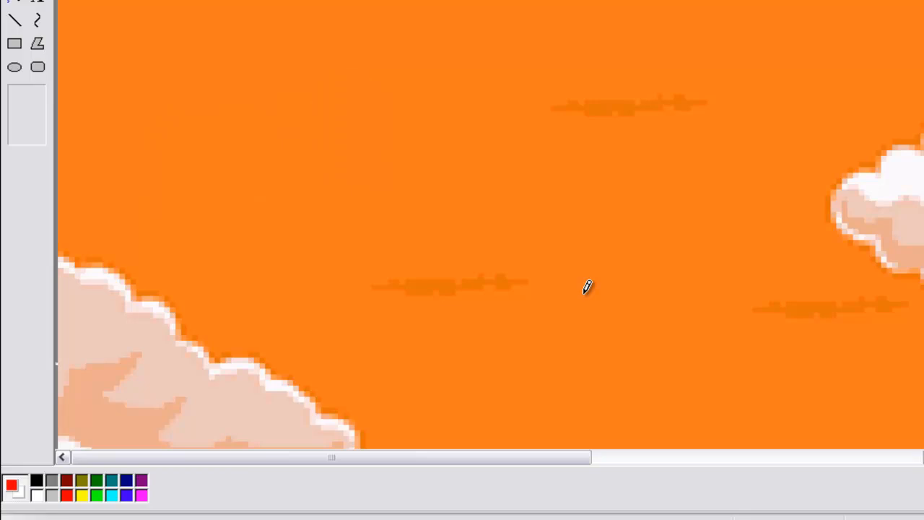
scroll(587, 287, down, 5)
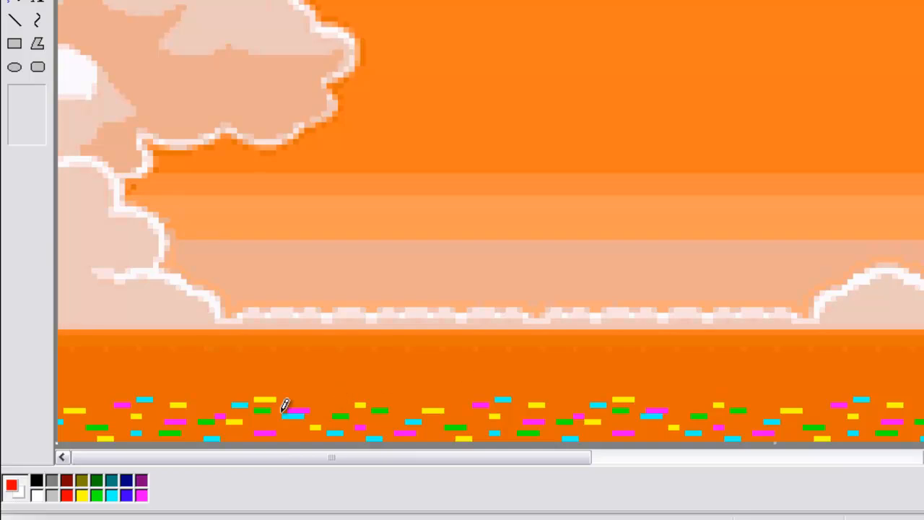
scroll(252, 329, up, 5)
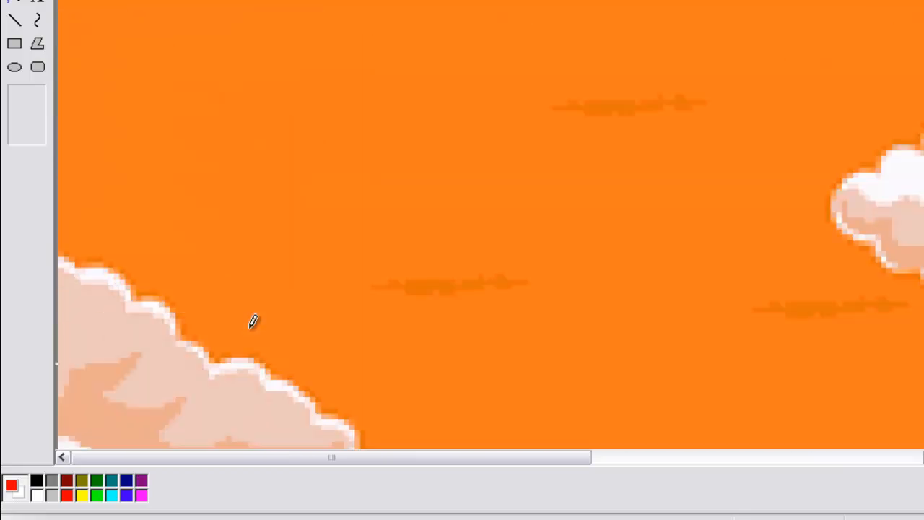
Set the drawing color to black and check the whole picture at 2x before returning to 6x magnification
click(36, 481)
scroll(392, 56, down, 2)
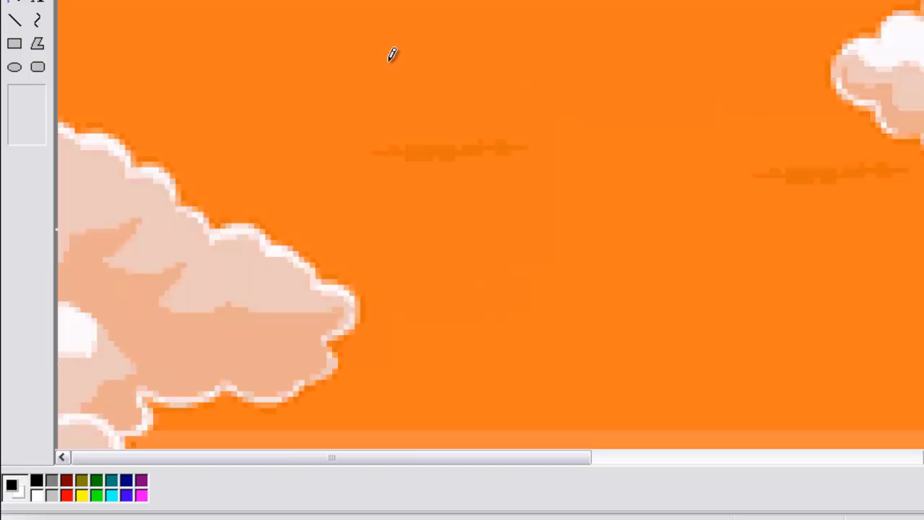
click(39, 103)
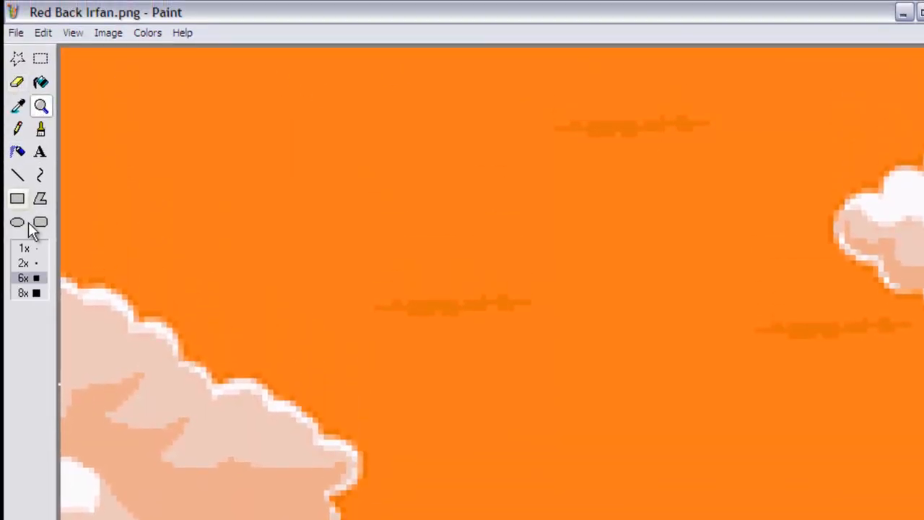
click(32, 264)
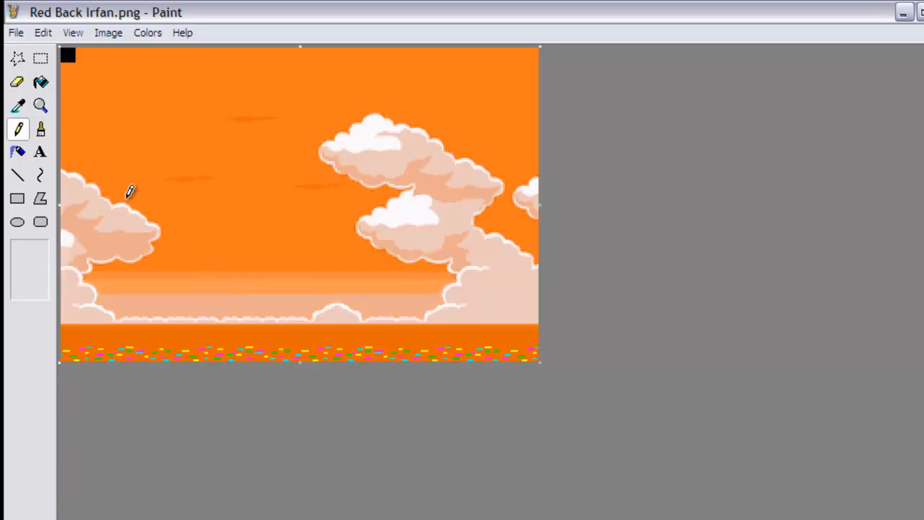
click(41, 107)
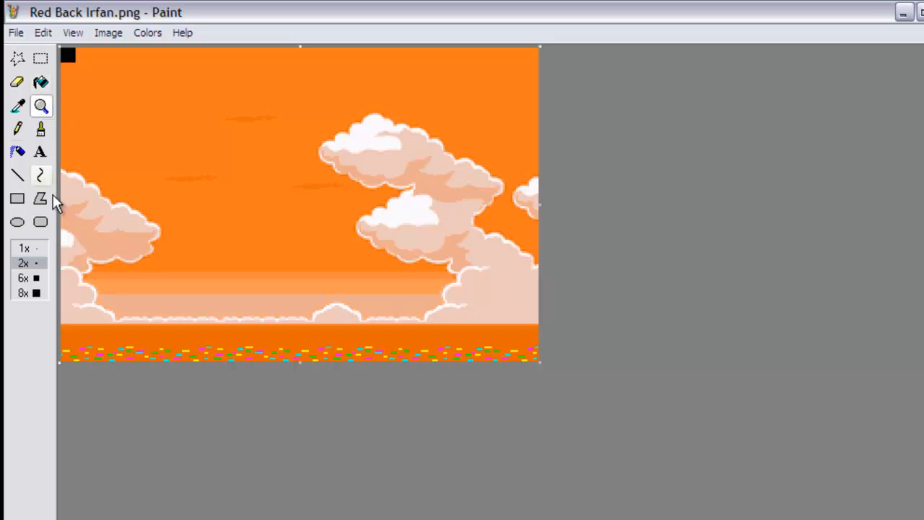
click(24, 279)
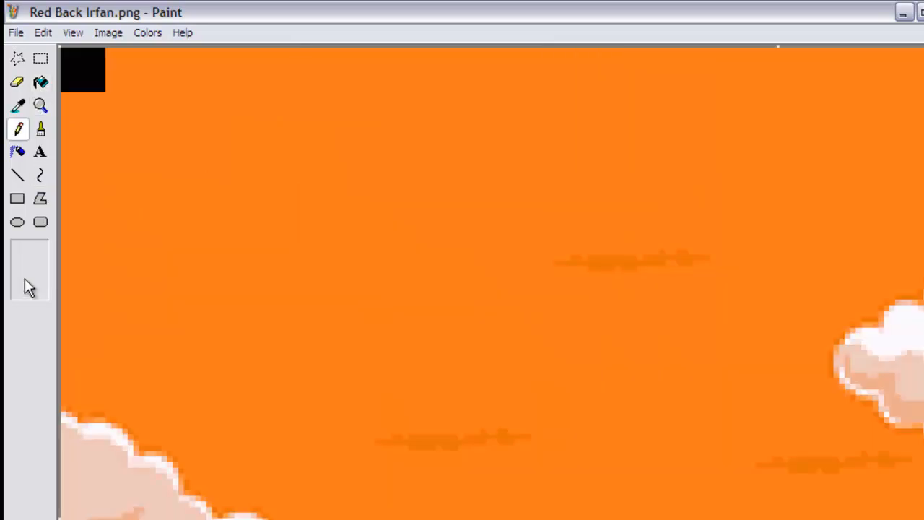
click(40, 58)
drag(528, 217, 736, 300)
mouse_move(641, 266)
mouse_down()
mouse_move(439, 161)
mouse_move(493, 214)
mouse_move(620, 276)
mouse_move(637, 269)
mouse_up()
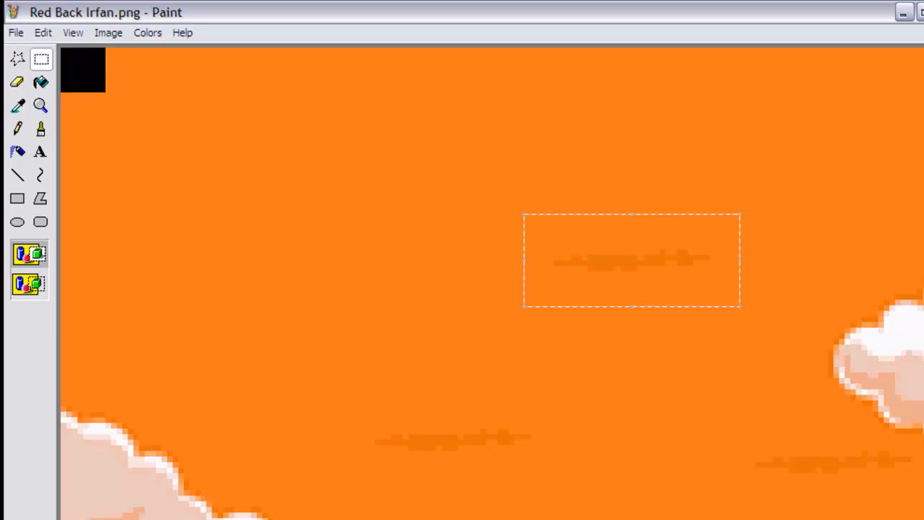
Pick the sky orange as background color and move the uppermost dark streak, selected with transparent background, to just below the black corner block
click(18, 106)
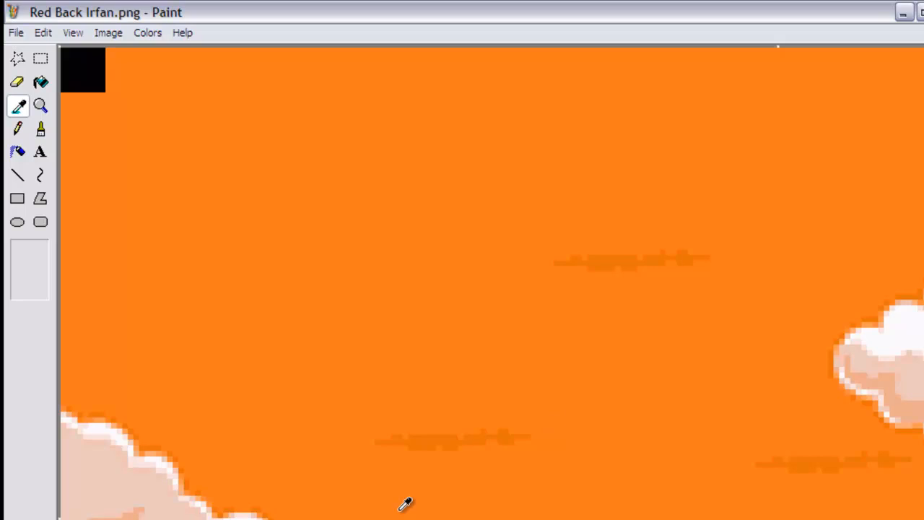
click(457, 306)
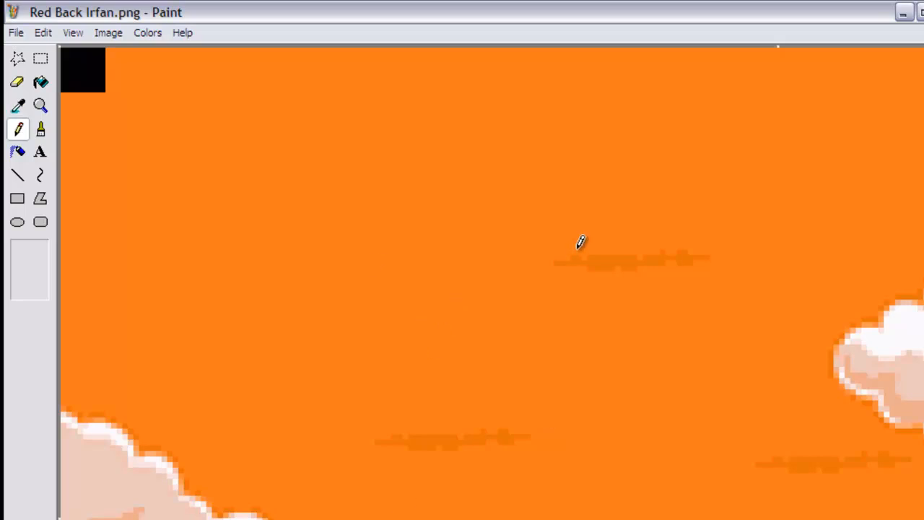
click(40, 58)
click(29, 284)
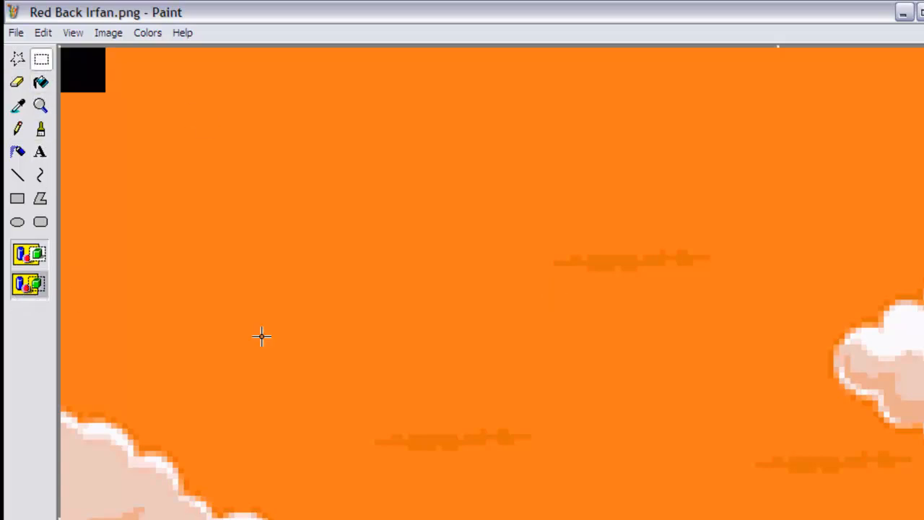
mouse_move(518, 221)
mouse_down()
mouse_move(565, 253)
mouse_move(743, 339)
mouse_move(746, 331)
mouse_up()
mouse_move(701, 304)
mouse_down()
mouse_move(590, 256)
mouse_move(580, 268)
mouse_move(360, 137)
mouse_move(243, 111)
mouse_move(202, 119)
mouse_move(155, 106)
mouse_move(317, 474)
mouse_move(242, 519)
mouse_move(469, 519)
mouse_move(530, 452)
mouse_move(340, 151)
mouse_move(256, 111)
mouse_move(270, 113)
mouse_move(255, 113)
mouse_move(235, 145)
mouse_move(208, 147)
mouse_move(247, 126)
mouse_move(251, 109)
mouse_move(217, 104)
mouse_move(208, 109)
mouse_move(223, 122)
mouse_move(286, 109)
mouse_move(264, 109)
mouse_move(272, 109)
mouse_move(250, 155)
mouse_move(253, 171)
mouse_up()
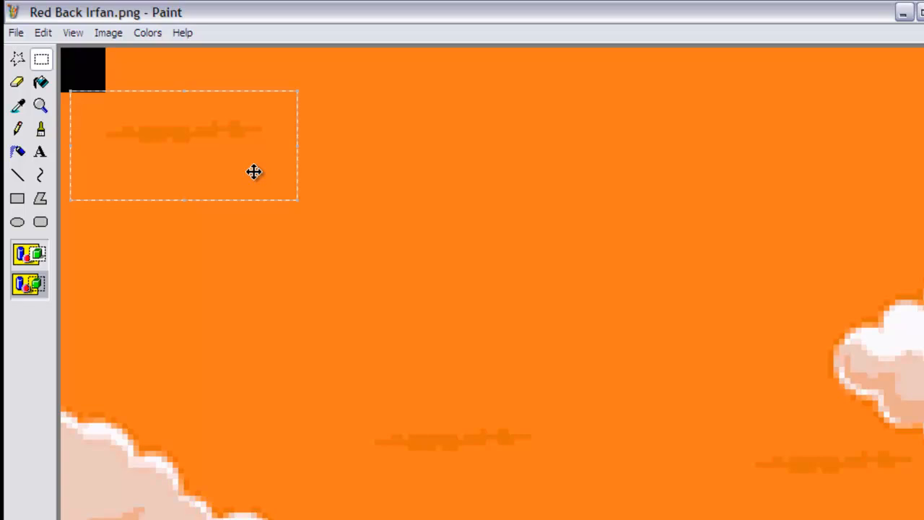
click(42, 130)
click(16, 262)
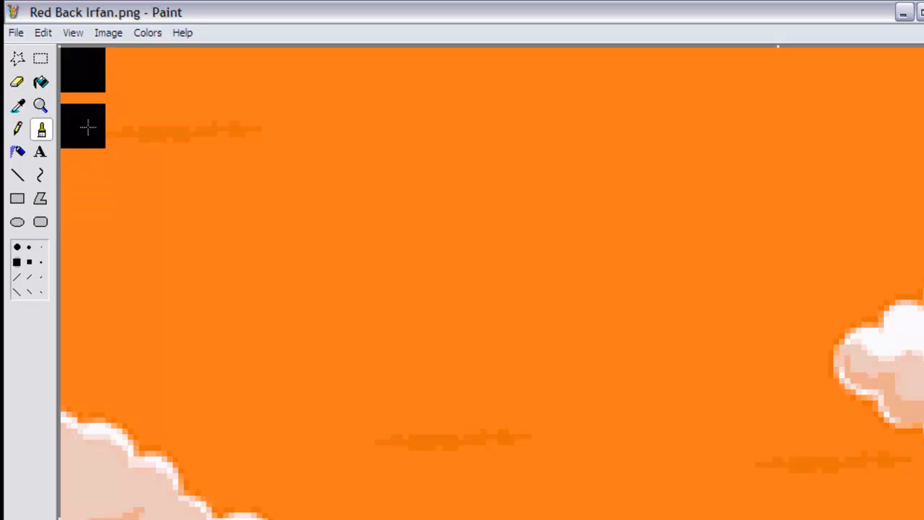
click(41, 107)
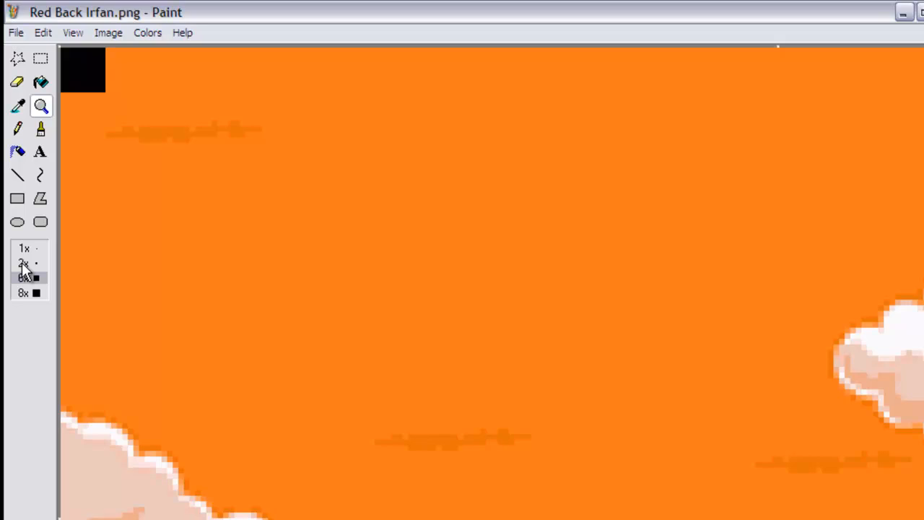
Erase the two remaining dark streaks from the middle of the orange sky and check the whole picture at 2x
click(24, 81)
mouse_move(428, 507)
mouse_down()
mouse_move(395, 454)
mouse_move(513, 438)
mouse_move(690, 487)
mouse_move(719, 473)
mouse_move(787, 476)
mouse_up()
drag(875, 474, 900, 470)
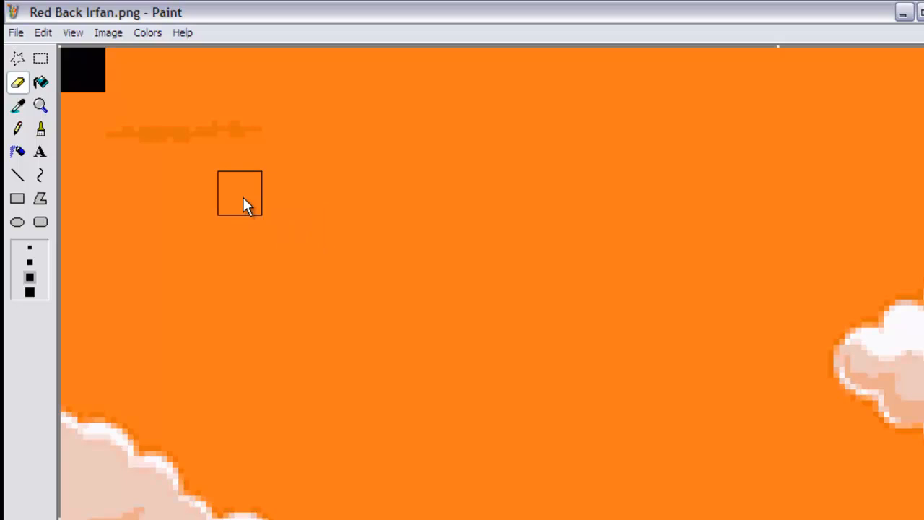
click(40, 106)
click(33, 263)
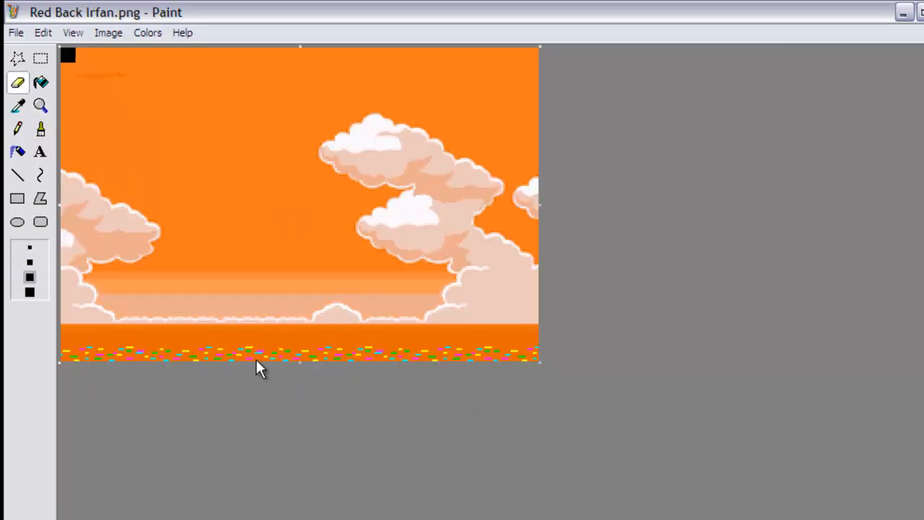
Stamp a large black square with the Brush on the dark orange band, at the upper edge of the colored dashes
click(40, 106)
click(29, 291)
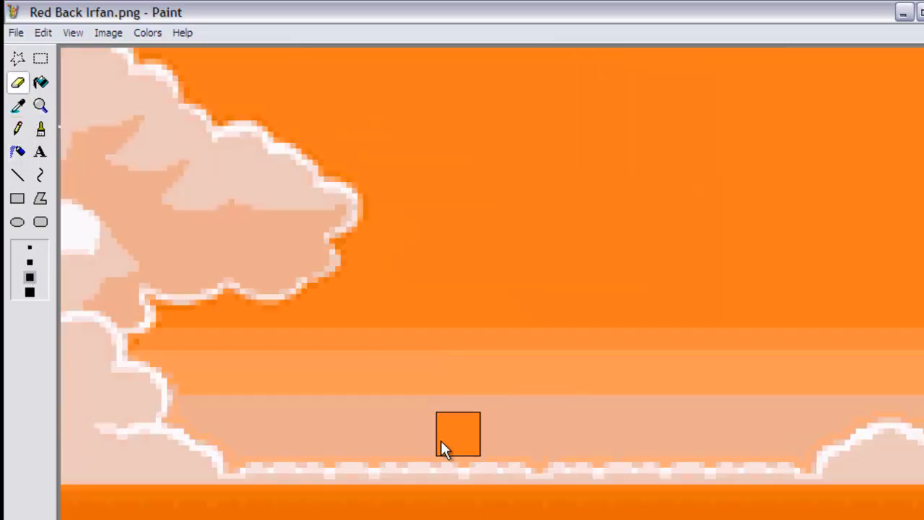
click(40, 130)
click(17, 262)
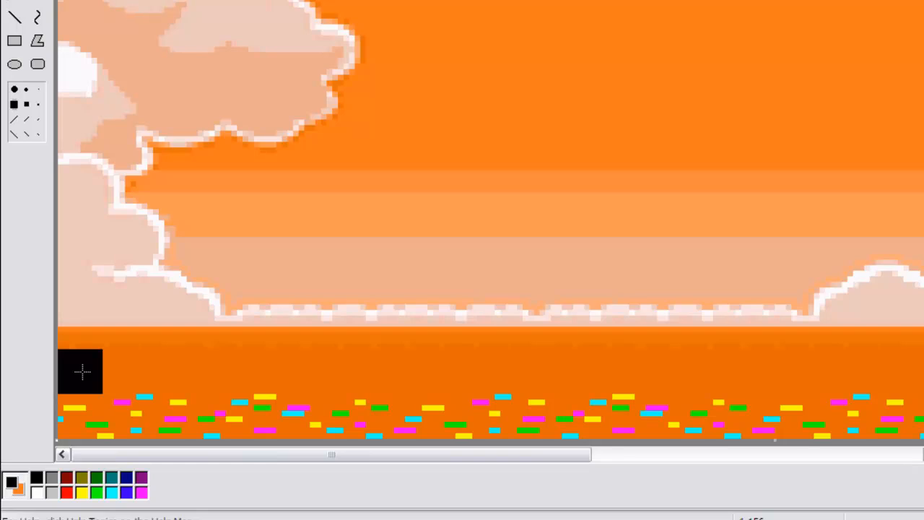
click(399, 376)
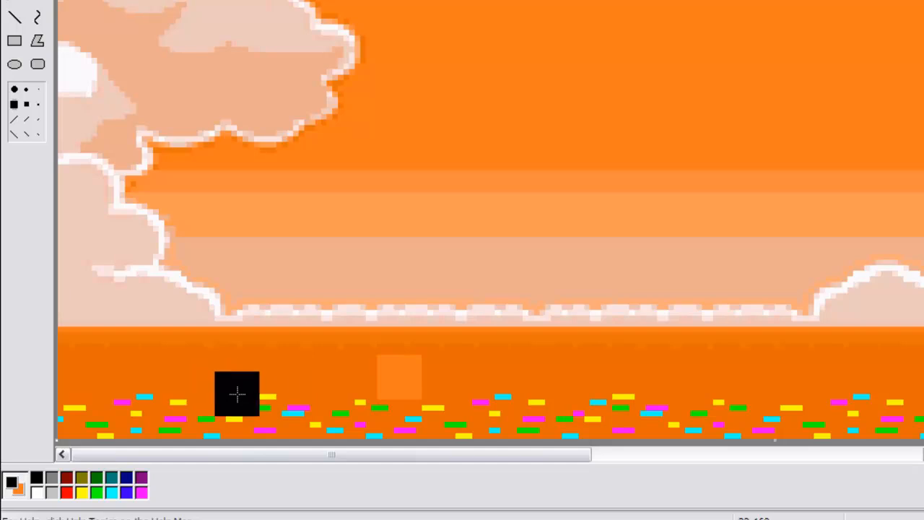
key(ctrl+z)
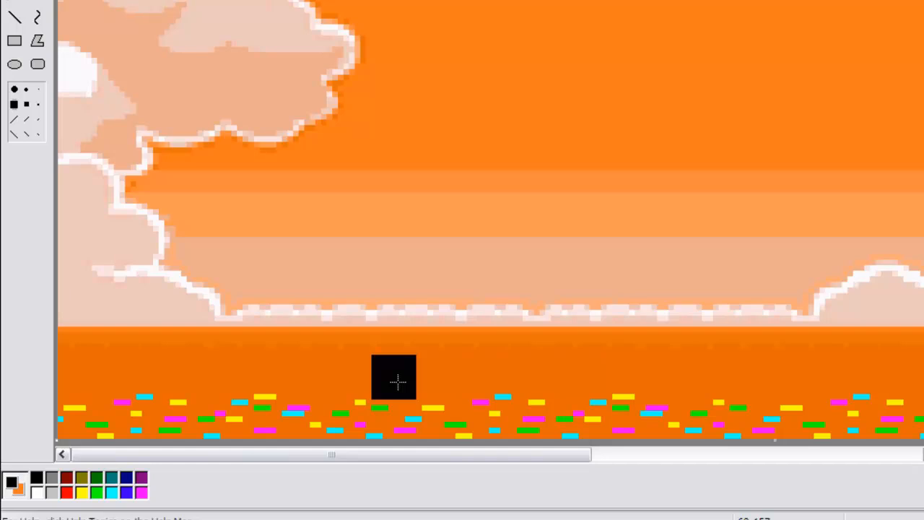
click(398, 381)
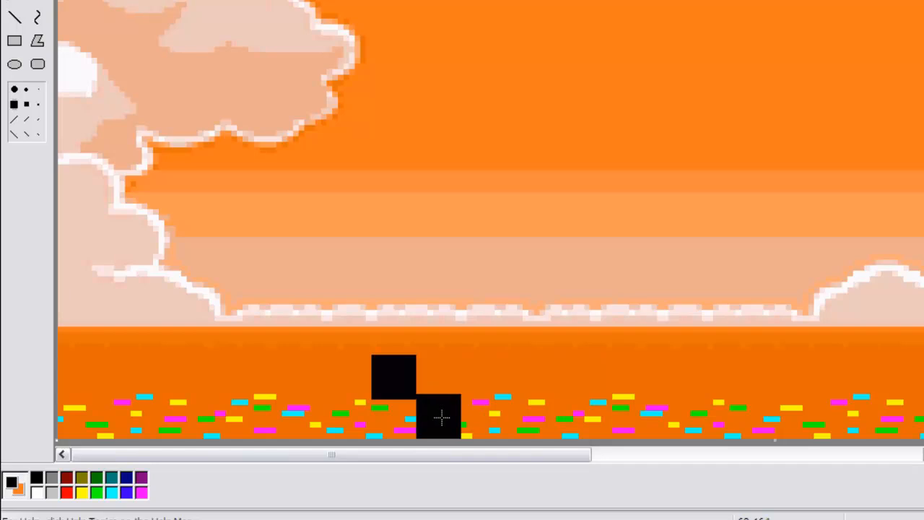
Set the Eraser to its largest size and pick the band's dark orange as the erasing color
click(14, 0)
click(26, 133)
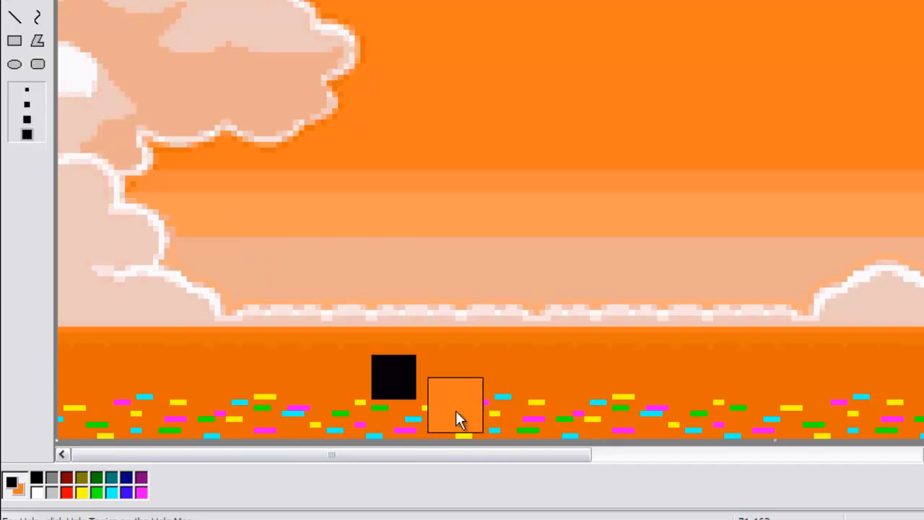
drag(455, 414, 477, 415)
click(14, 0)
right_click(314, 391)
Erase the colored dashes in the dark orange band from the black square to the picture's right edge
mouse_move(477, 425)
mouse_down()
mouse_move(456, 406)
mouse_move(736, 406)
mouse_move(837, 414)
mouse_move(902, 436)
mouse_up()
drag(549, 463, 801, 466)
mouse_move(570, 423)
mouse_down()
mouse_move(522, 426)
mouse_move(921, 433)
mouse_up()
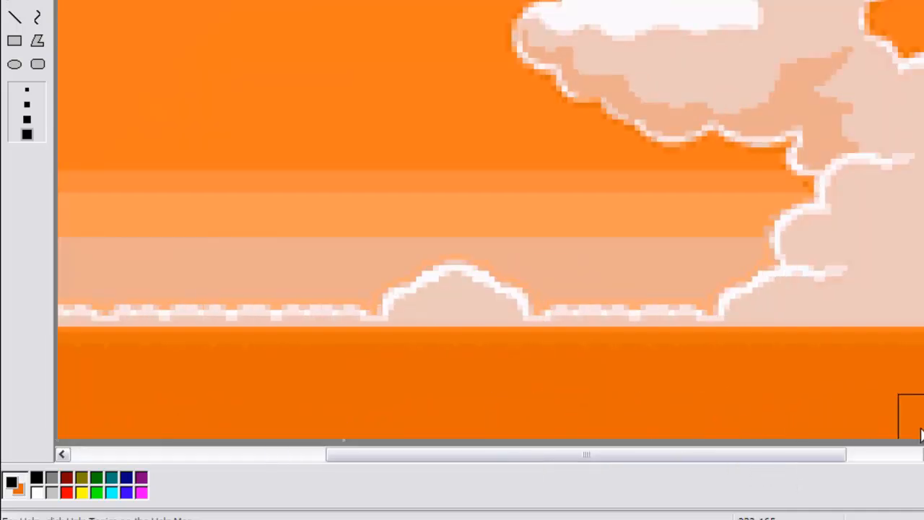
click(868, 454)
drag(830, 433, 902, 428)
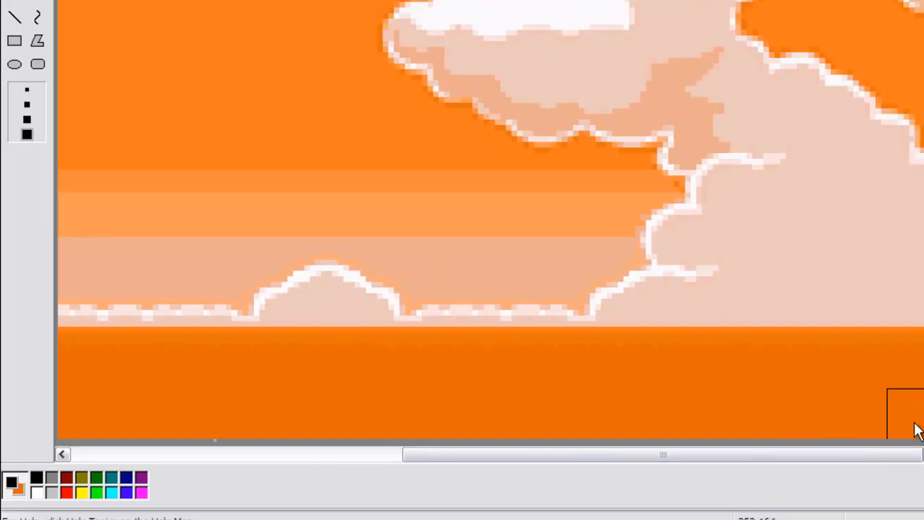
drag(850, 453, 489, 448)
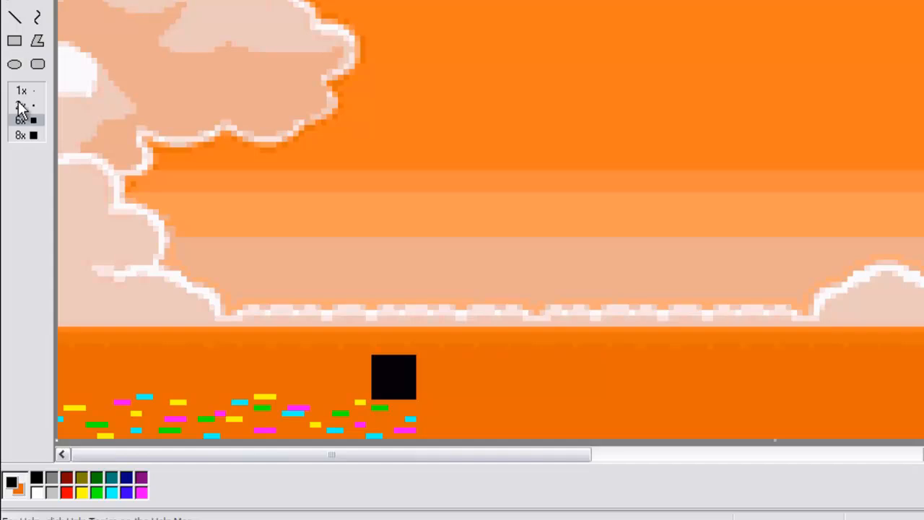
click(21, 109)
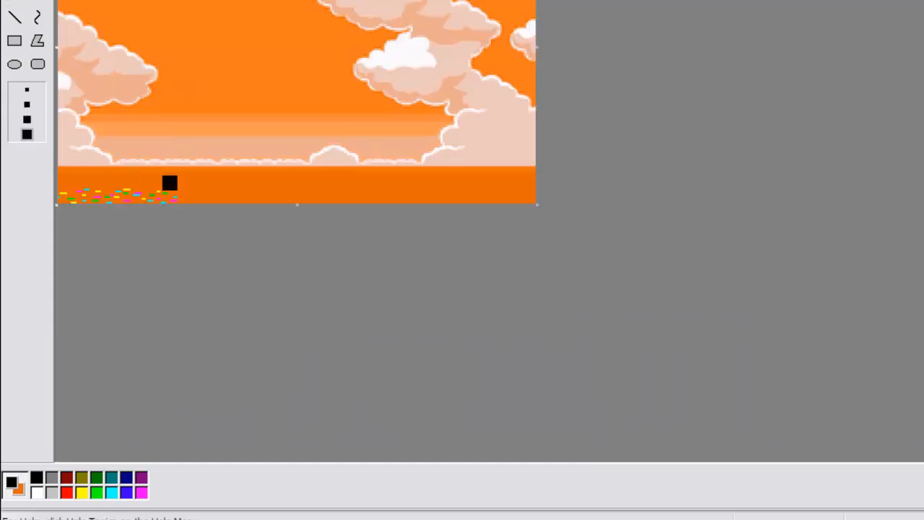
Erase the black square from the dark orange band using the second-largest Eraser size
click(15, 119)
scroll(477, 380, down, 5)
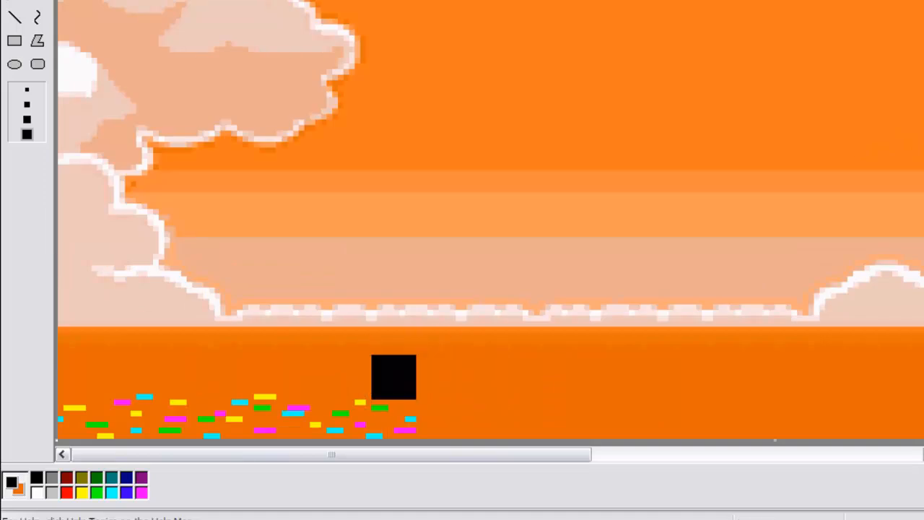
click(25, 117)
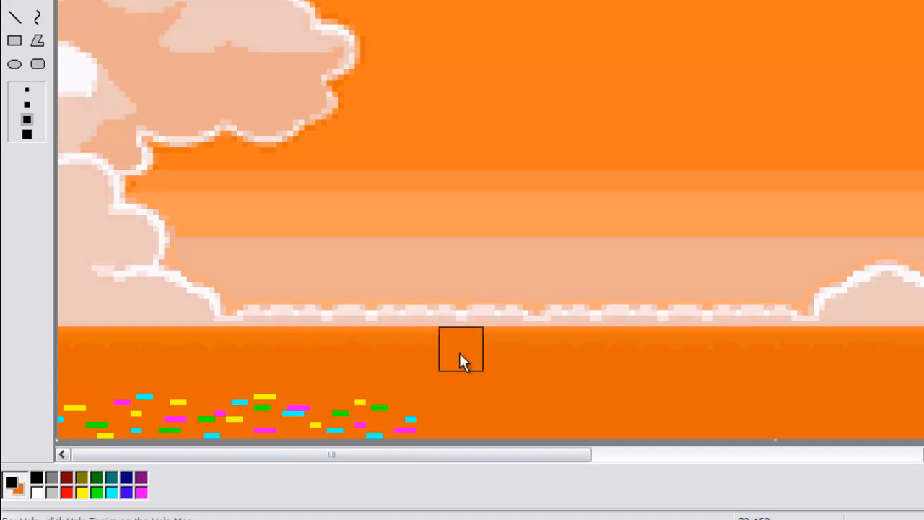
click(309, 410)
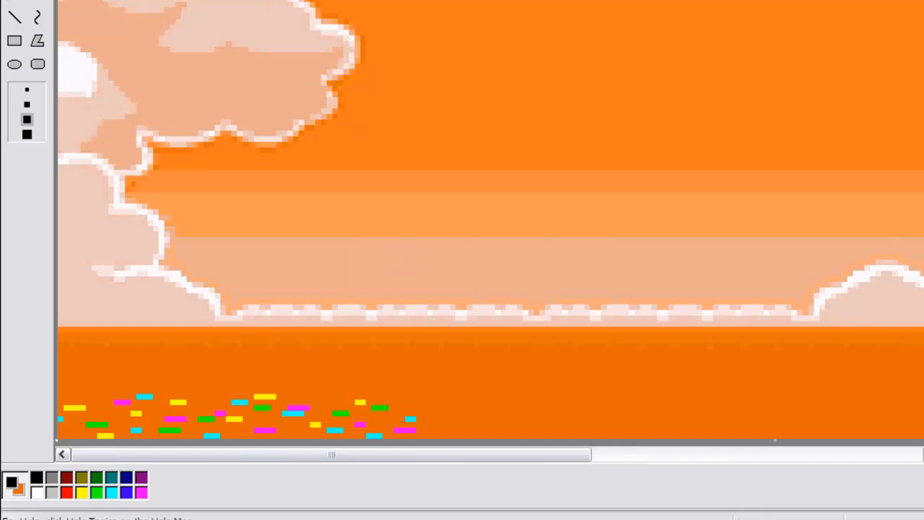
click(37, 0)
click(23, 108)
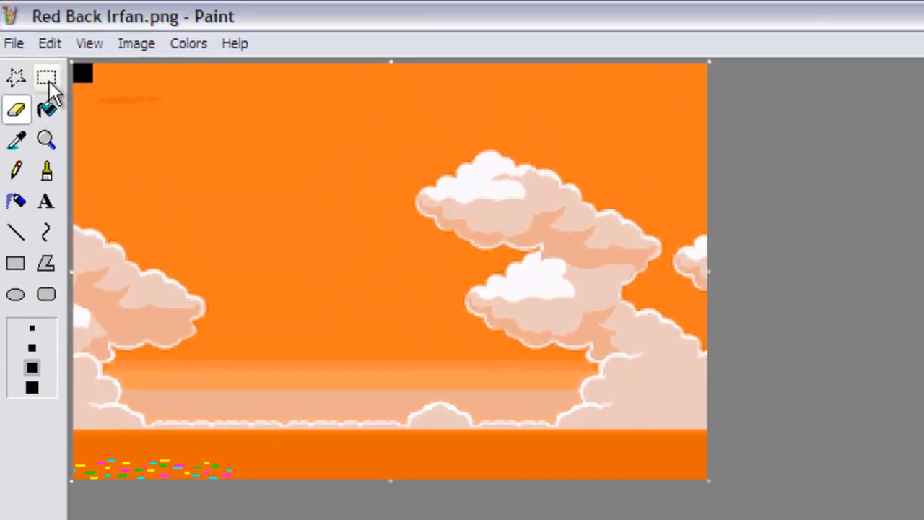
click(46, 79)
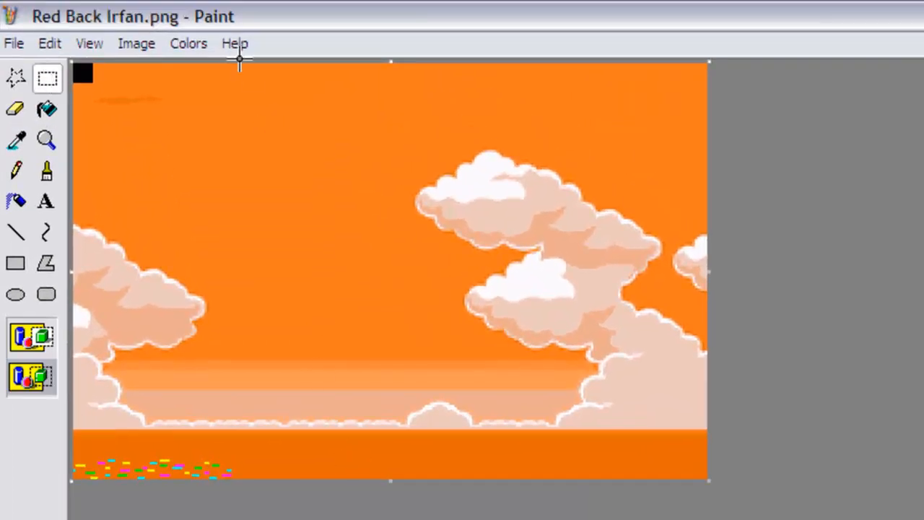
drag(233, 64, 407, 513)
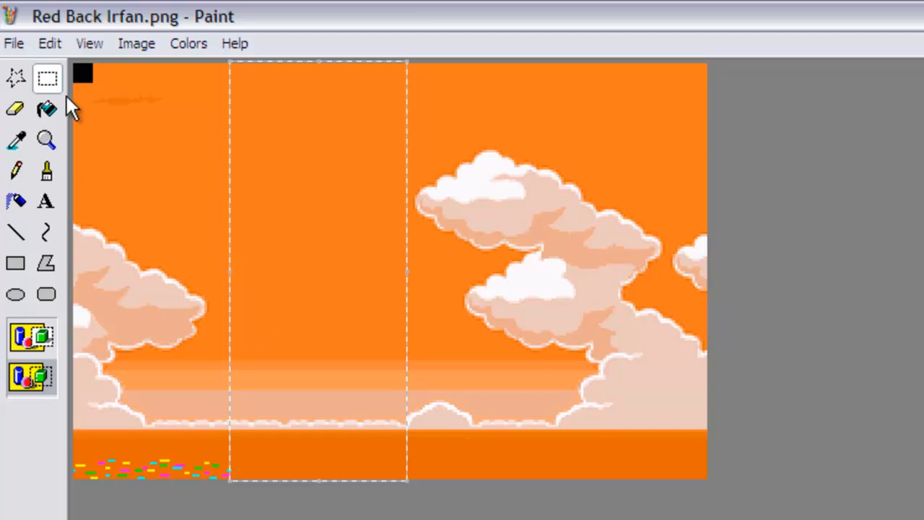
click(20, 81)
click(46, 85)
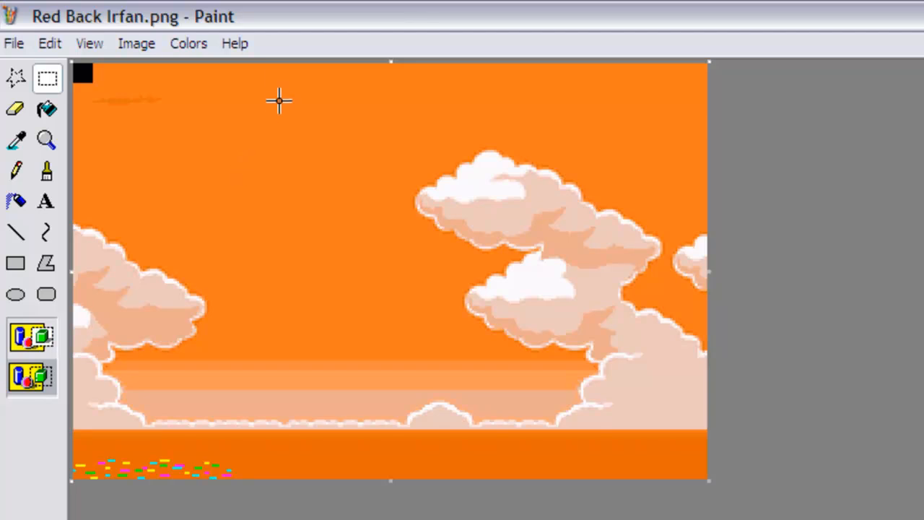
drag(255, 64, 404, 507)
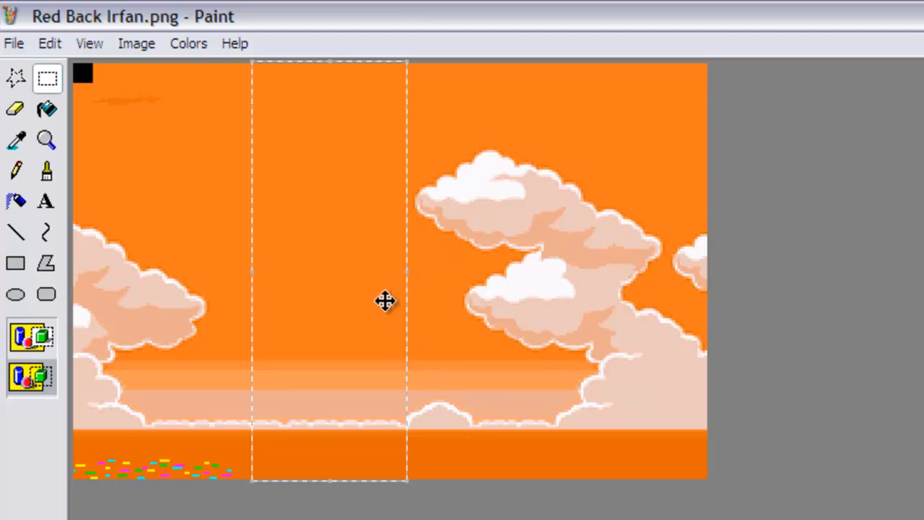
Delete a full-height vertical strip of the picture between the left cloud and the right cloud group
click(37, 79)
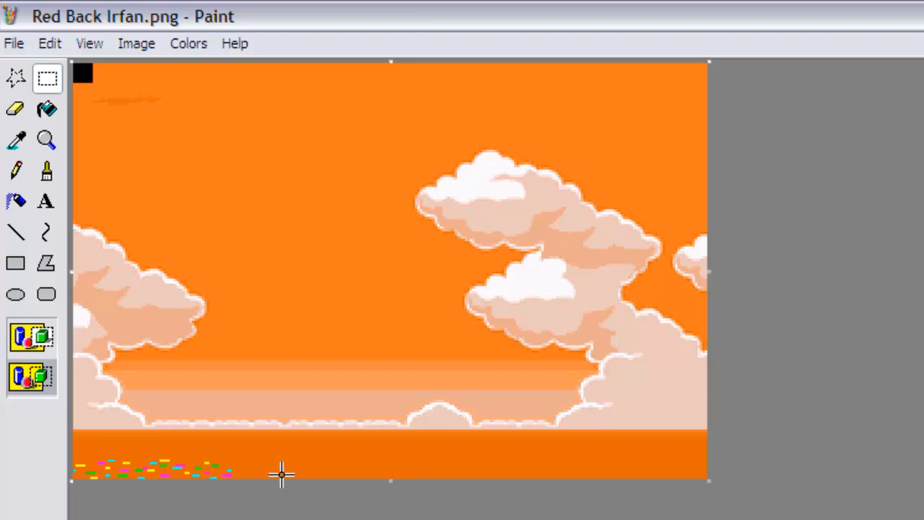
drag(286, 477, 402, 63)
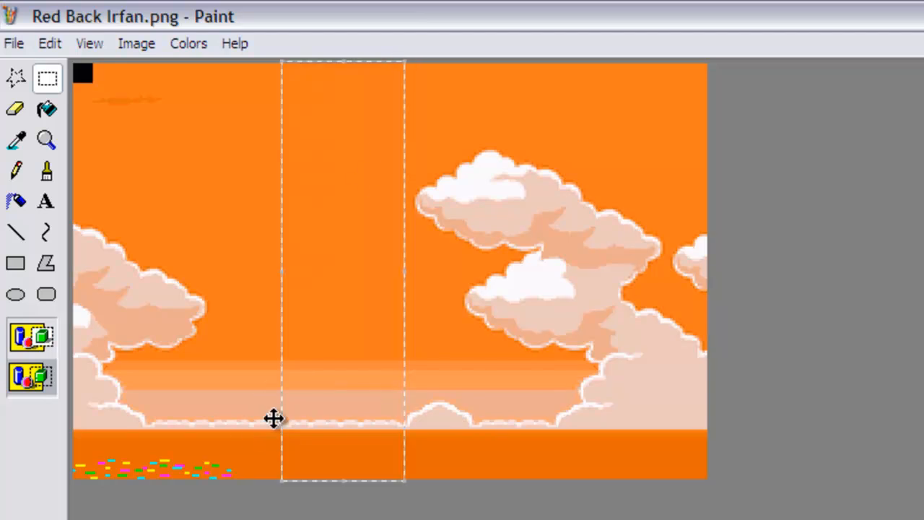
key(Delete)
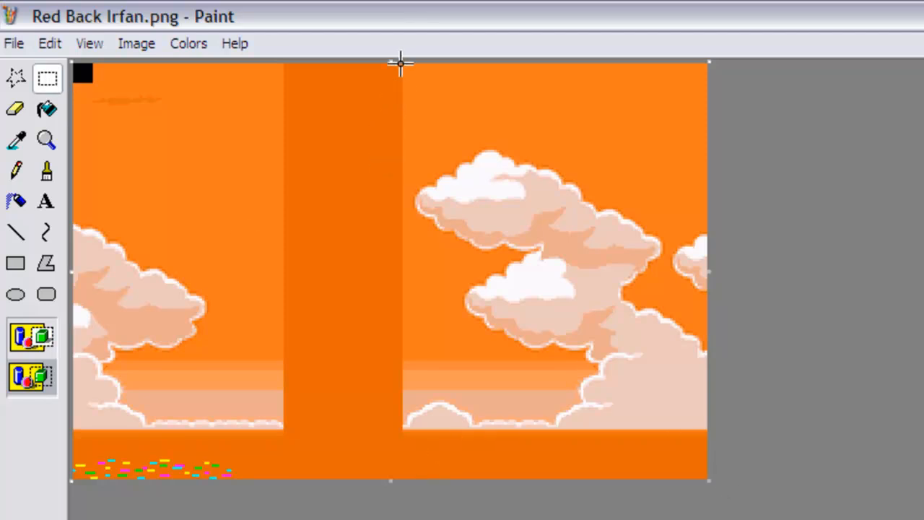
Move the full-height section with the right cloud group over to meet the left cloud section, closing the empty strip
drag(400, 64, 706, 476)
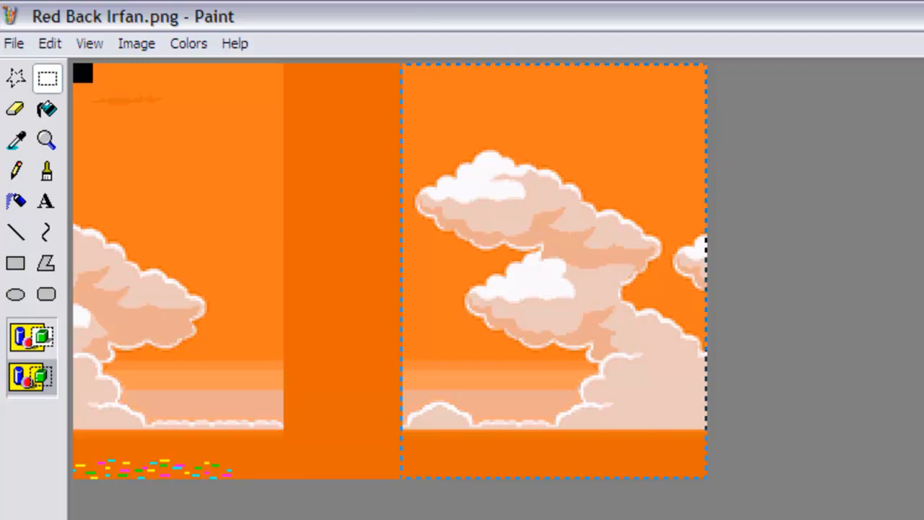
click(528, 362)
drag(528, 363, 410, 363)
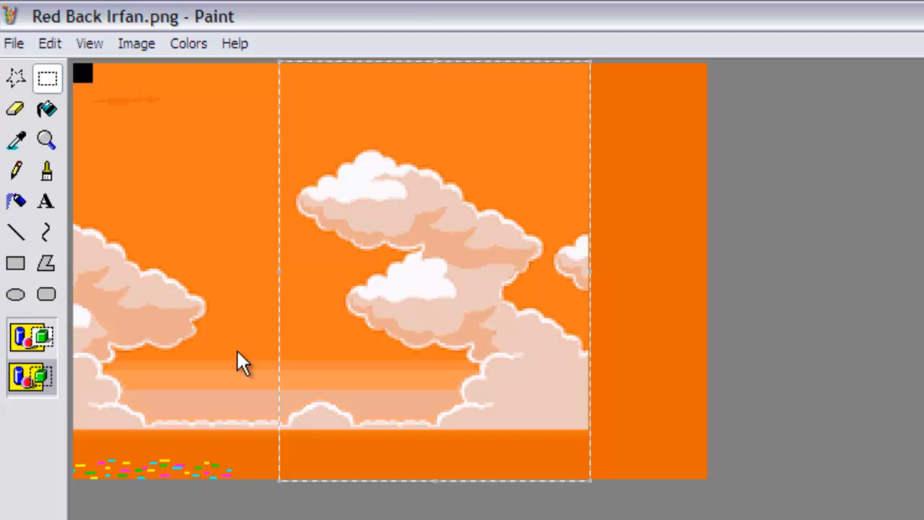
Deselect the moved section and crop the canvas width to remove the leftover dark orange area beside the right clouds
click(16, 77)
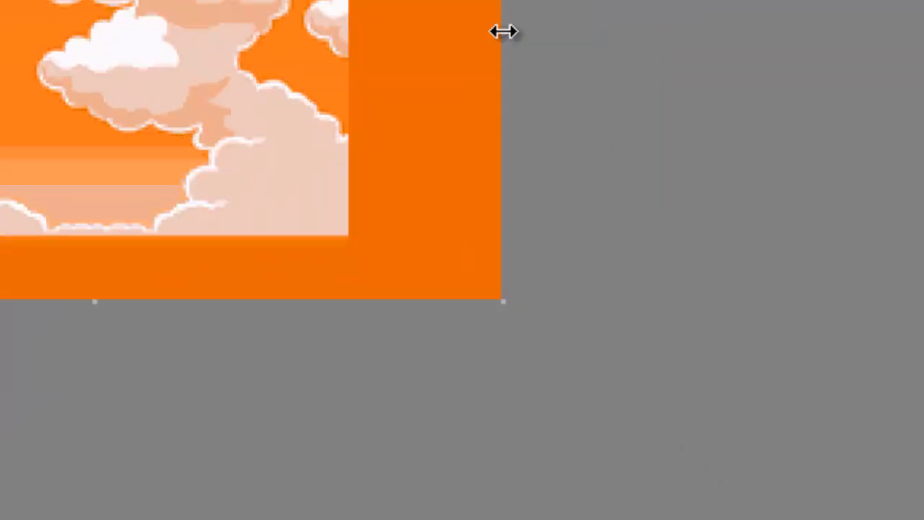
drag(709, 272, 709, 271)
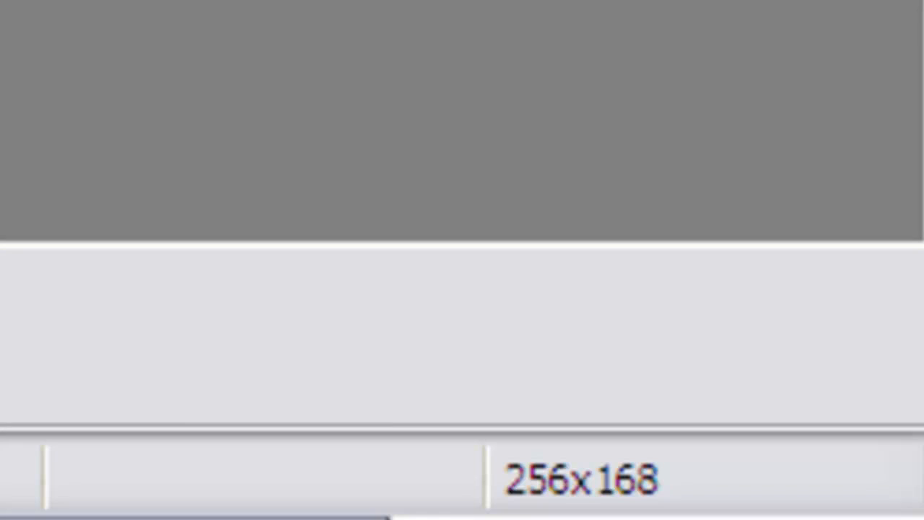
drag(708, 271, 619, 397)
drag(607, 402, 618, 403)
Zoom to 6x and trim the canvas's right edge flush with the end of the cloud artwork
click(47, 148)
click(37, 382)
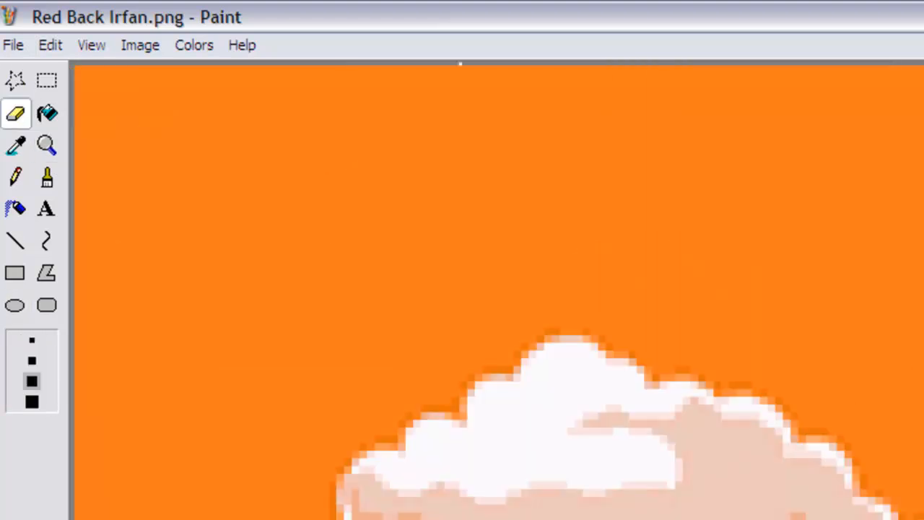
scroll(498, 292, down, 2)
drag(910, 439, 889, 441)
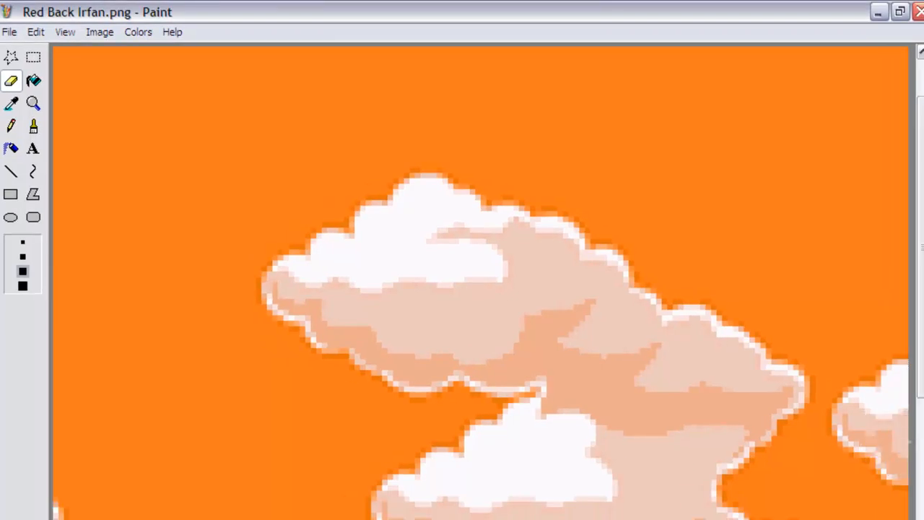
Examine the rejoined clouds, horizon bands and canvas edges for leftovers, and return to 2x magnification
scroll(722, 519, down, 3)
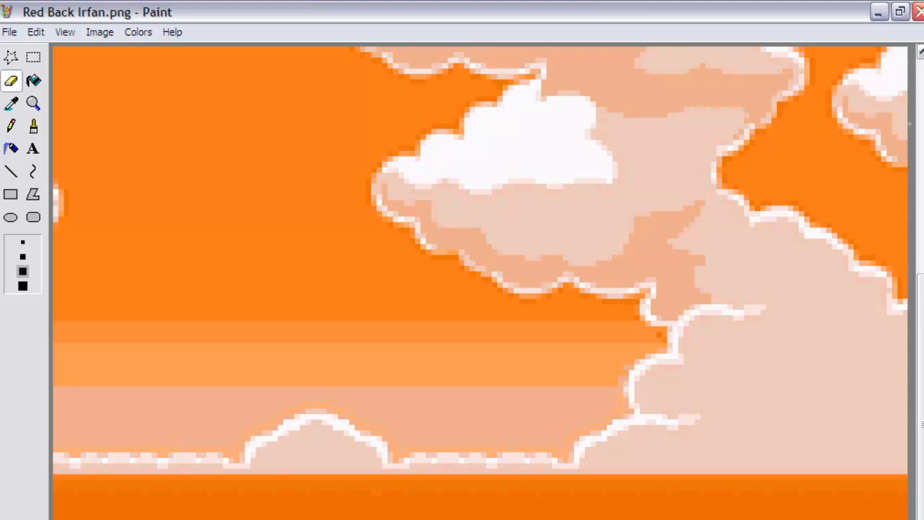
scroll(480, 281, left, 4)
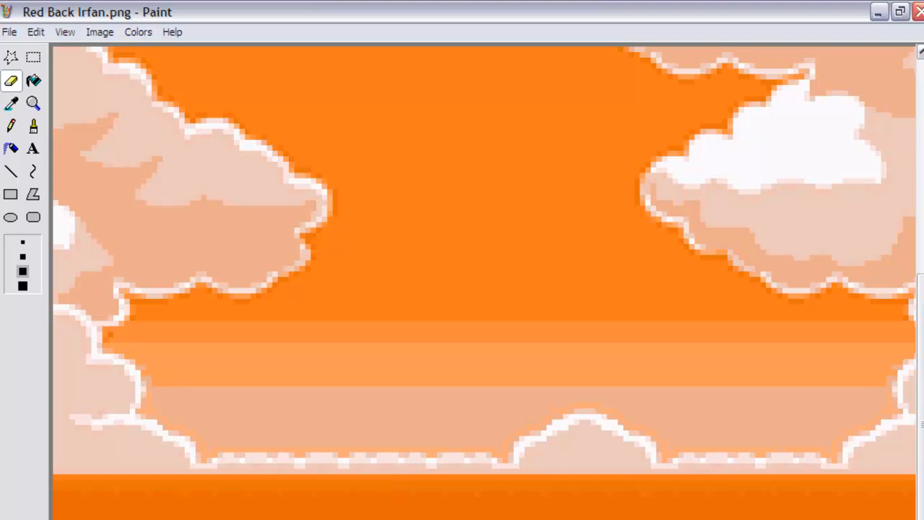
scroll(480, 282, right, 4)
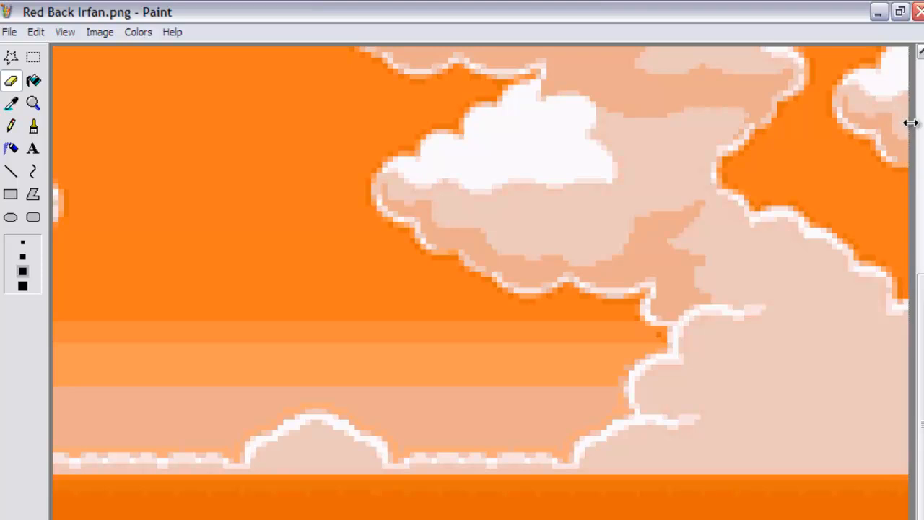
scroll(670, 423, up, 5)
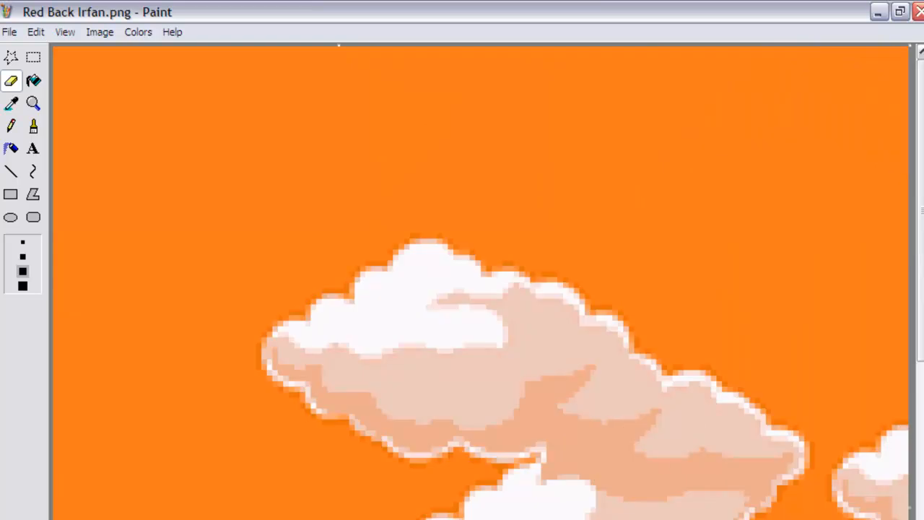
scroll(480, 282, left, 5)
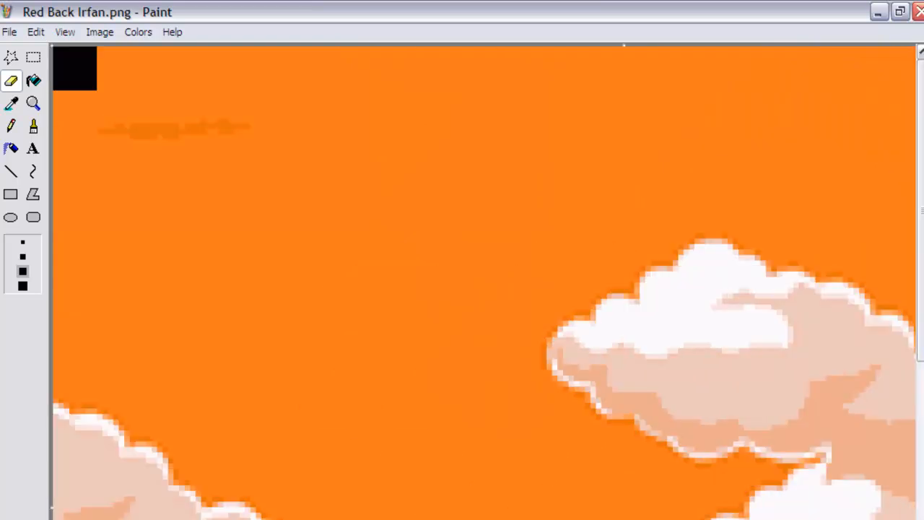
scroll(397, 497, down, 5)
scroll(398, 499, up, 2)
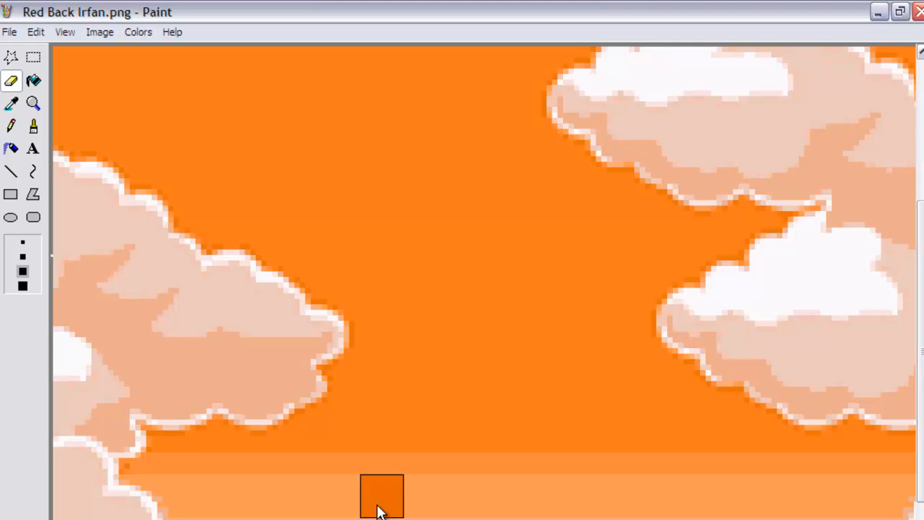
click(36, 104)
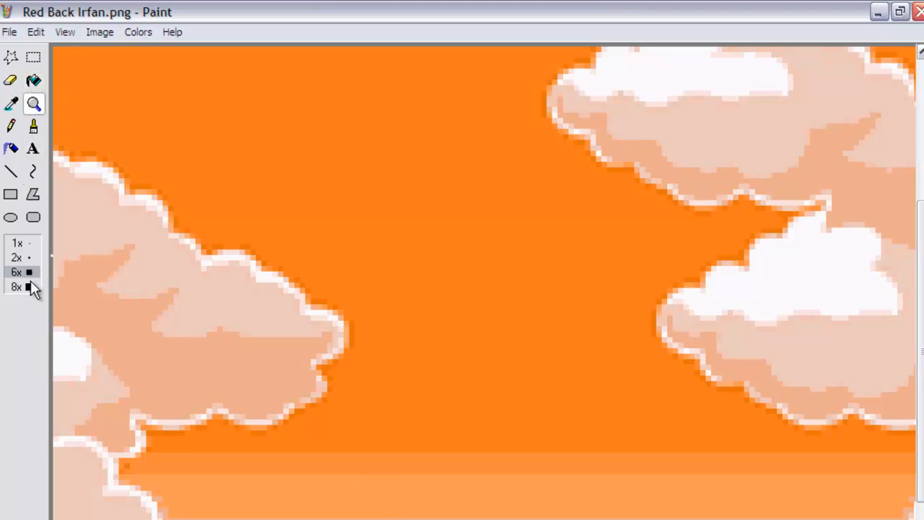
click(30, 253)
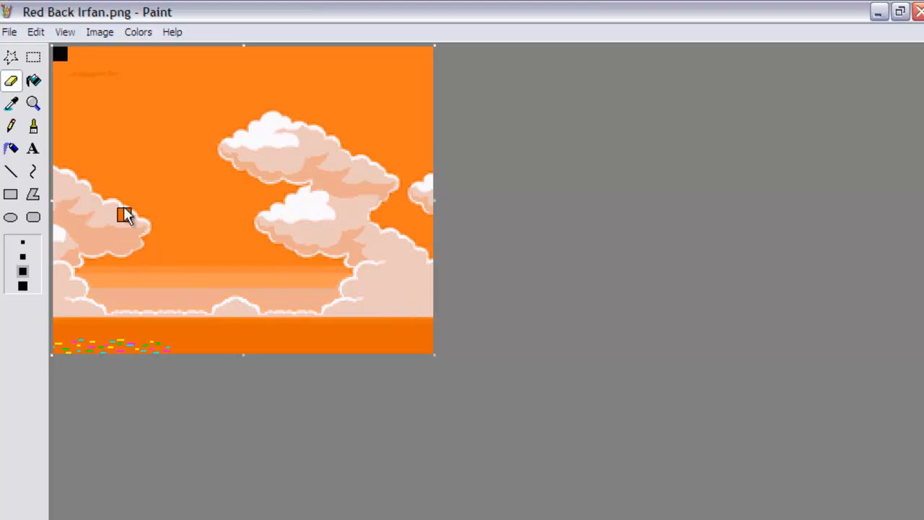
Save the picture as a PNG named Red Back Irfan 1 in the Third Test folder and close both Paint windows
click(9, 32)
click(21, 99)
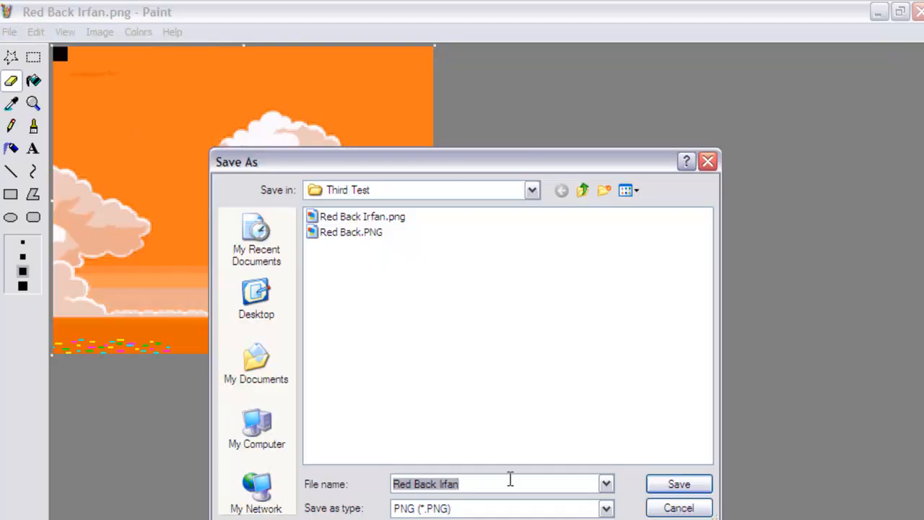
click(507, 479)
text(1)
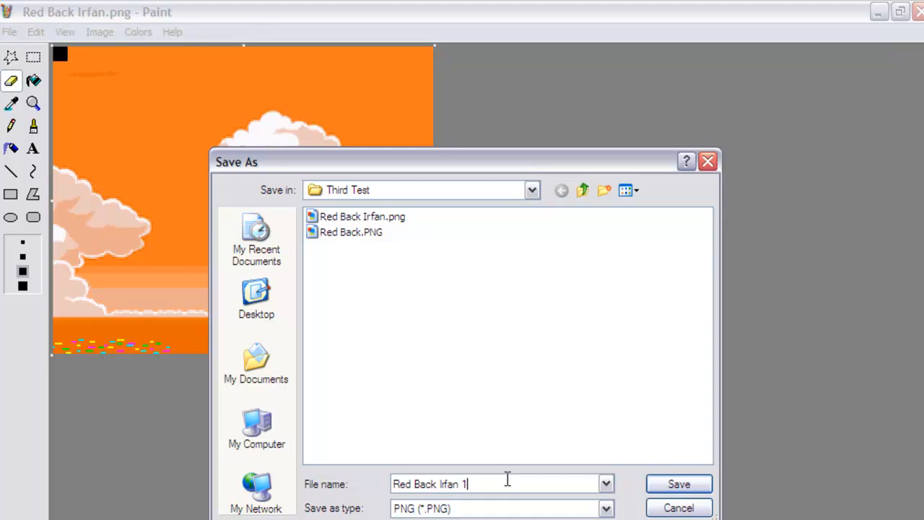
click(679, 485)
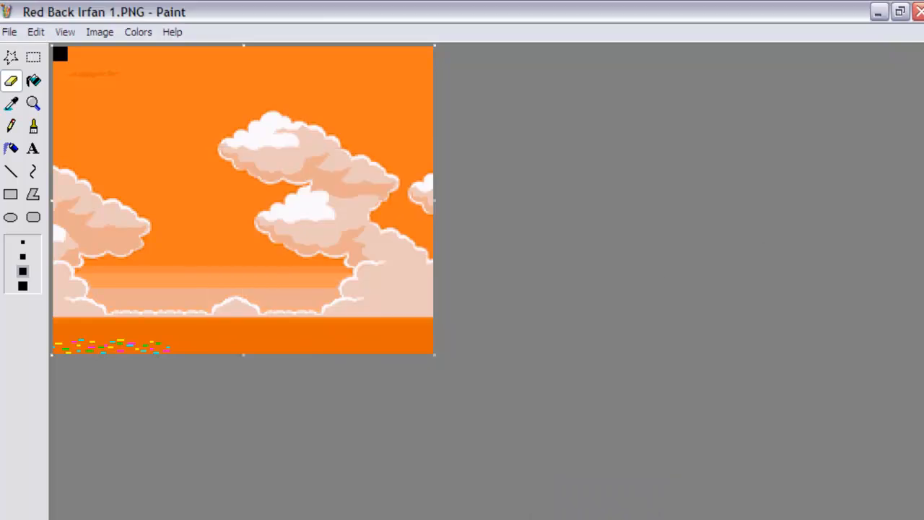
click(918, 11)
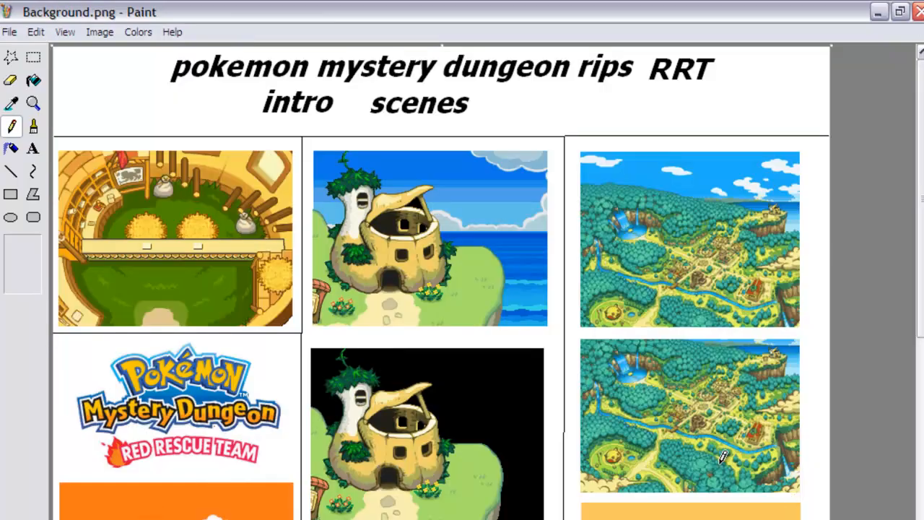
click(918, 11)
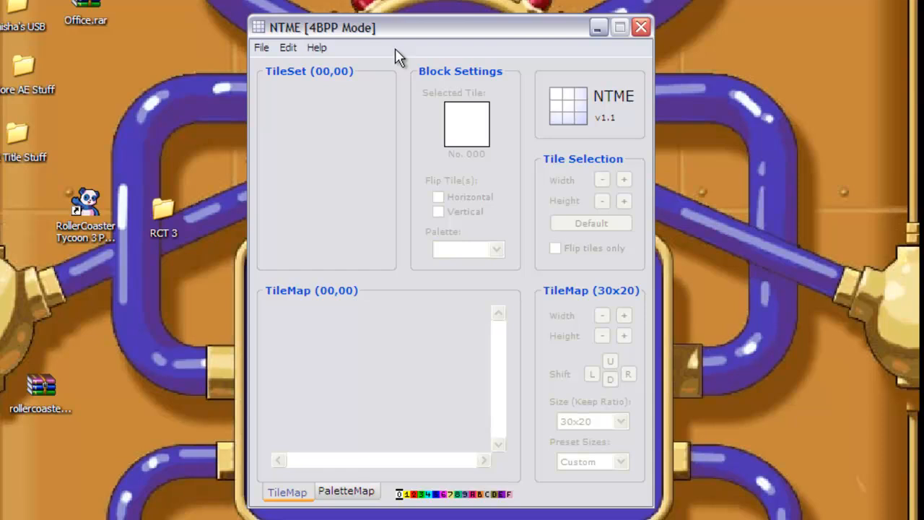
In NTME, open Red Irfan 1.PNG from the Second Test folder as the tileset image
click(263, 48)
click(268, 106)
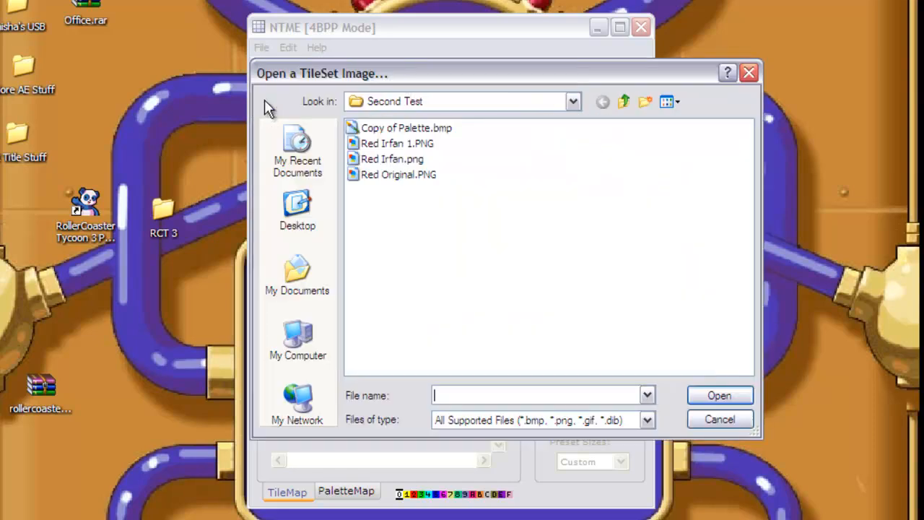
click(418, 145)
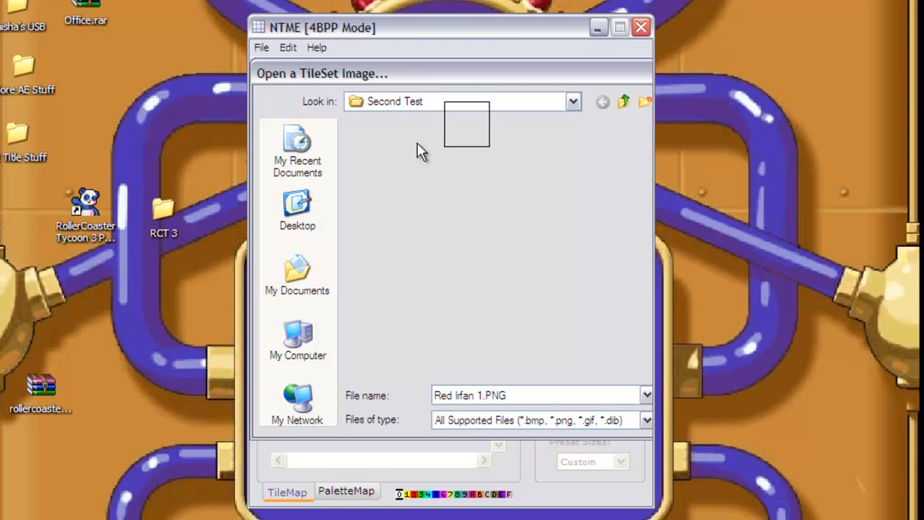
key(Return)
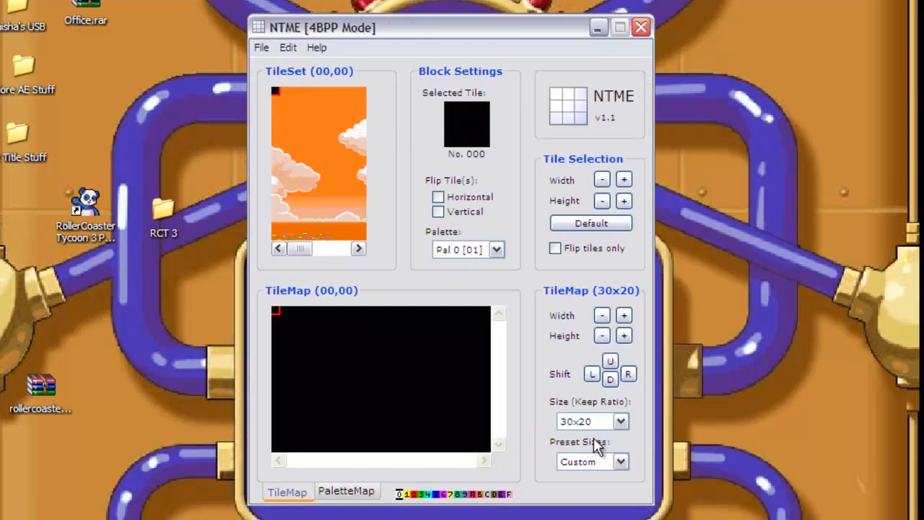
Set the tilemap to the FR/LG TS preset size
click(590, 462)
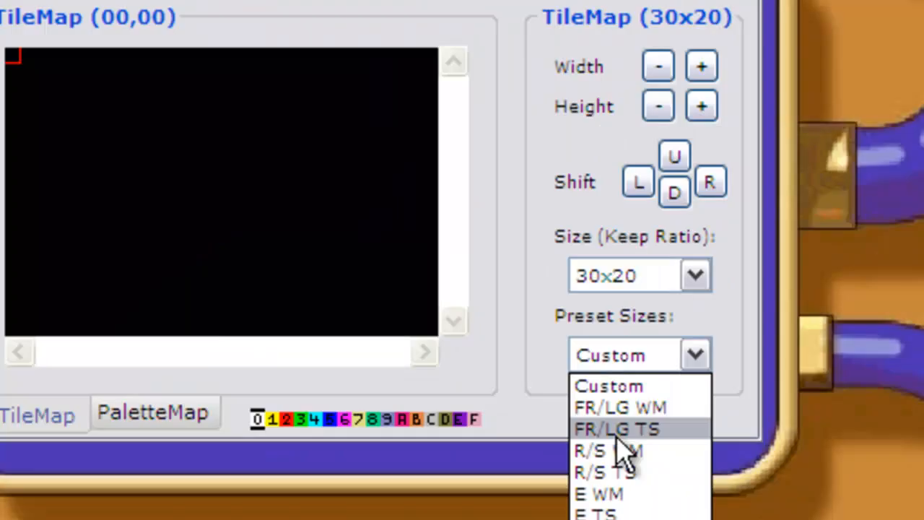
click(618, 430)
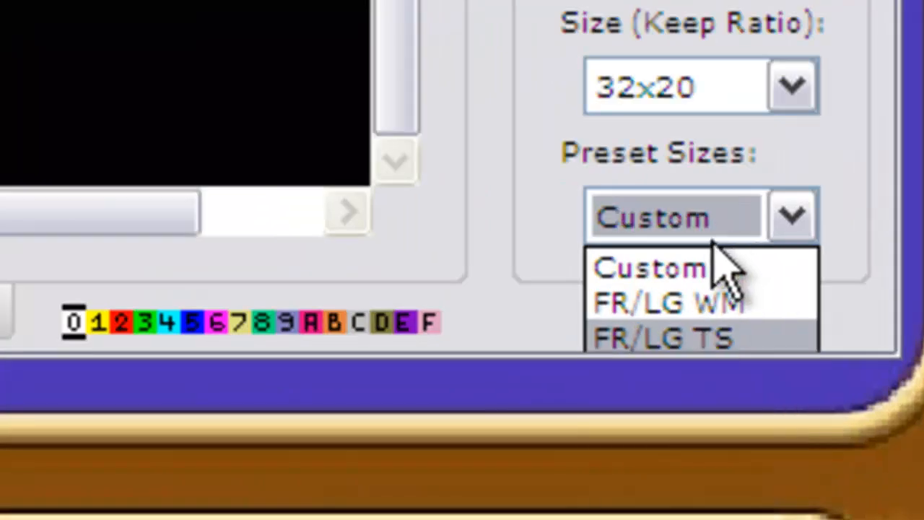
click(693, 228)
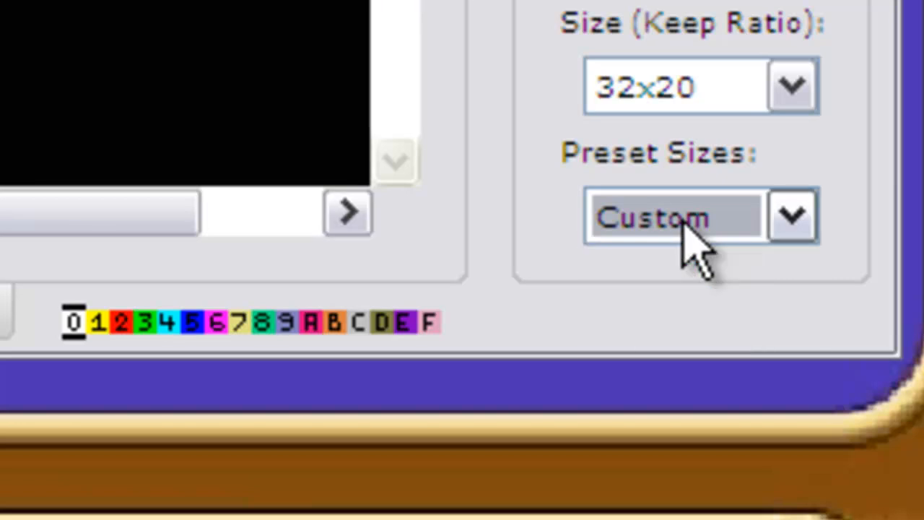
click(689, 231)
click(682, 340)
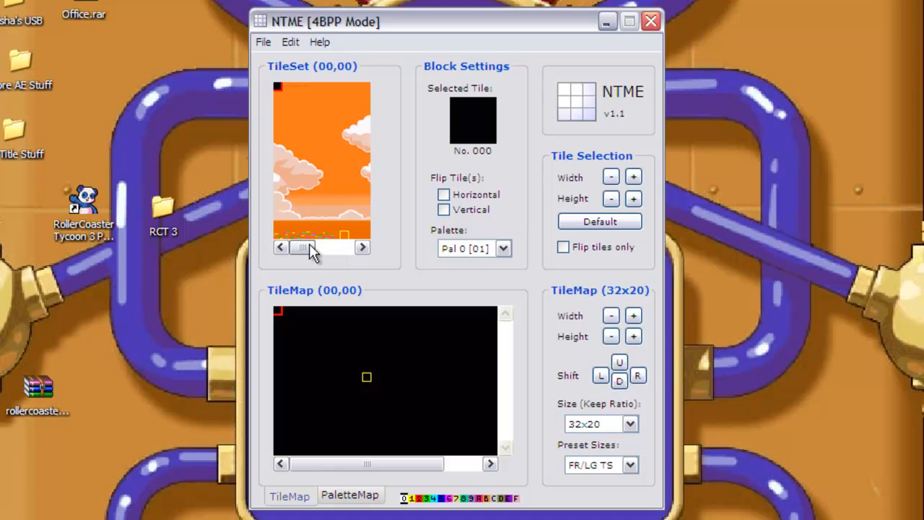
Check the tileset out to its right edge and select the black first tile
drag(363, 260, 368, 259)
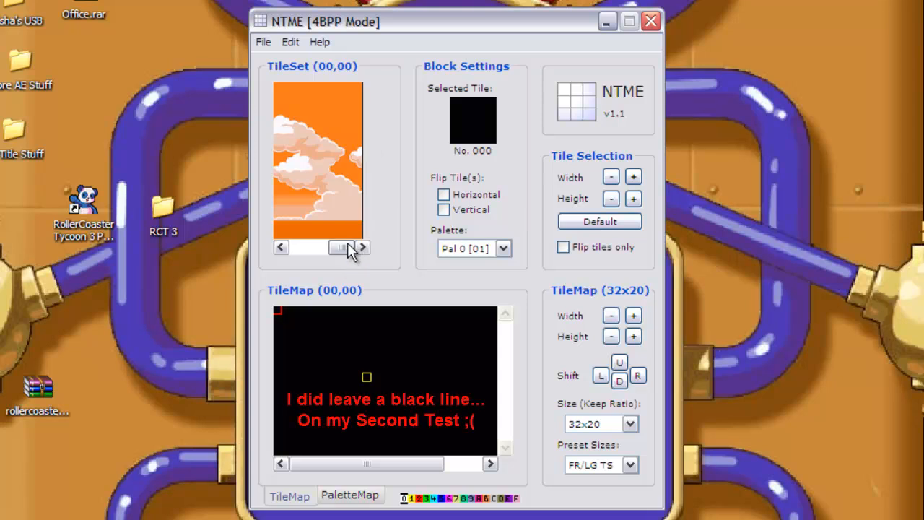
drag(349, 249, 305, 247)
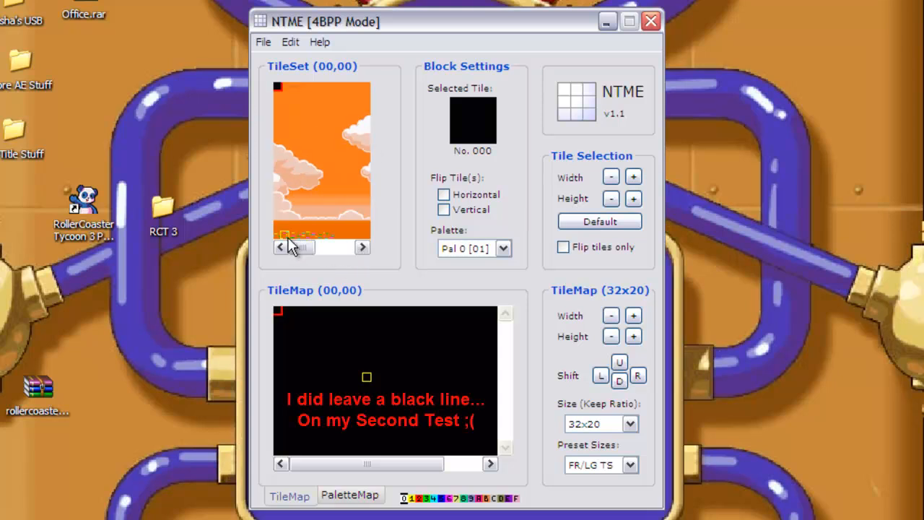
click(298, 108)
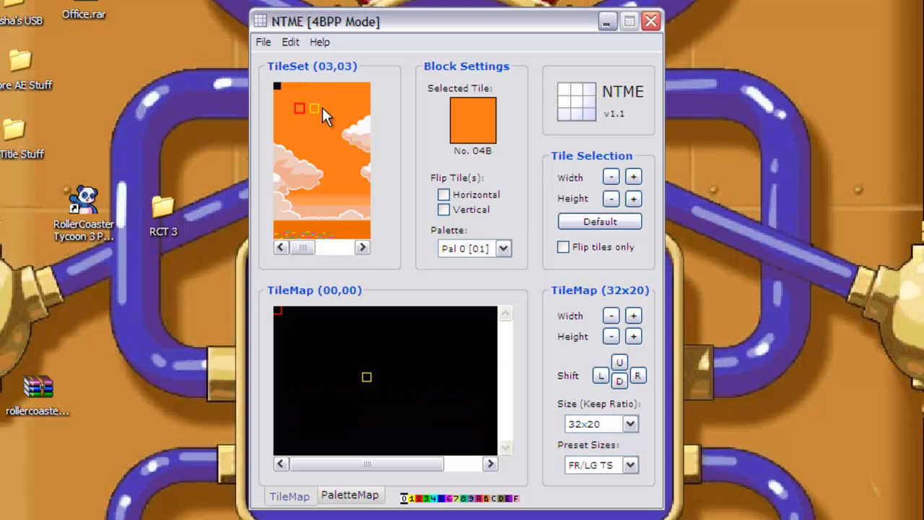
click(277, 87)
Widen the tile selection from the black tile so it extends across the tileset's top row beyond the left half
click(633, 178)
click(633, 178)
click(633, 178)
drag(302, 247, 379, 259)
click(635, 178)
click(633, 178)
click(633, 178)
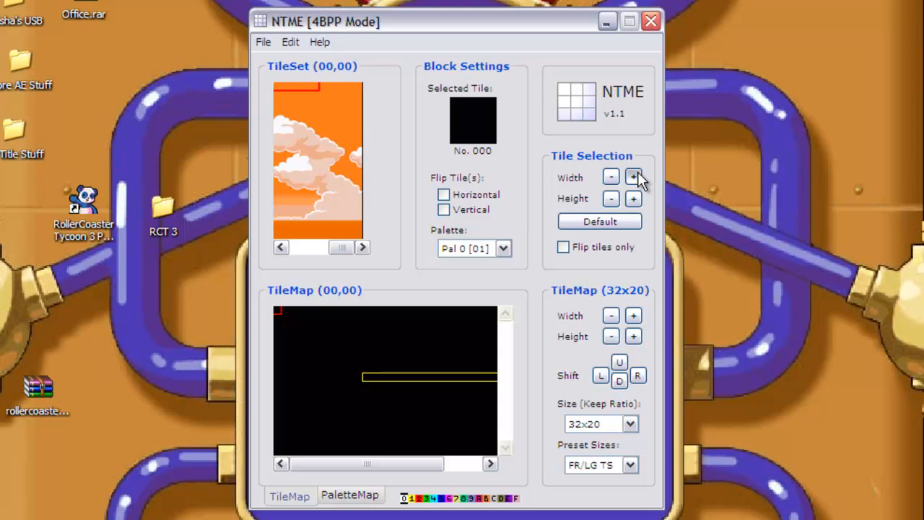
Narrow the tile selection to about 7 tiles wide, starting at the black tile
click(611, 177)
click(611, 177)
click(610, 177)
click(610, 177)
click(610, 176)
drag(347, 249, 299, 252)
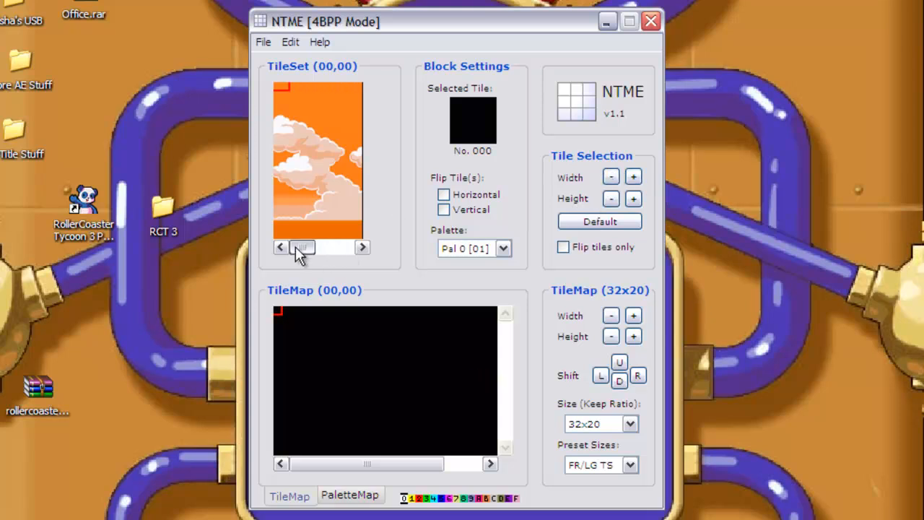
click(610, 177)
click(610, 177)
click(610, 177)
click(610, 177)
click(611, 176)
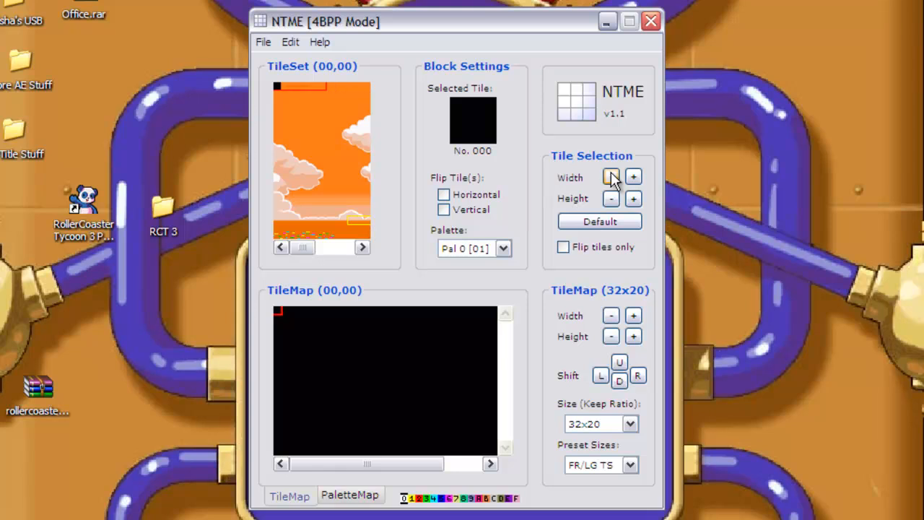
Enlarge the tile selection to about 20 tiles high and 8 wide, and start it at the tile below the black one
click(633, 198)
click(633, 199)
click(633, 199)
click(632, 199)
click(633, 199)
click(633, 198)
click(632, 199)
click(633, 198)
click(633, 198)
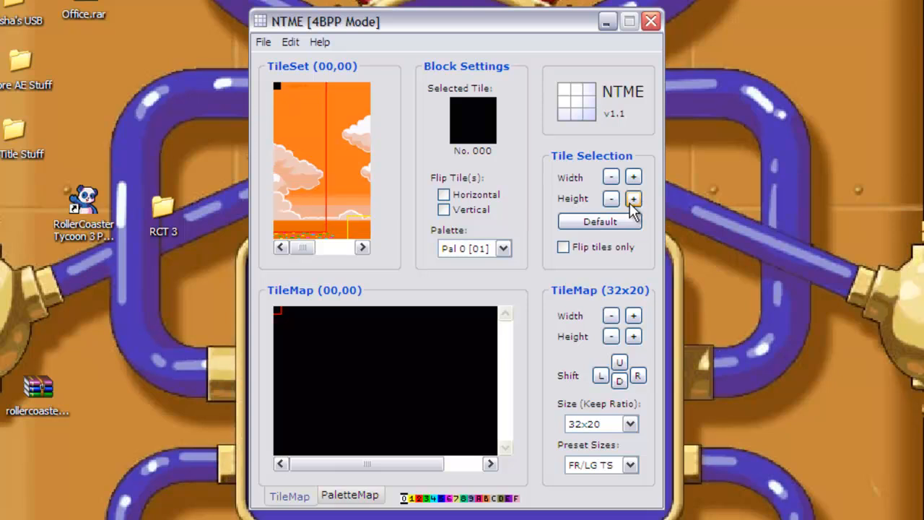
click(633, 177)
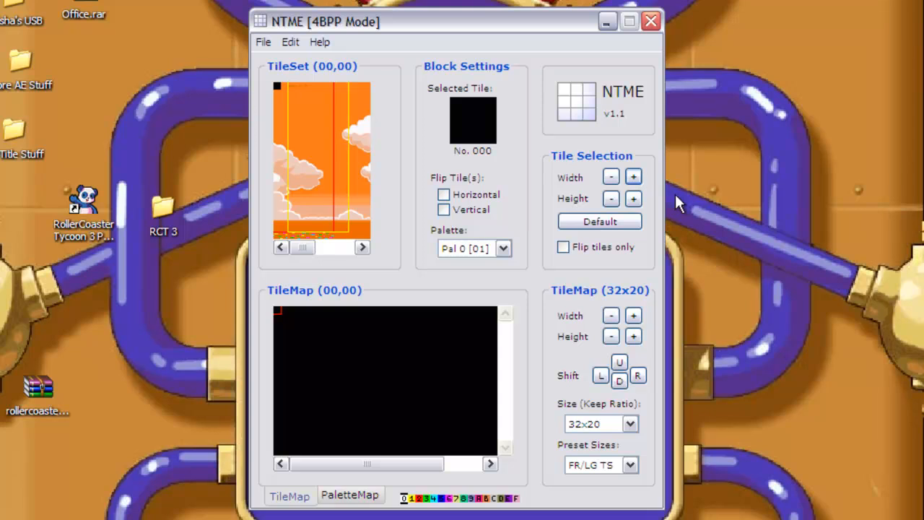
click(282, 108)
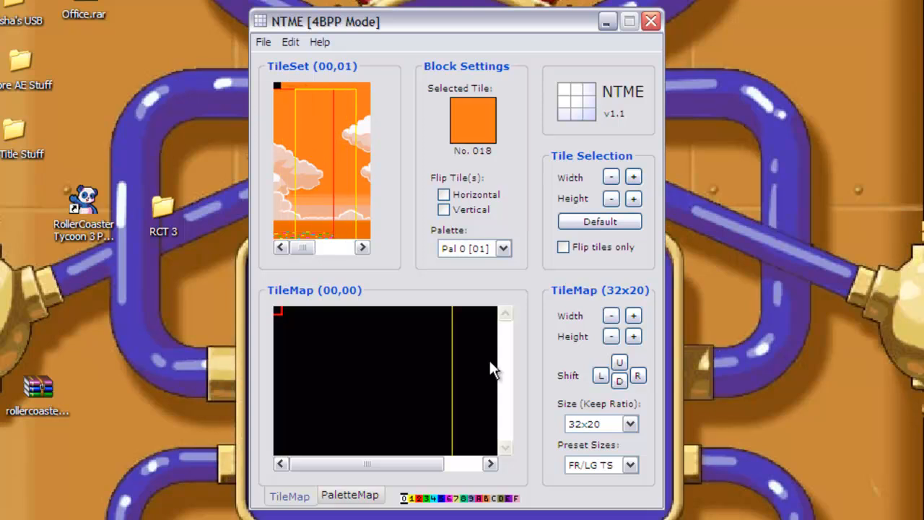
Place the selected 8-by-20 sky block along the tilemap's left edge, starting at tile 00,00
click(278, 329)
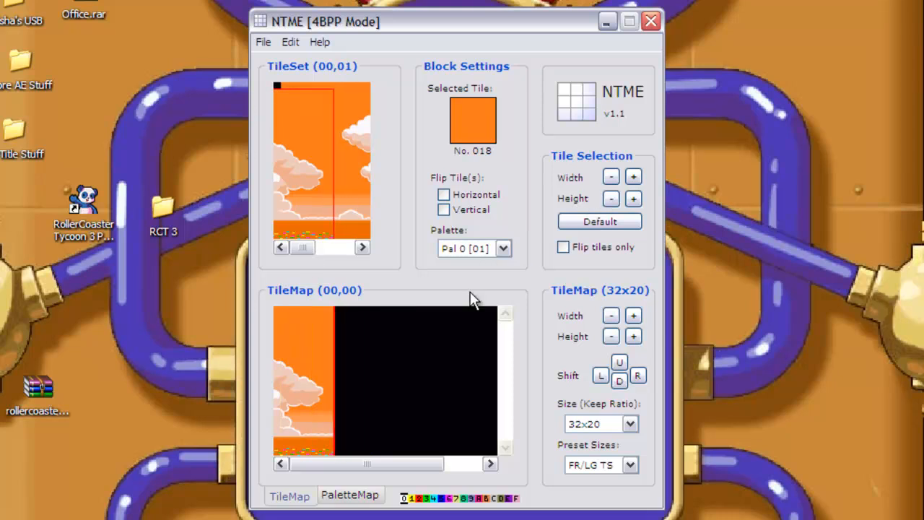
click(611, 177)
click(611, 178)
click(612, 178)
click(612, 178)
click(612, 178)
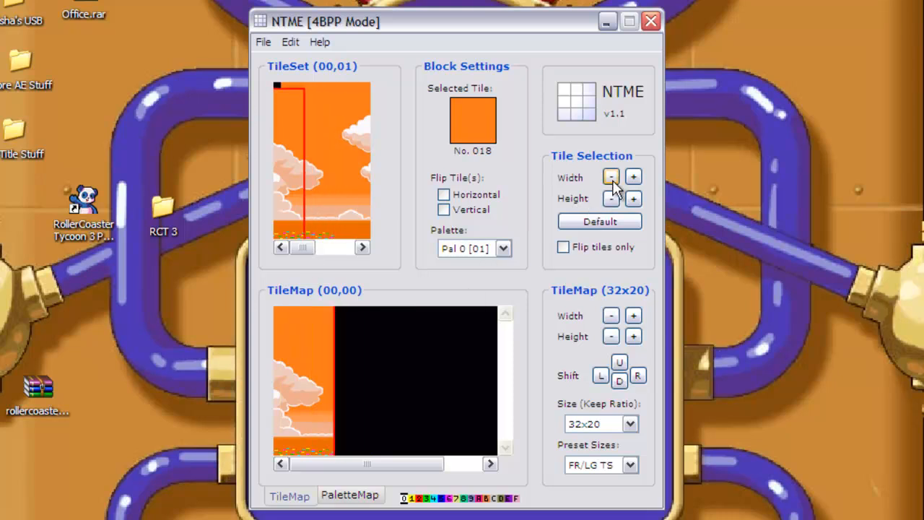
click(633, 177)
click(633, 177)
click(633, 178)
click(633, 178)
click(633, 177)
Reduce the height of the 8-tile-wide tile selection to a single row
click(611, 199)
click(611, 199)
click(611, 199)
click(611, 199)
click(611, 199)
click(611, 199)
click(611, 199)
click(611, 199)
click(611, 200)
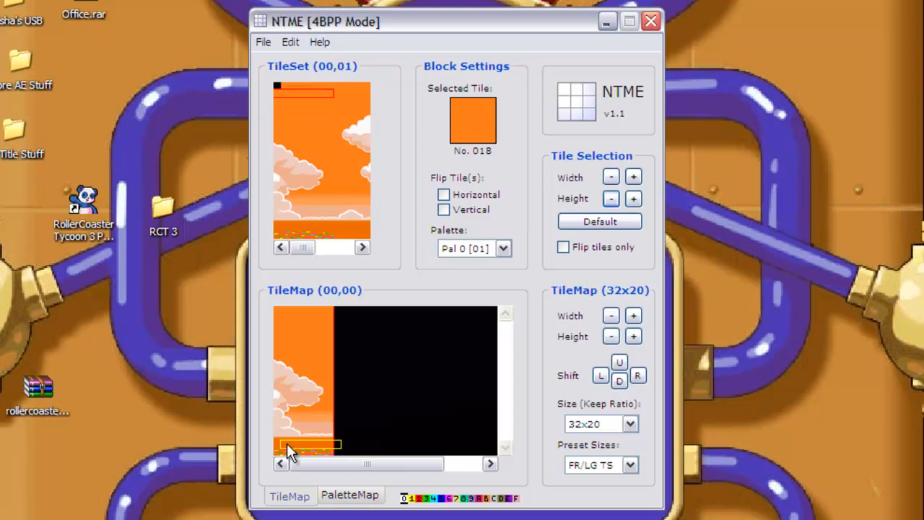
Select the speckled row at tileset 00,020 and stamp it across the tilemap's row 19 from column 8 to the right edge
click(276, 236)
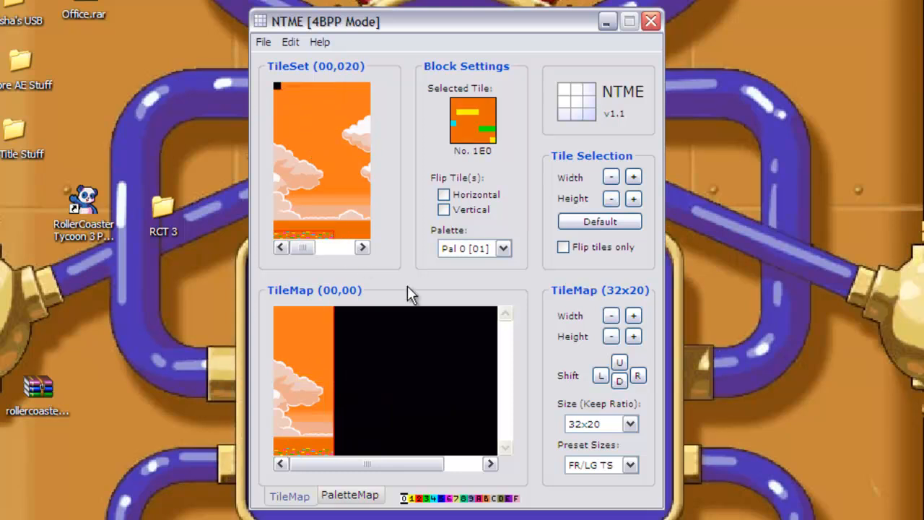
click(341, 454)
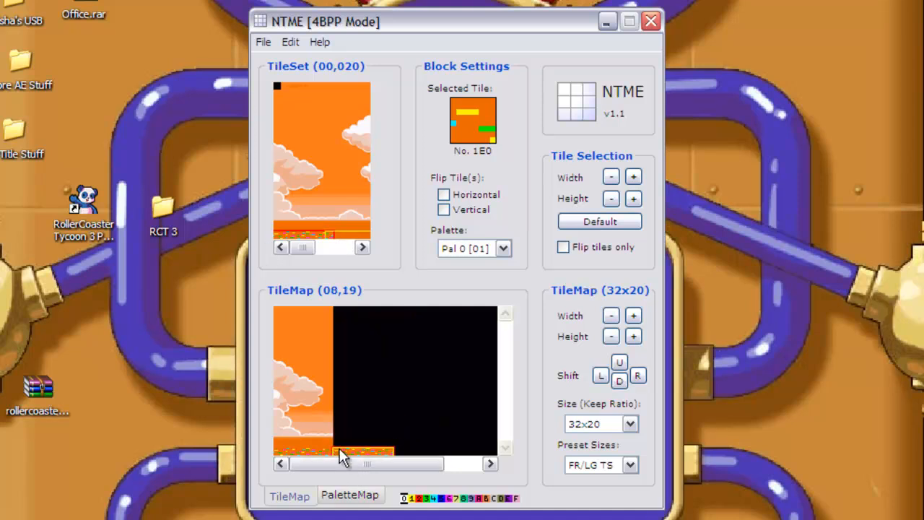
click(396, 453)
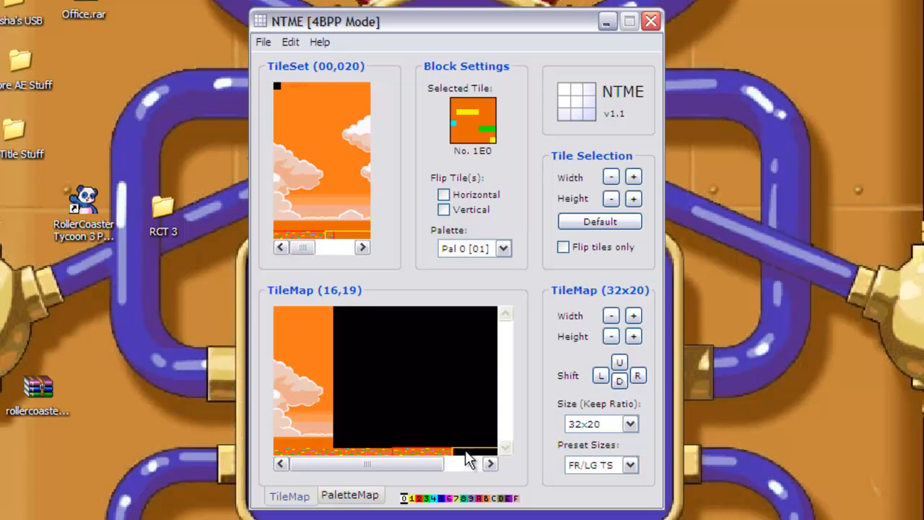
drag(410, 467, 362, 466)
click(449, 452)
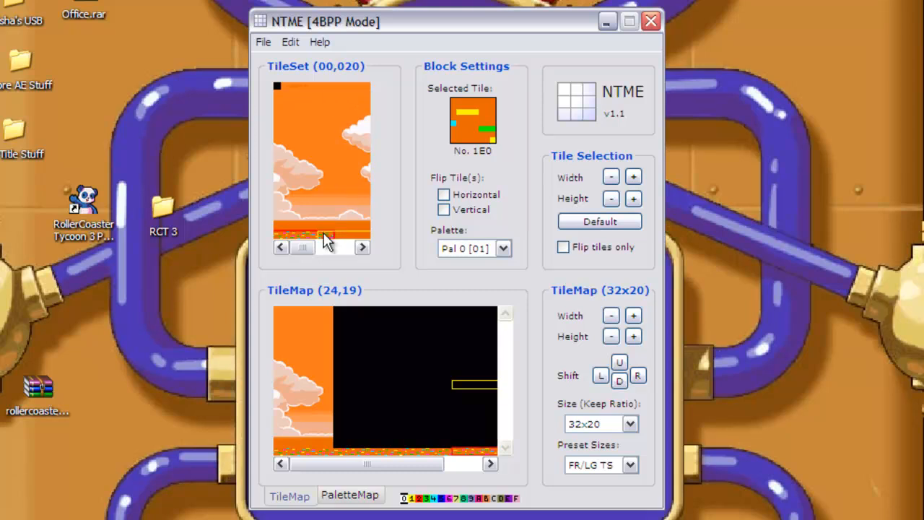
Select the plain dark orange row at tileset 00,019 and stamp it across the tilemap's row 18 through the block at column 24
click(281, 229)
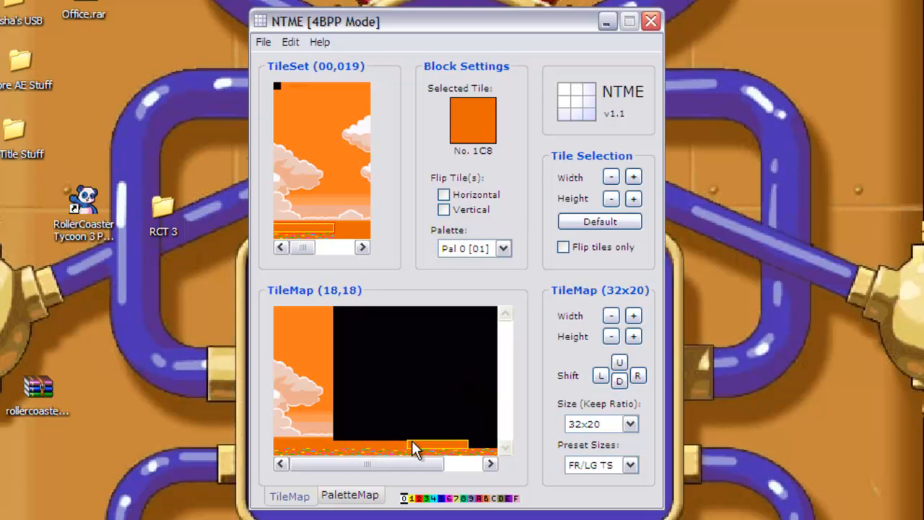
click(490, 464)
click(490, 464)
drag(433, 464, 382, 462)
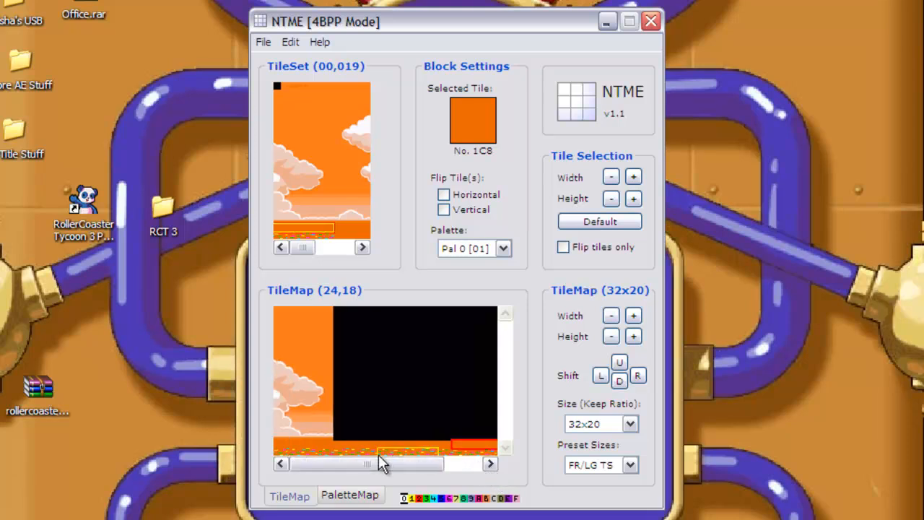
Copy the horizon cloud rows from tileset 04,018 and 04,017 to the tilemap at 08,17 and 08,16
click(304, 220)
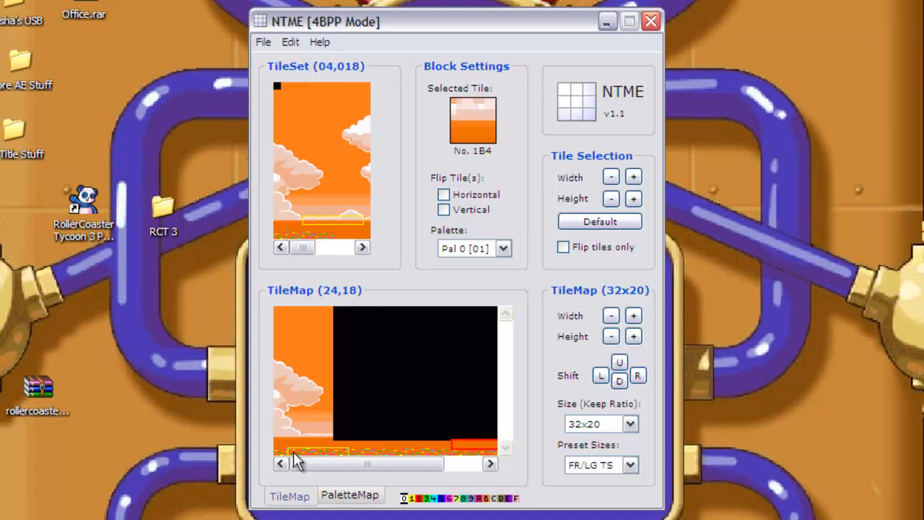
click(337, 436)
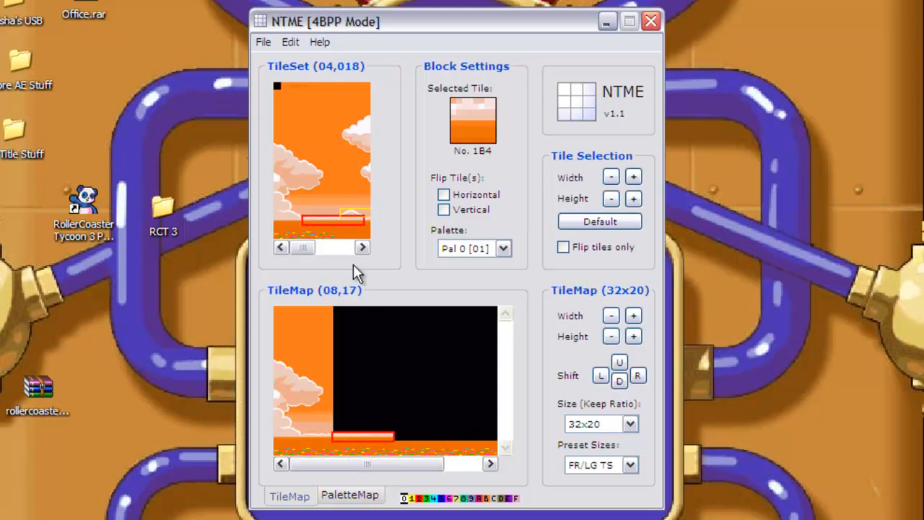
click(307, 212)
click(338, 427)
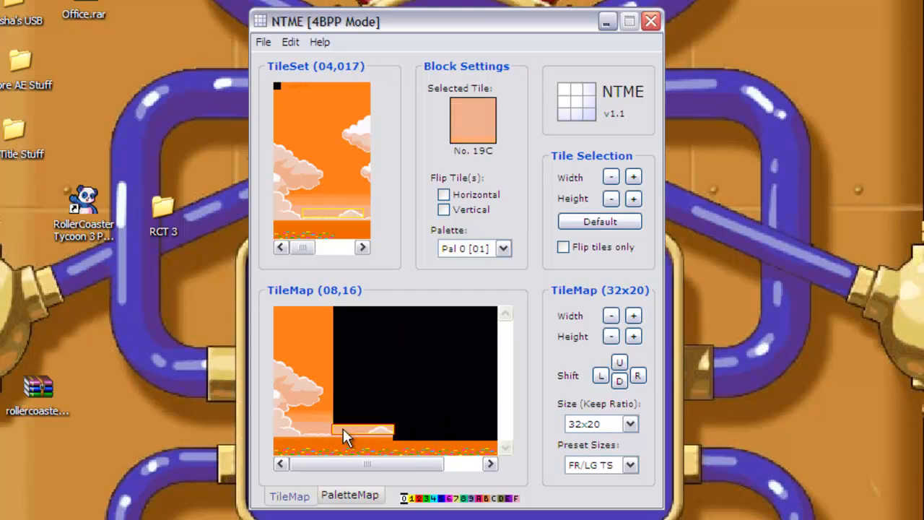
Move the tile selection to tileset column 14 and enlarge it to 18 rows high, from row 1 down to the horizon
click(362, 247)
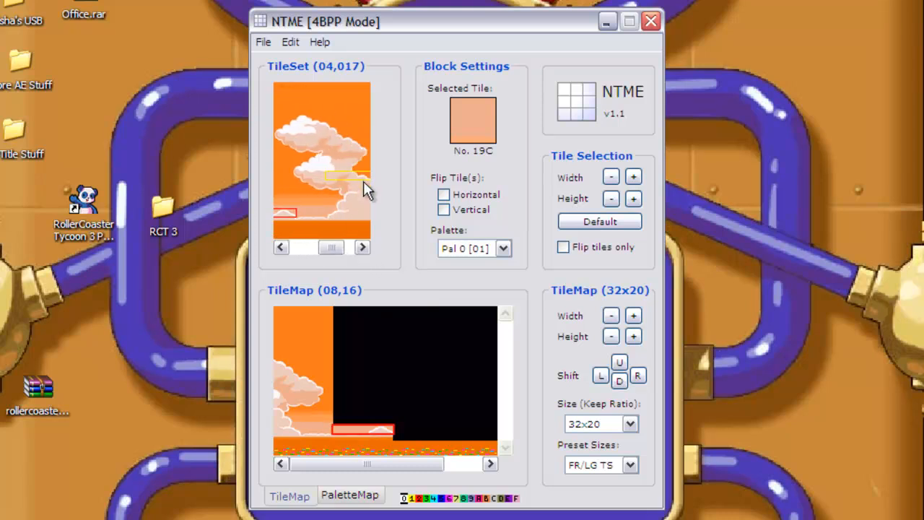
click(315, 235)
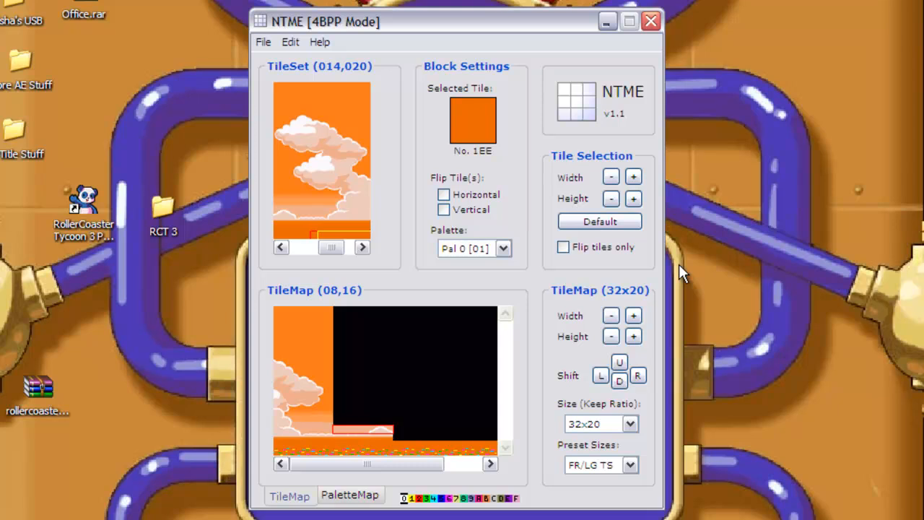
click(632, 198)
click(633, 199)
click(633, 199)
click(632, 198)
click(633, 198)
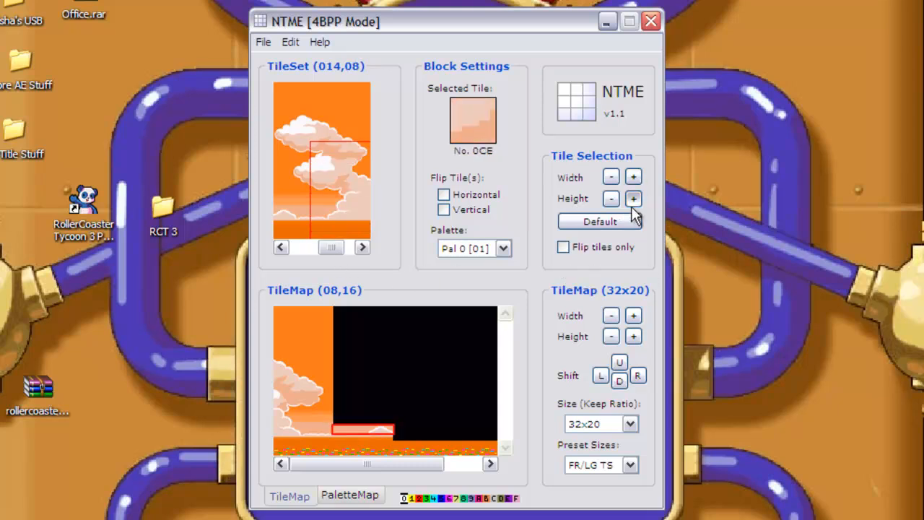
click(633, 199)
click(632, 198)
click(632, 199)
click(633, 198)
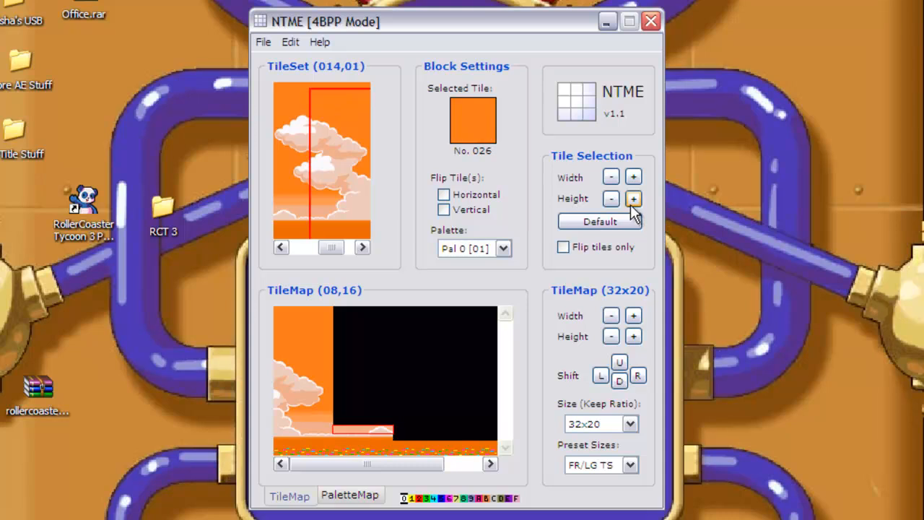
click(610, 199)
click(607, 199)
click(606, 199)
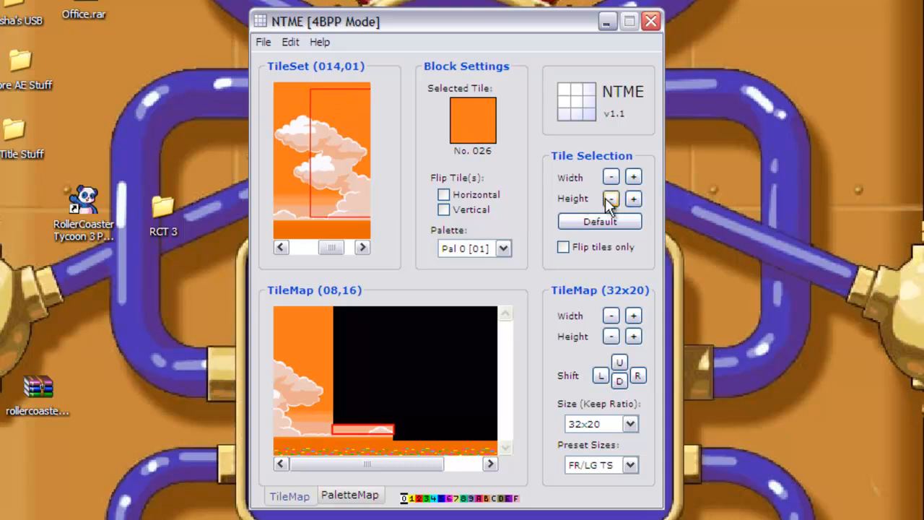
click(629, 202)
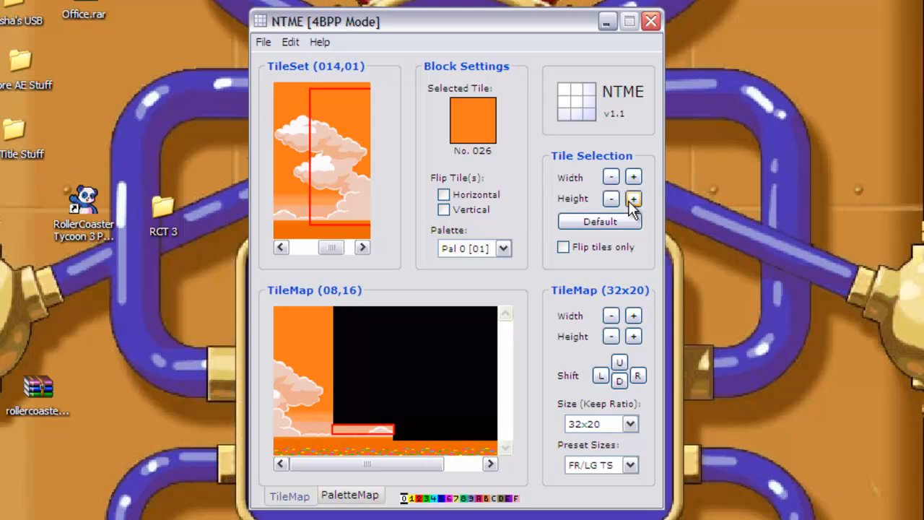
Widen the tile selection to 15 tiles so it spans from tileset column 9 to the right edge
click(633, 177)
click(633, 178)
click(633, 178)
click(633, 178)
click(633, 177)
drag(334, 254, 351, 262)
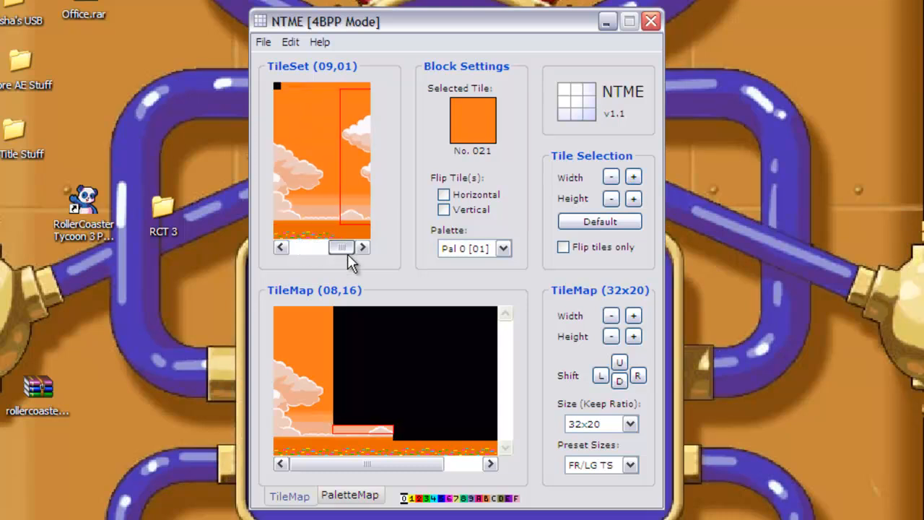
Place the large cloud block on the tilemap's top row and adjust its position so it starts at 16,00
click(490, 464)
click(490, 463)
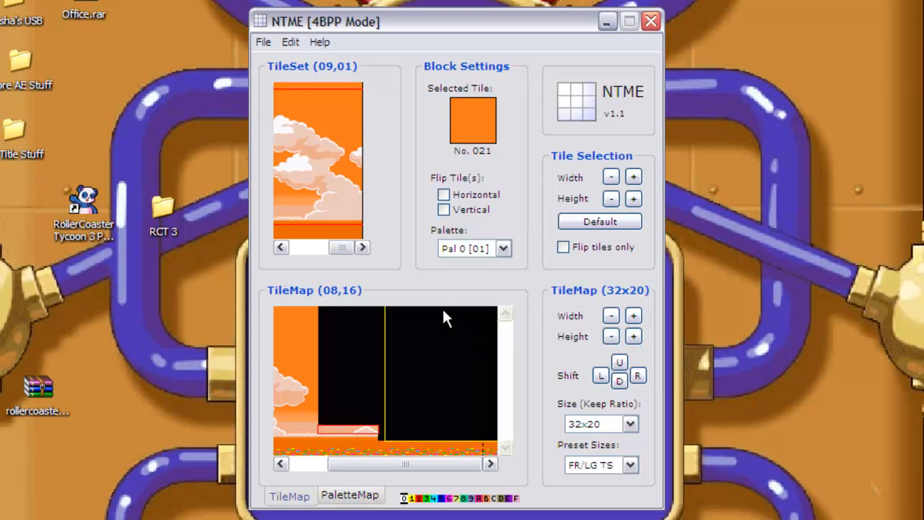
click(391, 310)
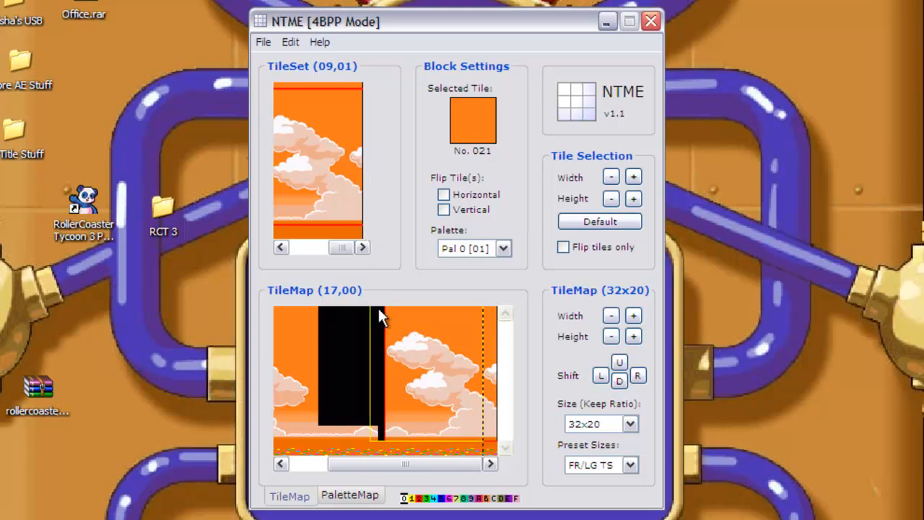
key(Left)
key(Left)
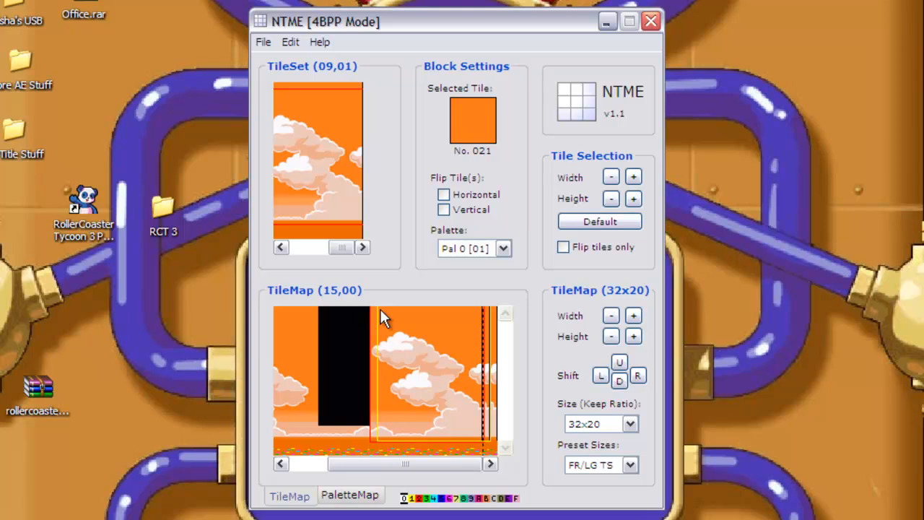
key(Right)
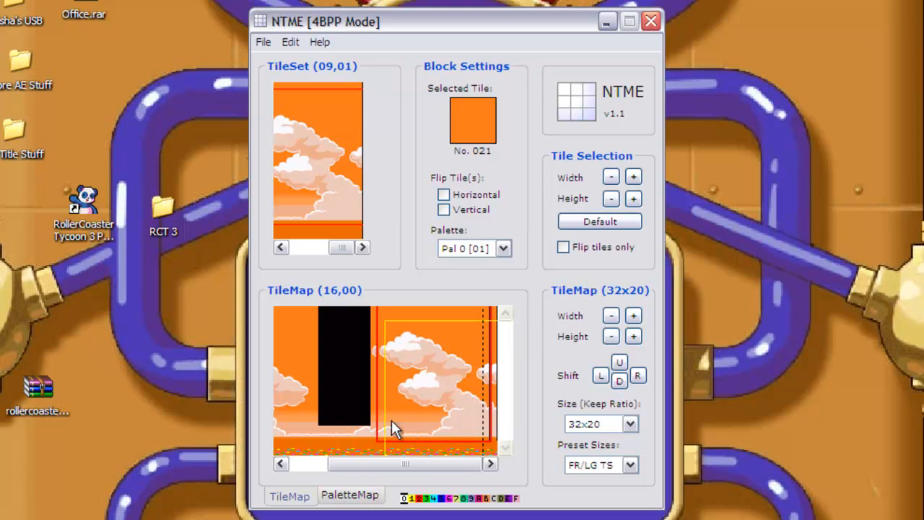
Reset the tile selection to a single tile and place the pale tile from tileset 07,017 at tilemap 10,16
drag(343, 248, 303, 243)
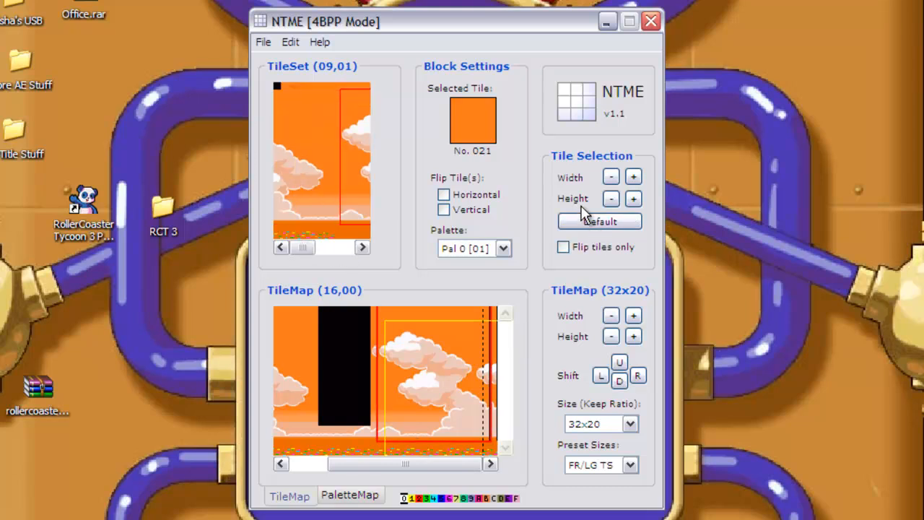
click(610, 177)
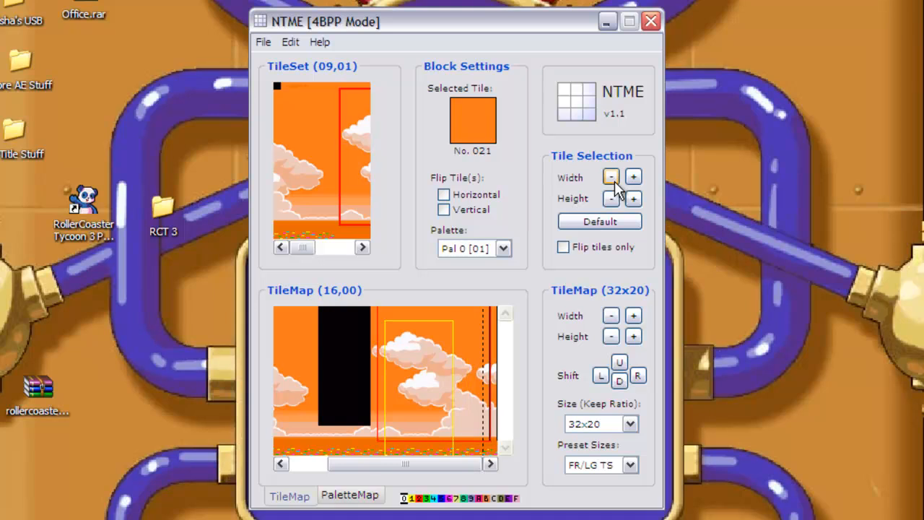
click(311, 141)
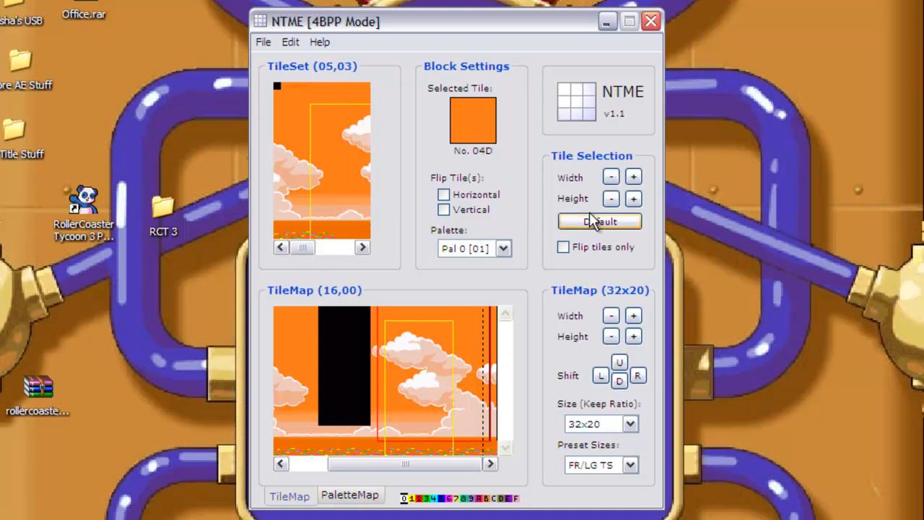
click(314, 214)
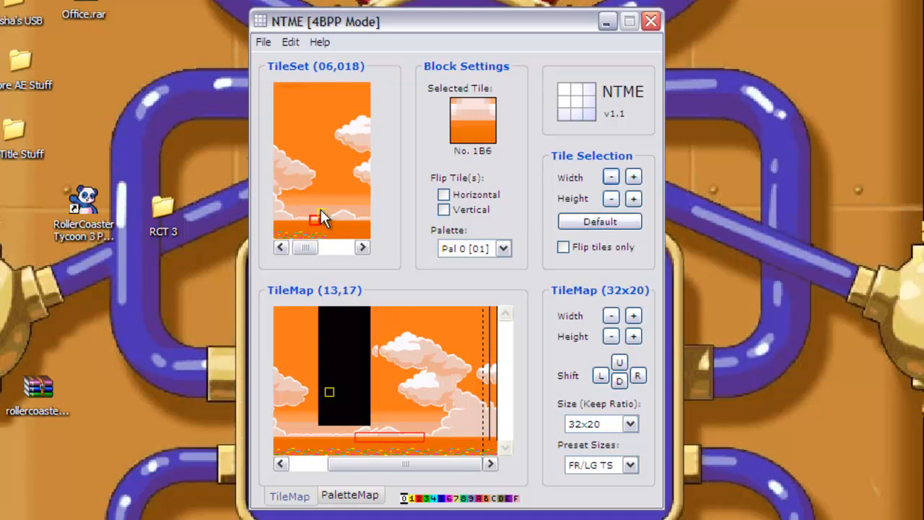
click(320, 209)
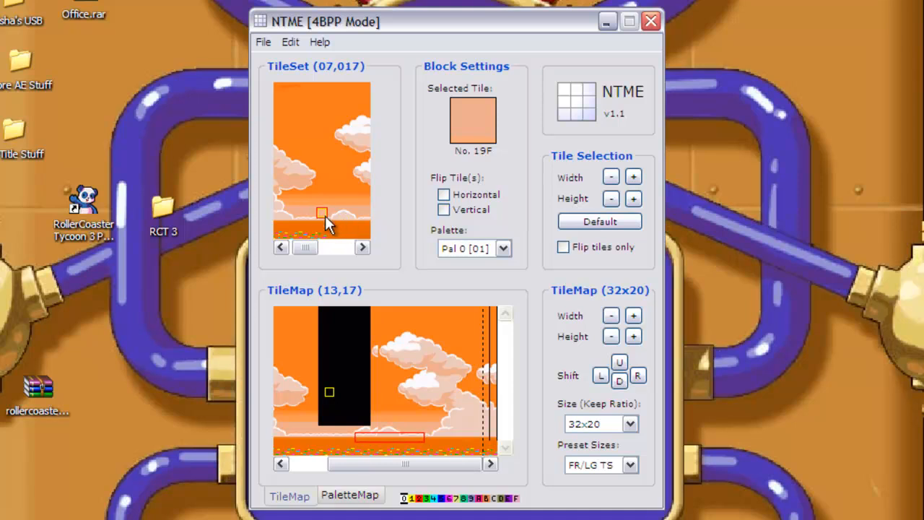
click(280, 247)
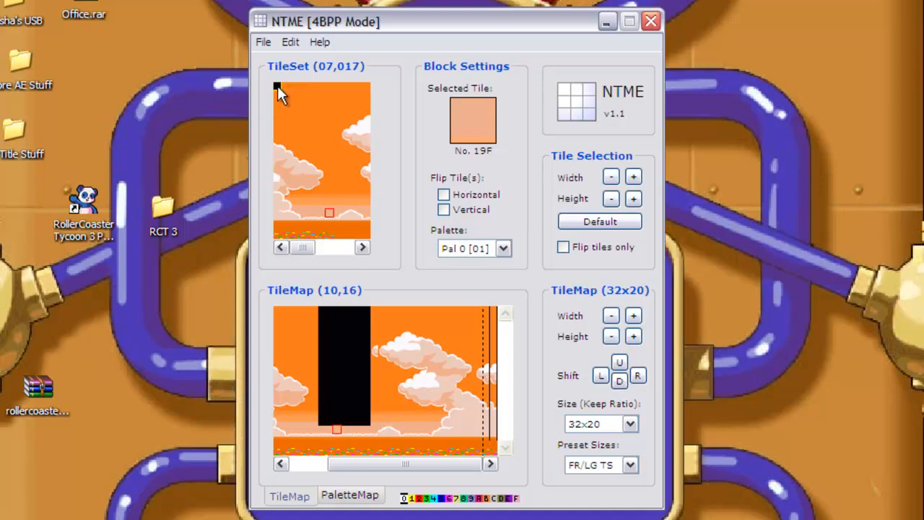
Fill the black gap's row 15 on the tilemap with the gradient tile from tileset 05,016
mouse_move(311, 249)
mouse_down()
mouse_move(328, 249)
mouse_move(307, 246)
mouse_up()
click(307, 114)
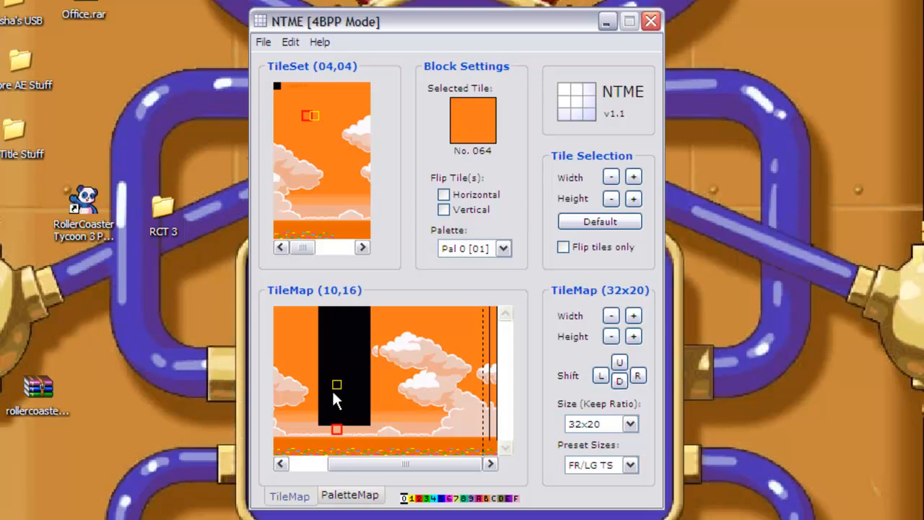
click(318, 204)
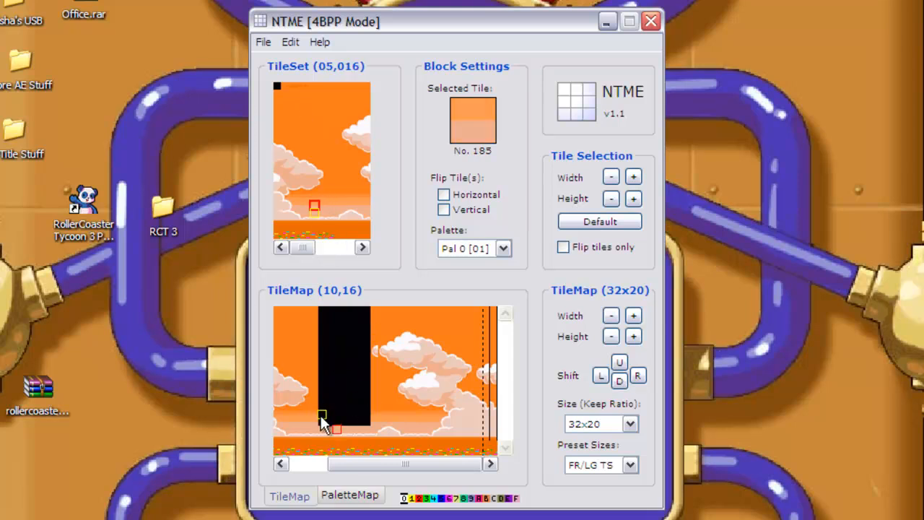
drag(322, 420, 359, 420)
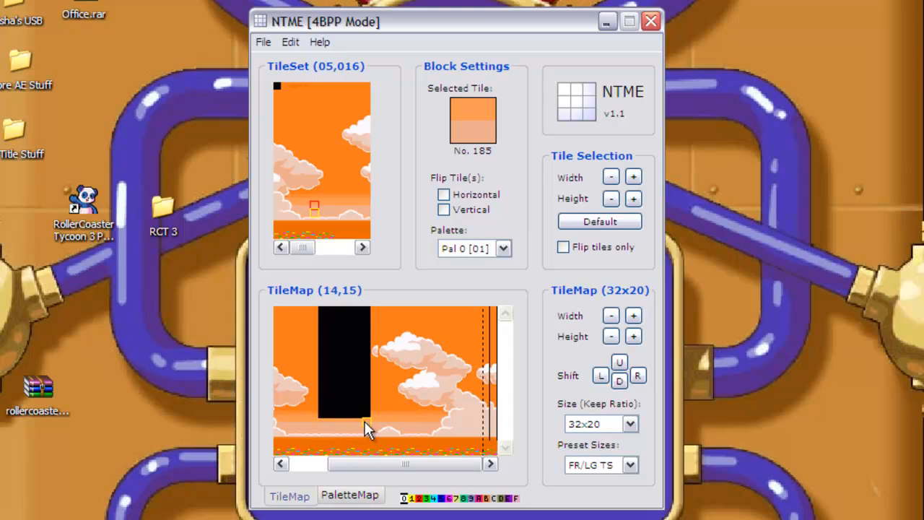
Fill the black gap's row 14 on the tilemap with the lighter orange gradient tile from tileset 05,015
click(314, 198)
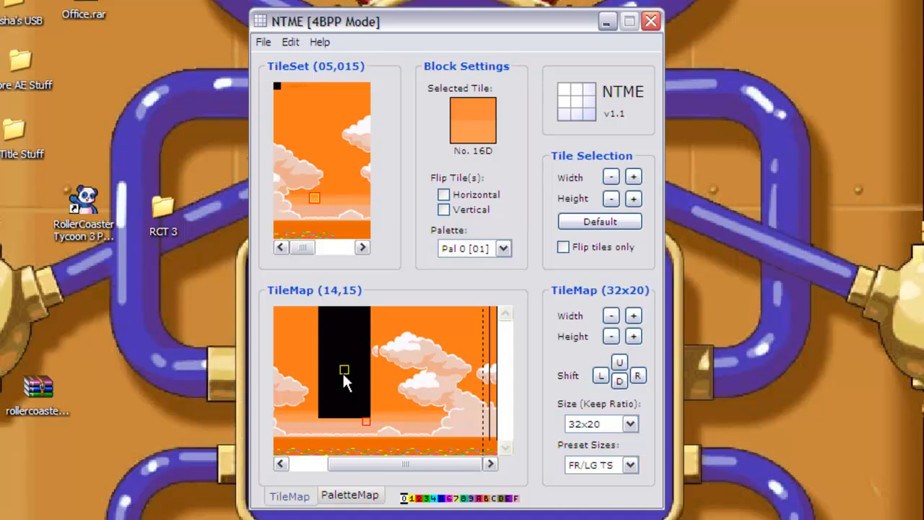
drag(320, 416, 336, 416)
click(366, 413)
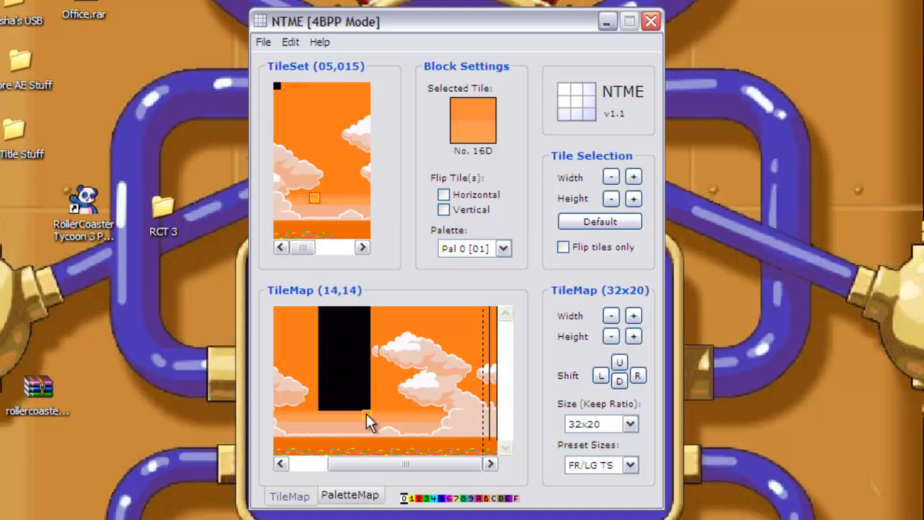
Fill the rest of the black gap with plain orange sky, using tileset tile 08,013 and a 6x4 block from tileset 00,03
click(337, 182)
mouse_move(323, 405)
mouse_down()
mouse_move(371, 403)
mouse_move(328, 406)
mouse_move(324, 396)
mouse_move(371, 393)
mouse_move(360, 402)
mouse_move(325, 396)
mouse_move(363, 394)
mouse_move(353, 385)
mouse_move(365, 384)
mouse_move(322, 376)
mouse_up()
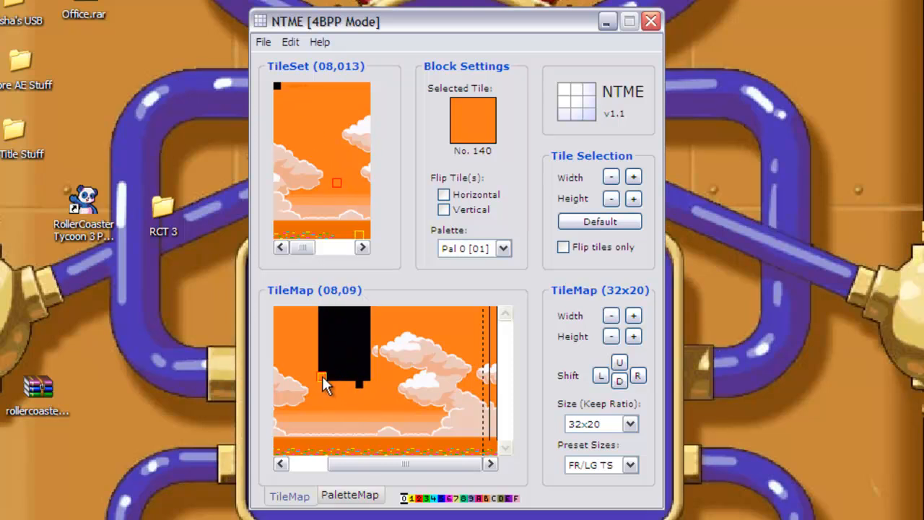
click(279, 107)
click(633, 176)
click(633, 176)
click(633, 176)
click(633, 198)
click(633, 198)
click(327, 368)
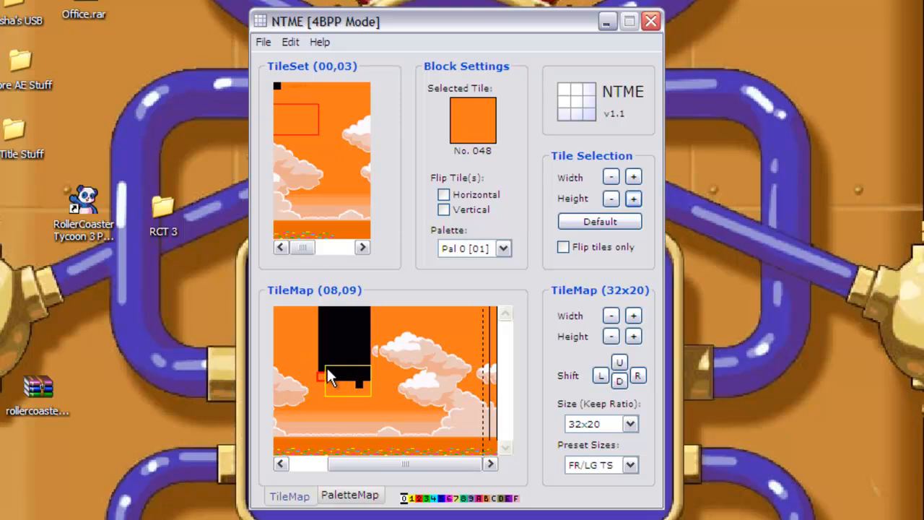
mouse_move(328, 358)
mouse_down()
mouse_move(334, 350)
mouse_move(316, 347)
mouse_move(333, 312)
mouse_move(322, 308)
mouse_up()
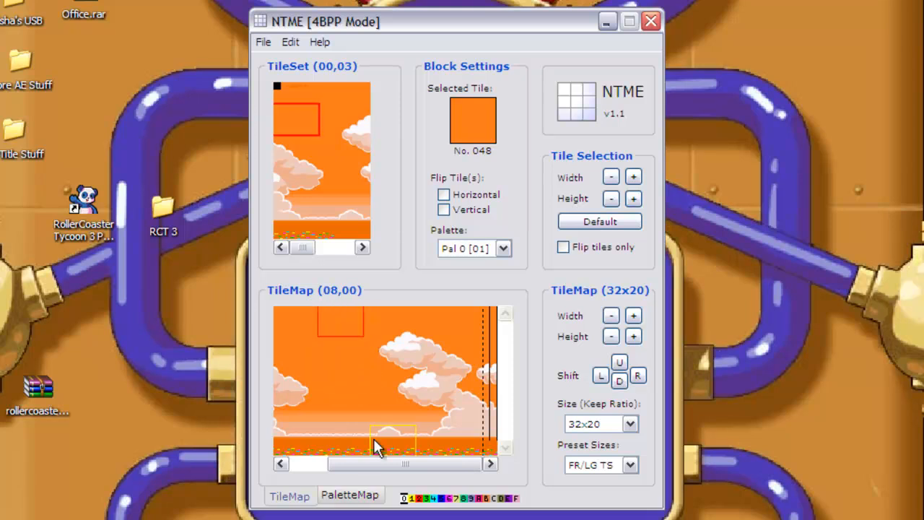
Scatter copies of the faint 5x1 streak block from tileset 01,00 across the open sky, including at tilemap 01,01, 14,01, 08,12 and 05,07
drag(367, 464, 300, 471)
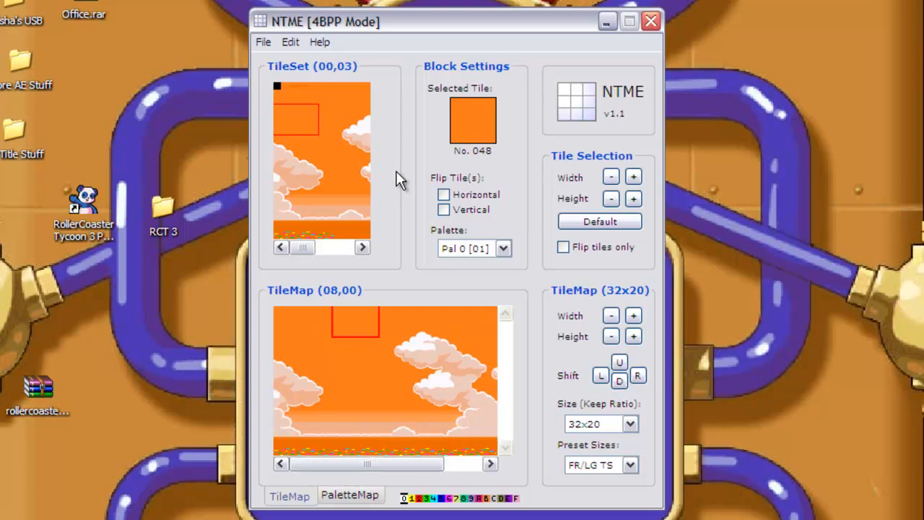
click(288, 86)
click(613, 200)
click(612, 199)
click(610, 178)
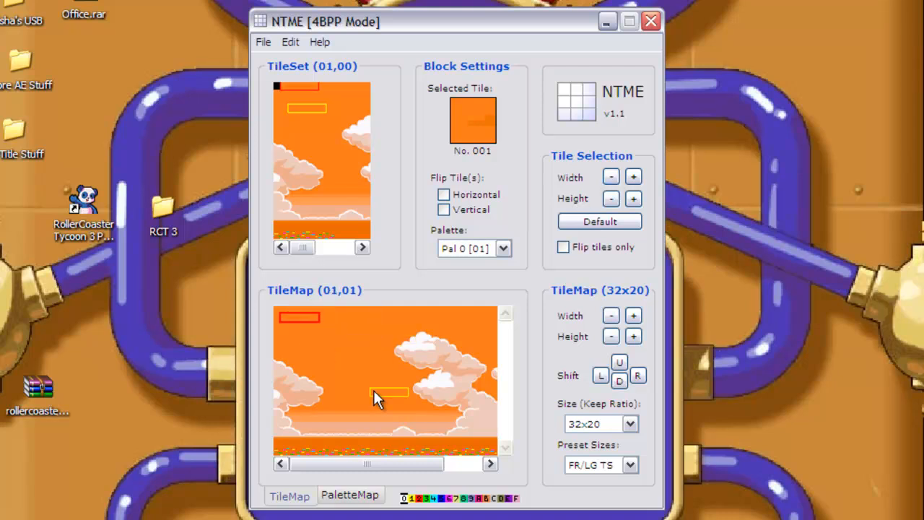
click(458, 330)
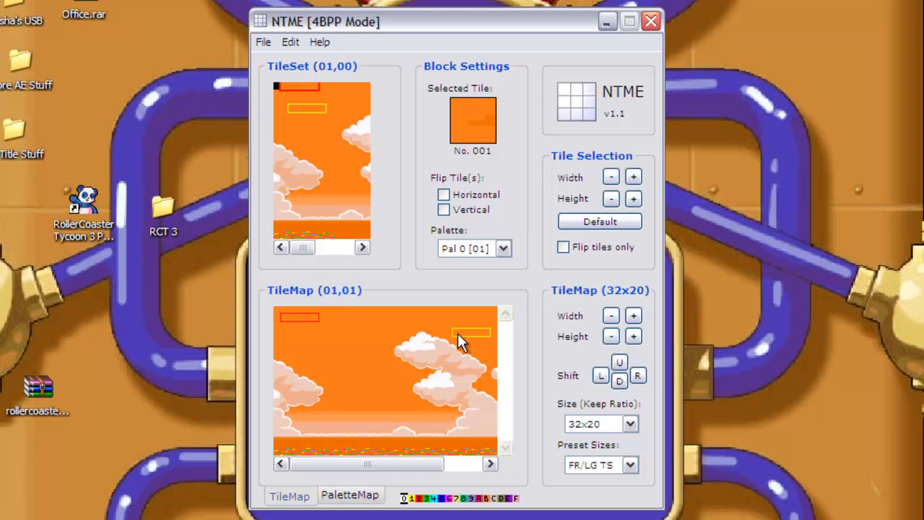
click(379, 318)
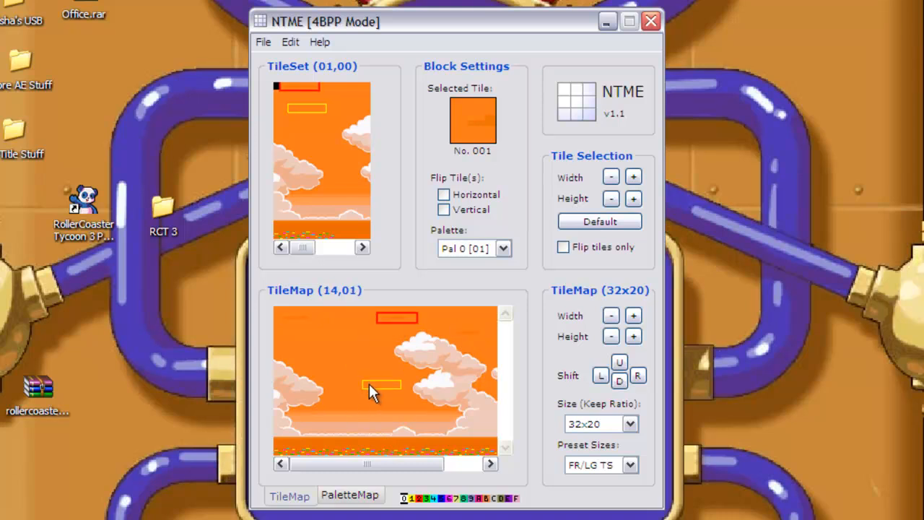
click(371, 377)
click(336, 339)
click(334, 399)
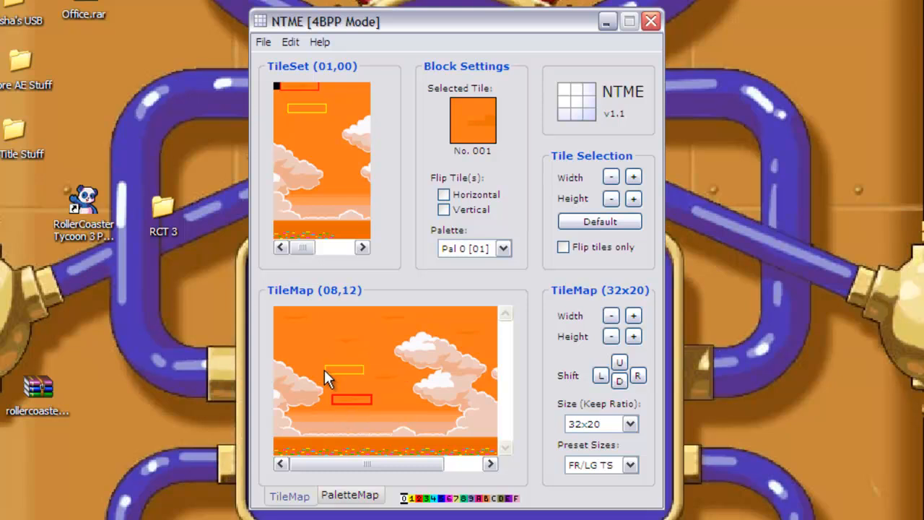
click(317, 361)
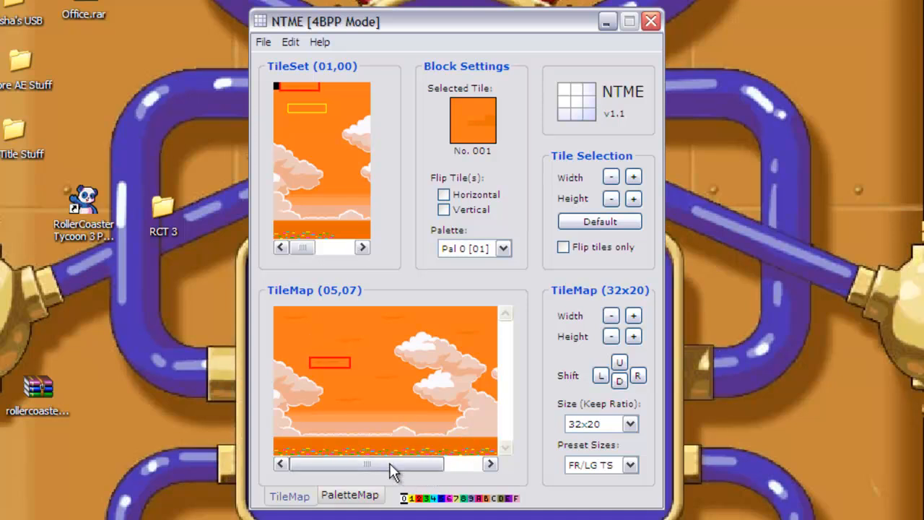
Assign palette E to every cell of the palette map, including the last columns 30 and 31
drag(390, 470, 366, 460)
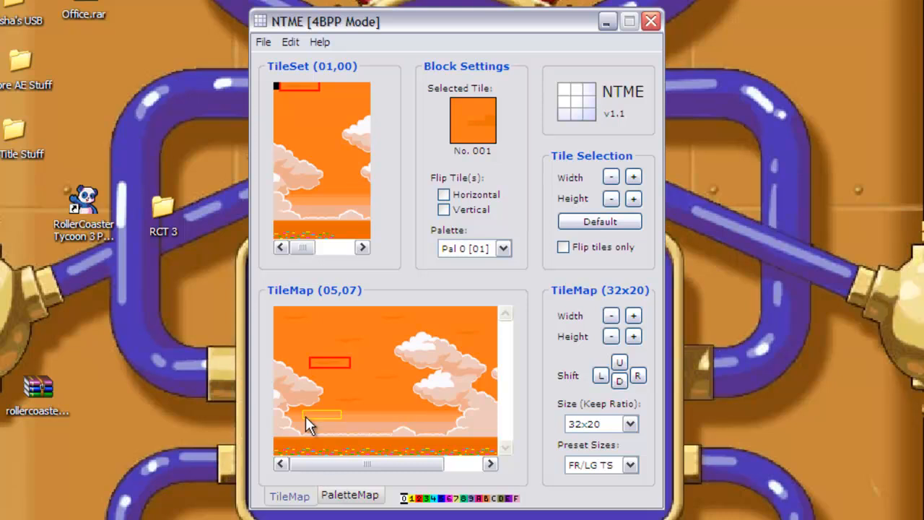
click(455, 463)
drag(456, 464, 283, 486)
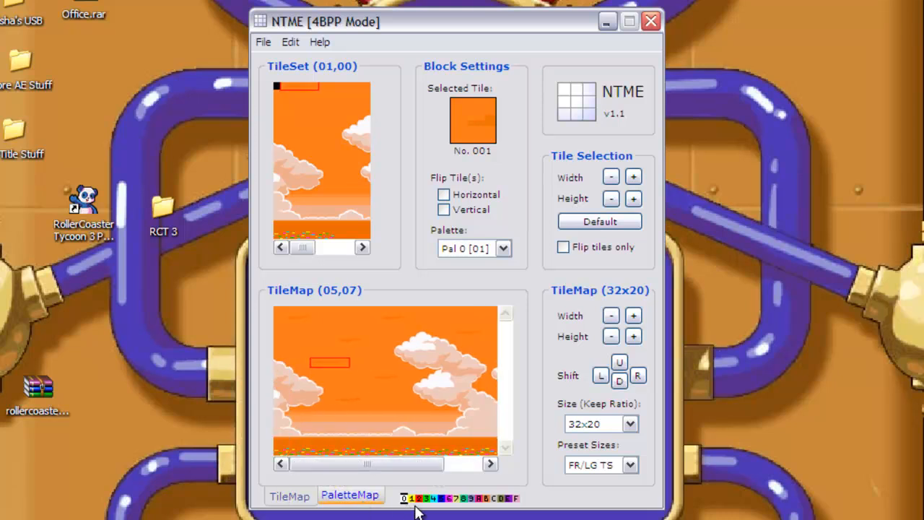
click(509, 499)
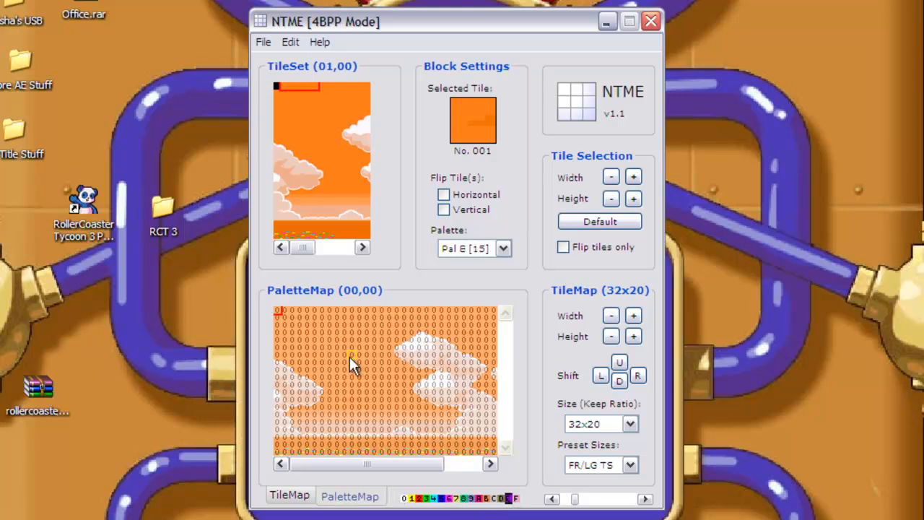
mouse_move(277, 310)
mouse_down()
mouse_move(350, 310)
mouse_move(280, 308)
mouse_move(287, 323)
mouse_move(314, 314)
mouse_move(312, 336)
mouse_move(329, 326)
mouse_move(288, 354)
mouse_move(287, 382)
mouse_move(343, 351)
mouse_move(378, 354)
mouse_move(350, 359)
mouse_move(331, 340)
mouse_move(290, 393)
mouse_move(368, 357)
mouse_move(303, 415)
mouse_move(410, 354)
mouse_move(316, 429)
mouse_move(464, 342)
mouse_move(348, 442)
mouse_move(438, 396)
mouse_move(457, 402)
mouse_move(441, 430)
mouse_move(494, 443)
mouse_move(481, 454)
mouse_move(491, 449)
mouse_move(280, 449)
mouse_move(275, 442)
mouse_move(494, 443)
mouse_move(460, 433)
mouse_move(278, 433)
mouse_move(477, 422)
mouse_up()
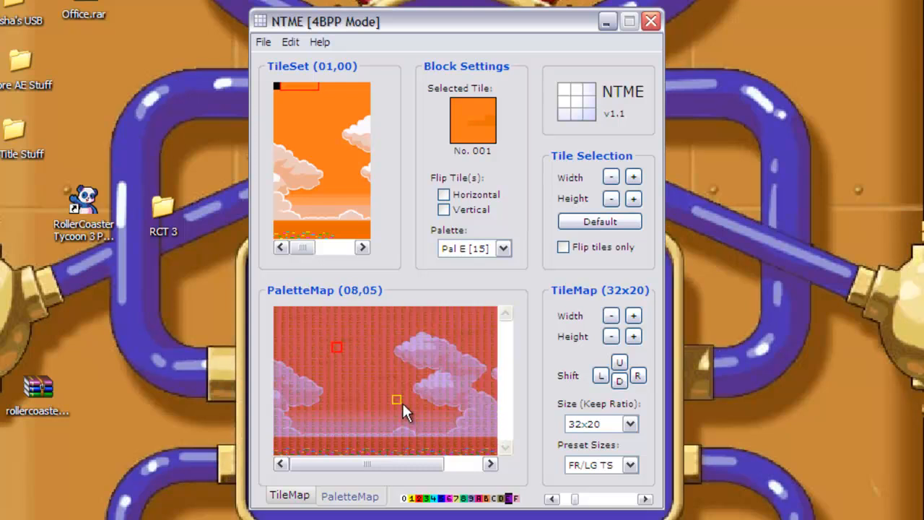
drag(410, 462, 487, 459)
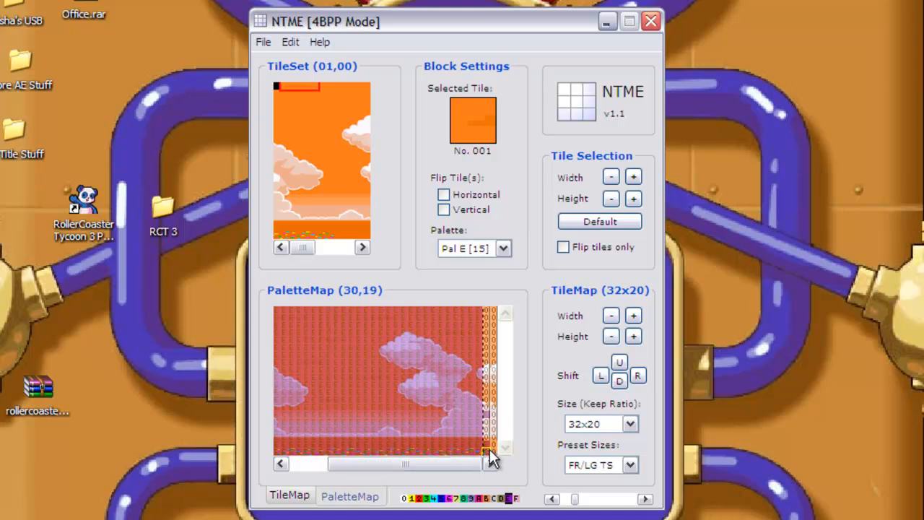
drag(492, 421, 490, 312)
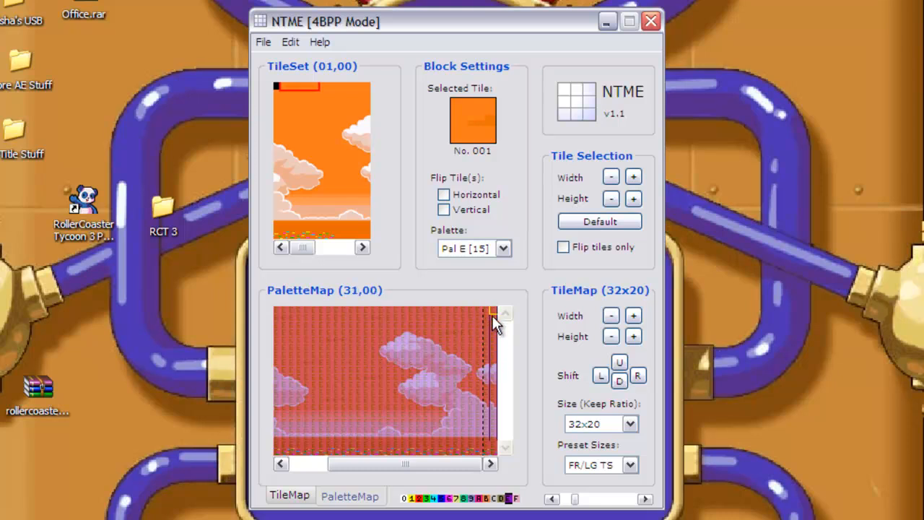
drag(457, 463, 367, 469)
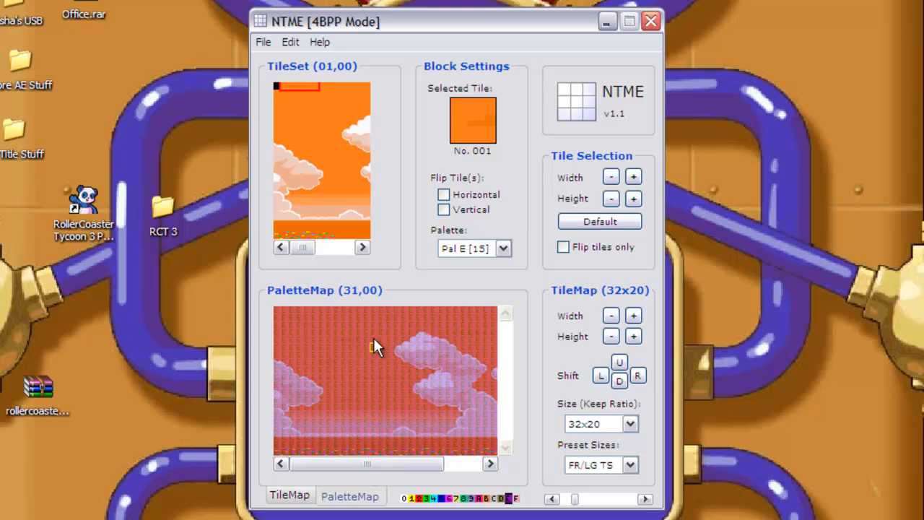
Save the tilemap as a RAW file named Raw File in the Third Test folder and close NTME
click(290, 497)
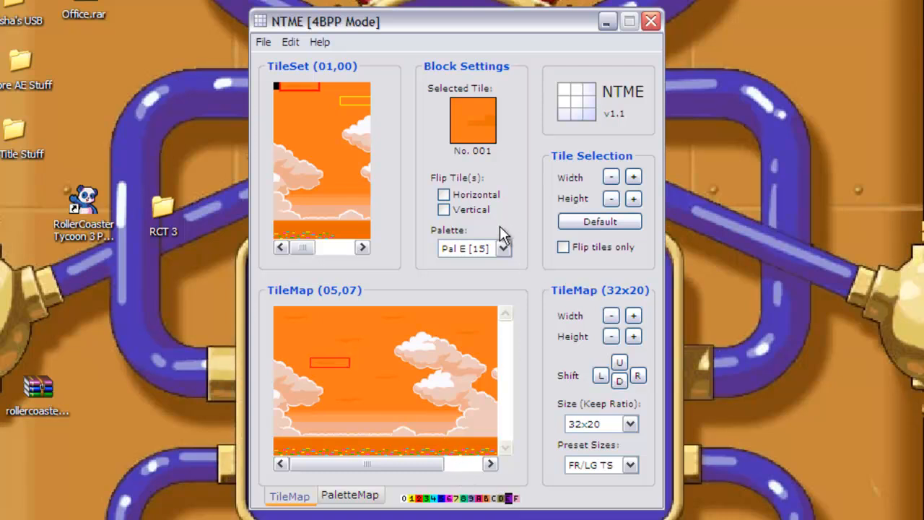
click(264, 43)
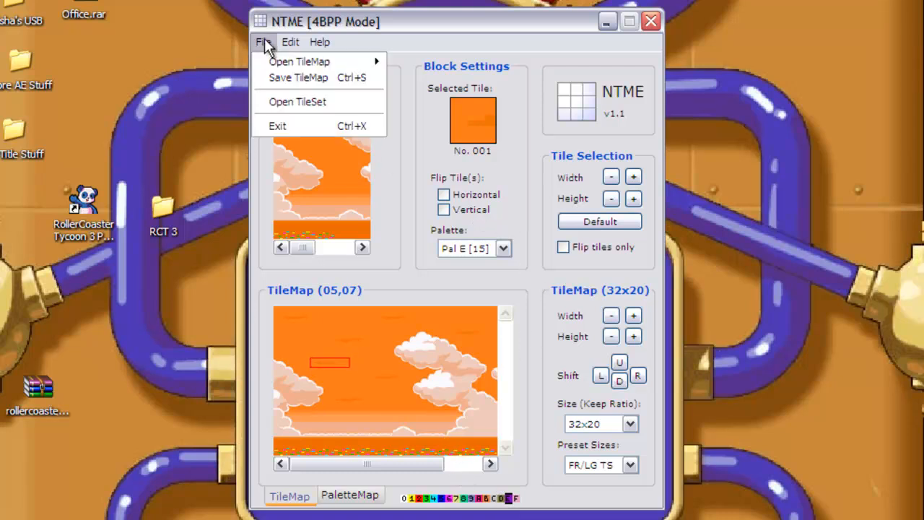
click(278, 78)
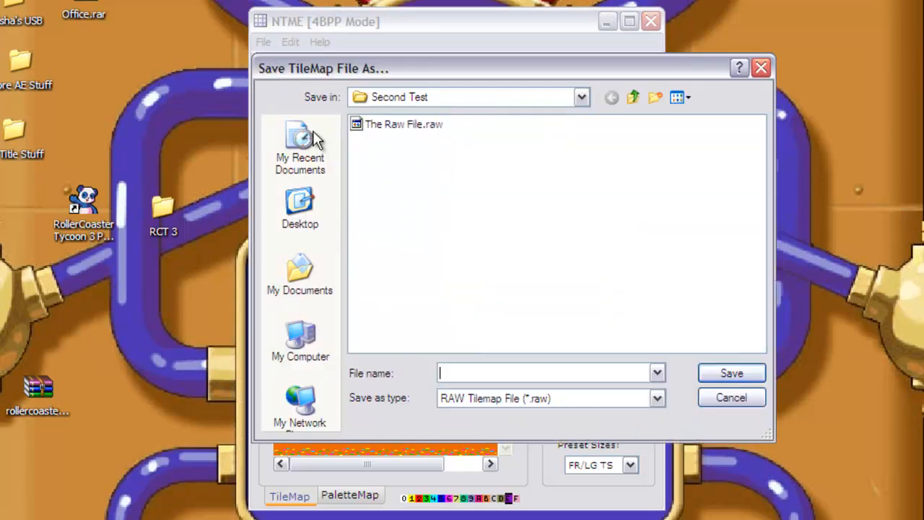
click(632, 97)
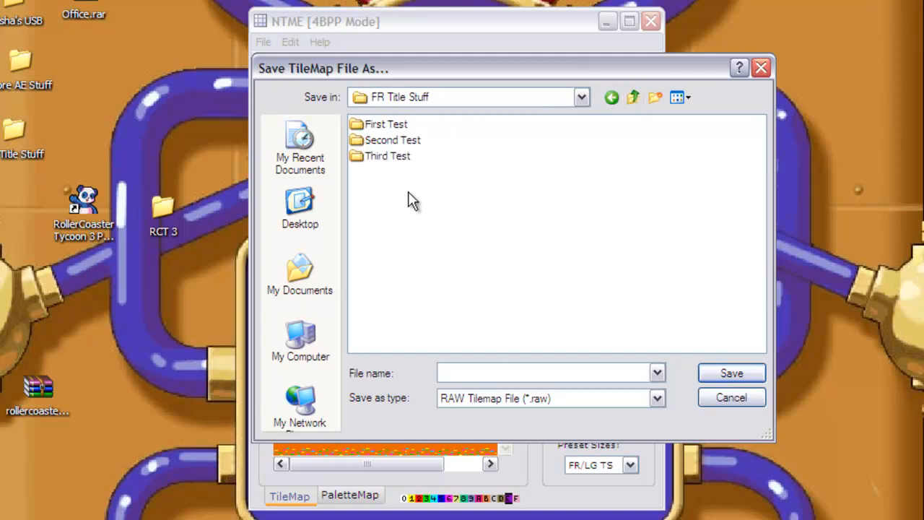
double_click(385, 158)
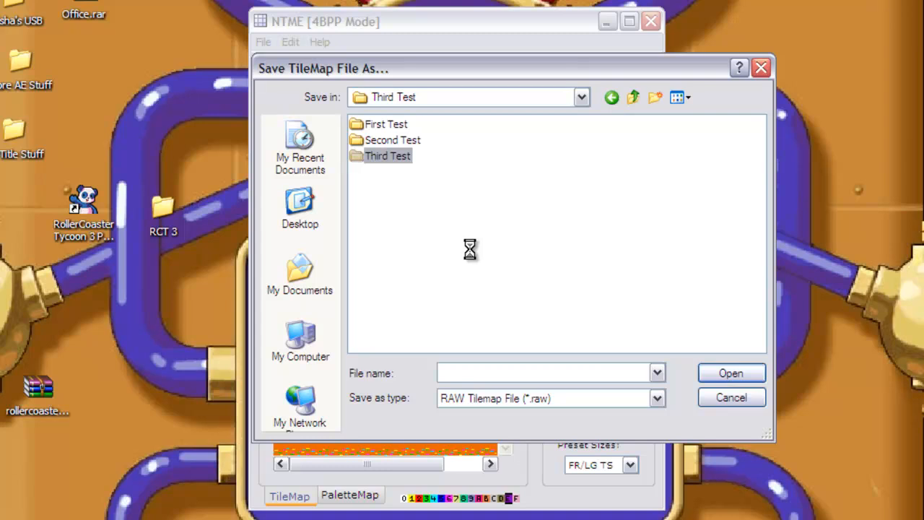
click(487, 375)
text(Raw File)
click(746, 373)
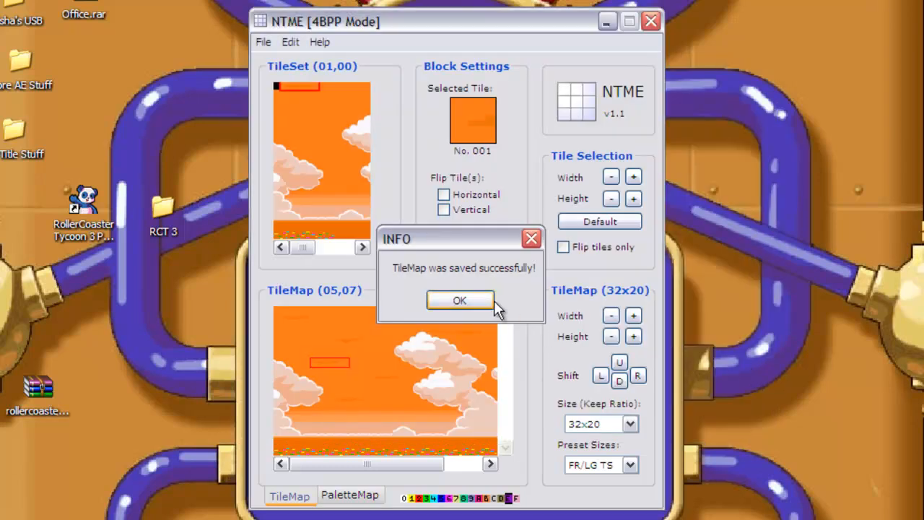
click(466, 300)
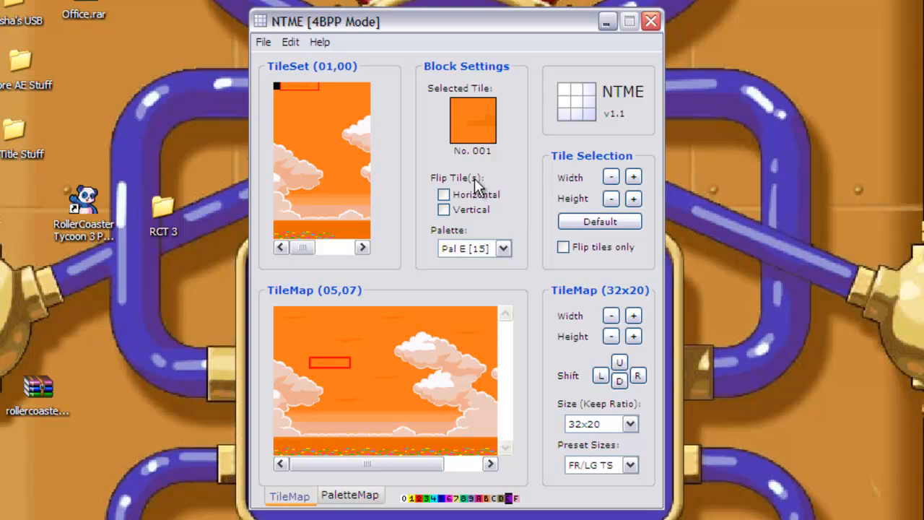
click(650, 22)
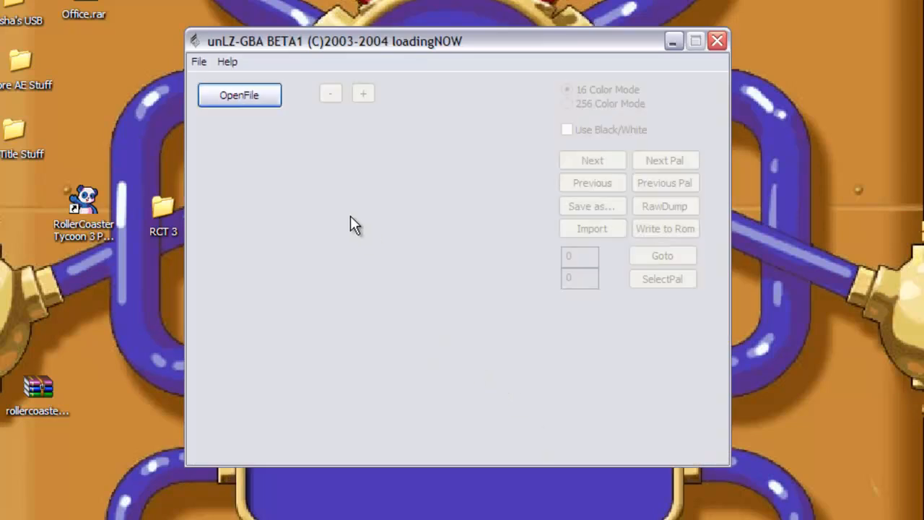
Open Pokemon - Fire Red.GBA from the Third Test folder in unLZ-GBA and let it scan for compressed data
click(254, 101)
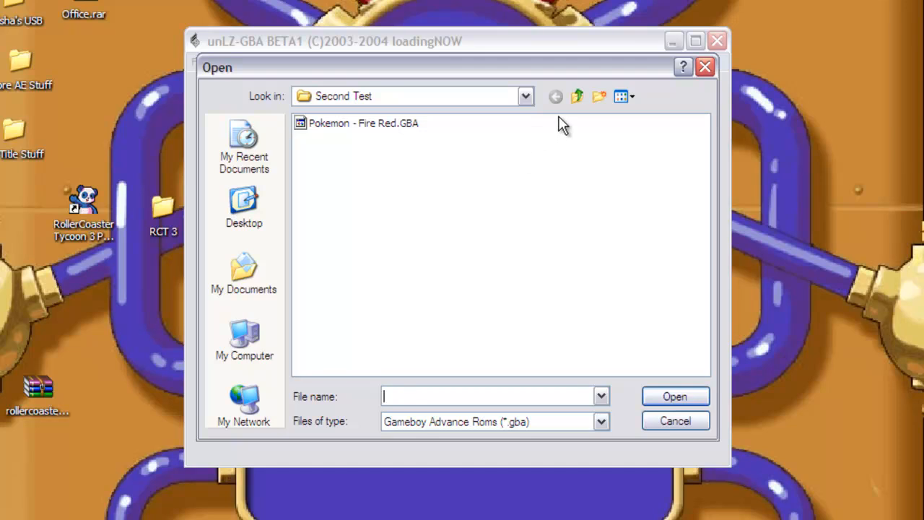
click(577, 97)
double_click(336, 155)
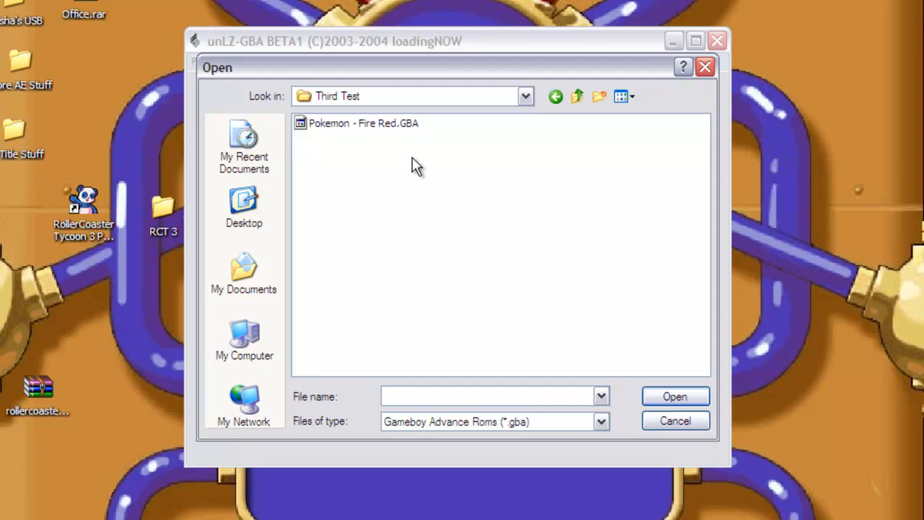
double_click(378, 130)
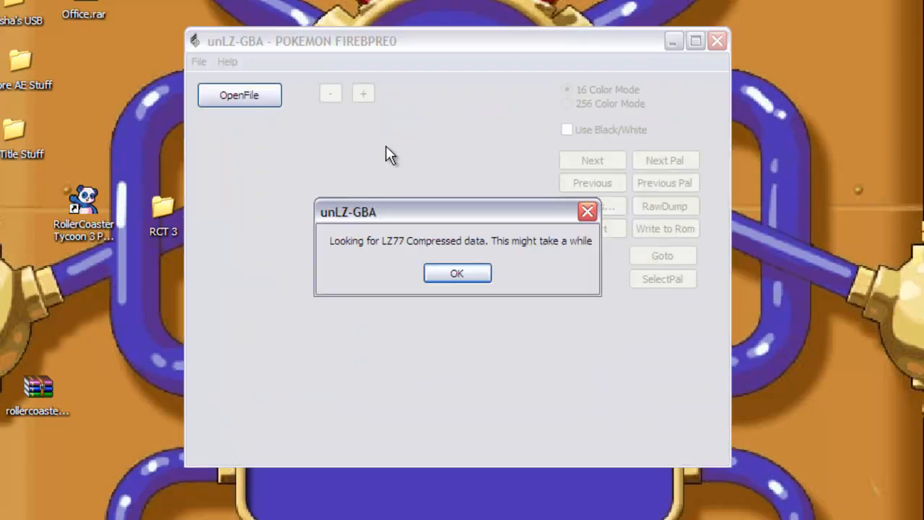
click(457, 274)
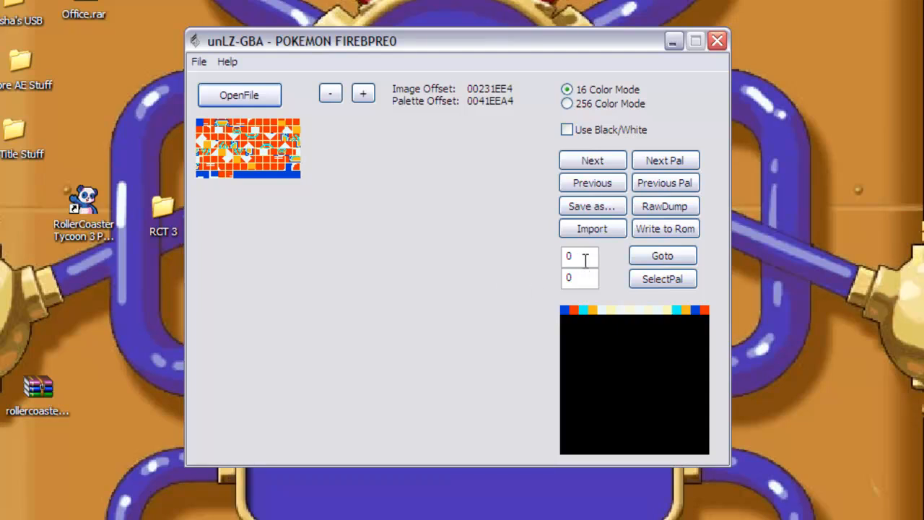
Go to image number 2013 in the loaded ROM
double_click(560, 256)
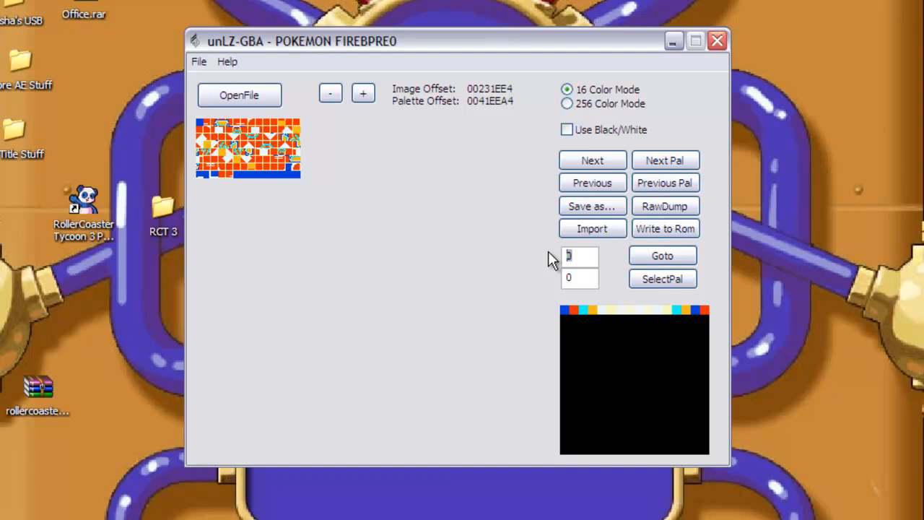
text(2013)
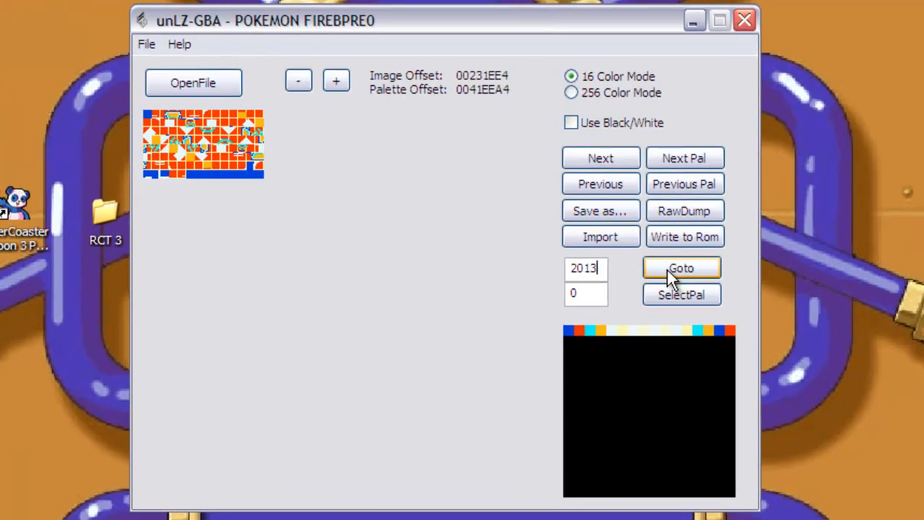
click(667, 270)
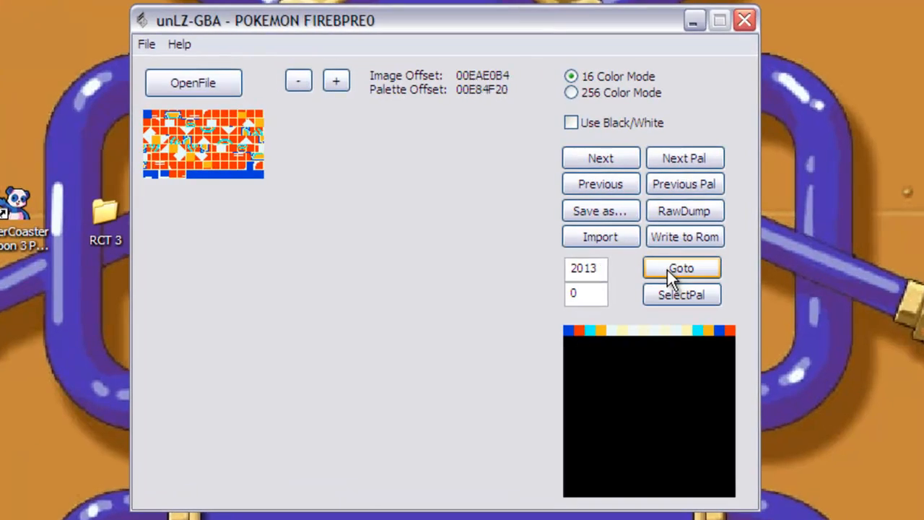
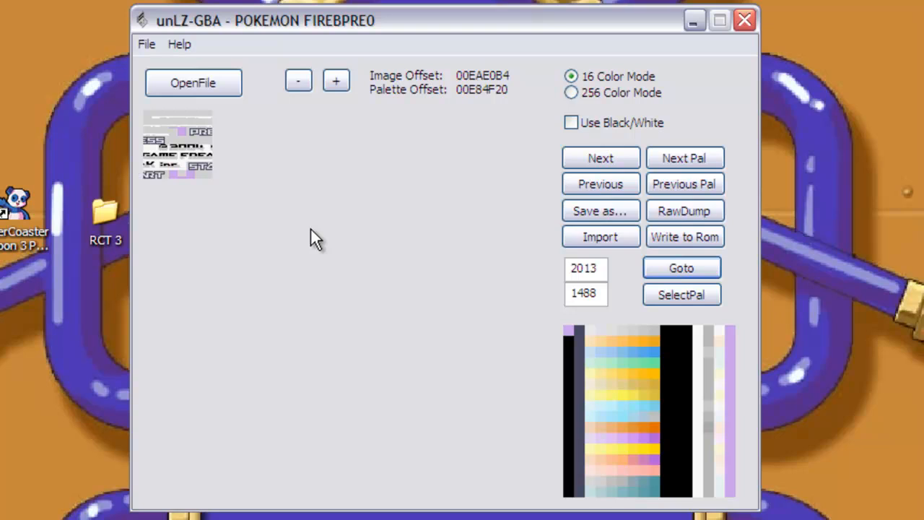
Import Red Back Irfan 1.PNG from the Third Test folder in place of the current image
click(582, 245)
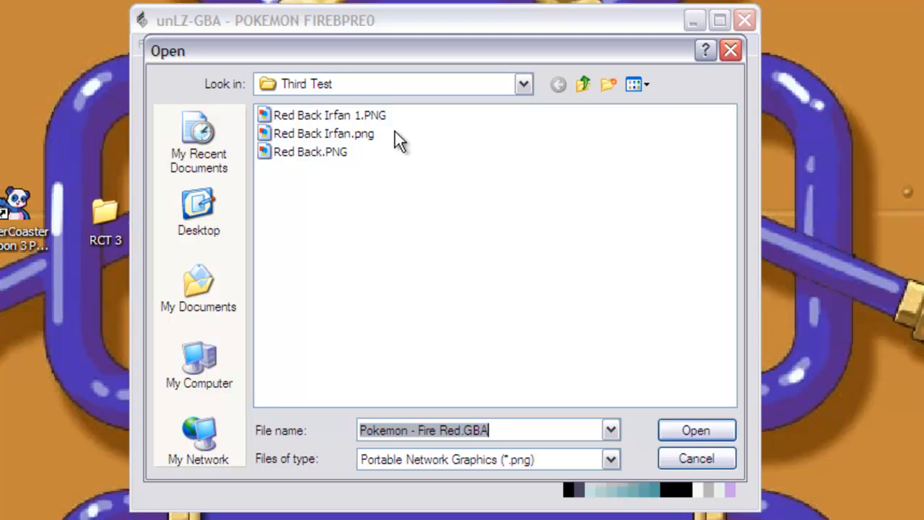
click(373, 117)
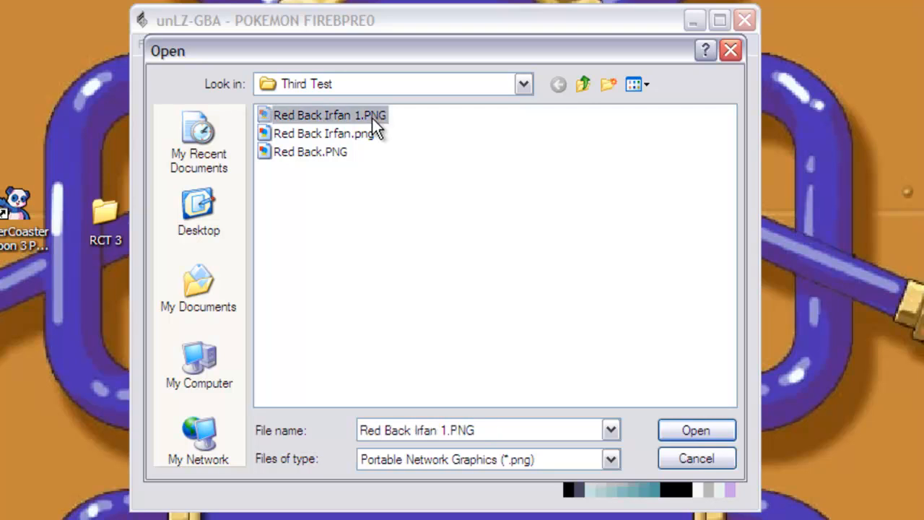
double_click(372, 118)
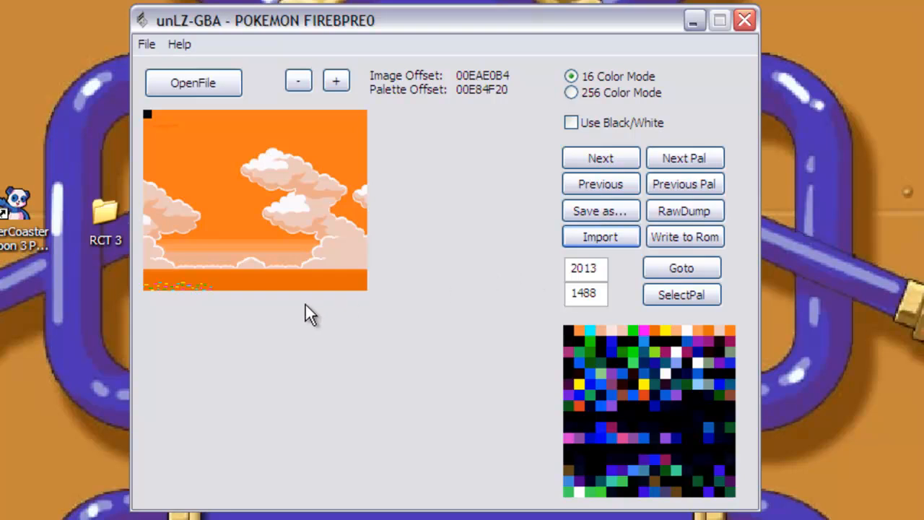
Try to write the imported image to the ROM at its original offset to check its compressed size
click(697, 241)
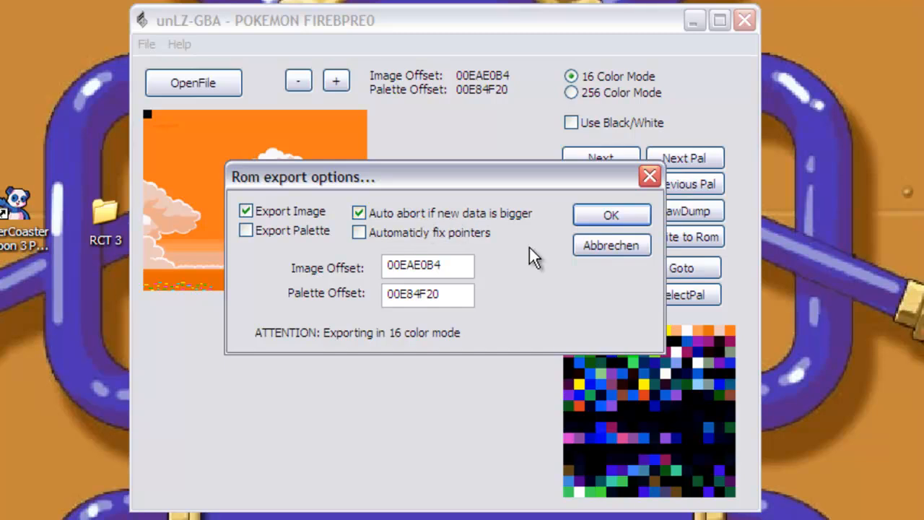
click(575, 226)
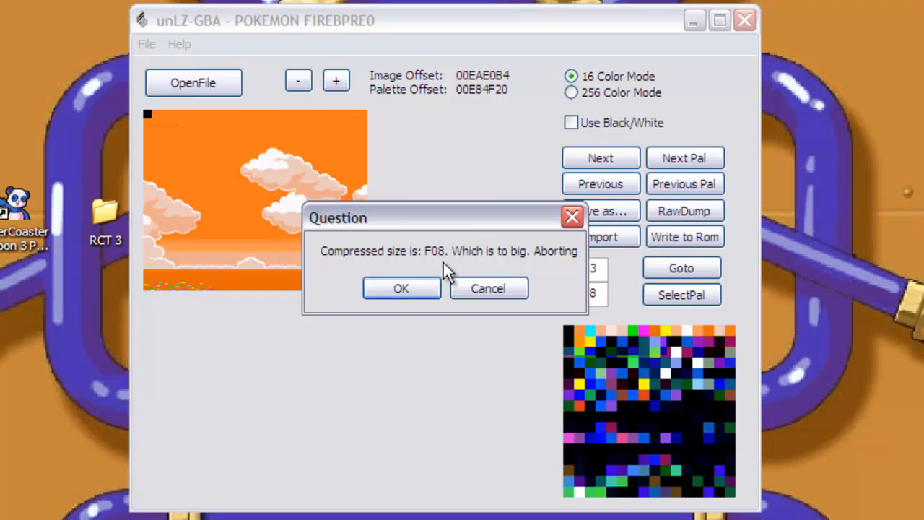
click(410, 286)
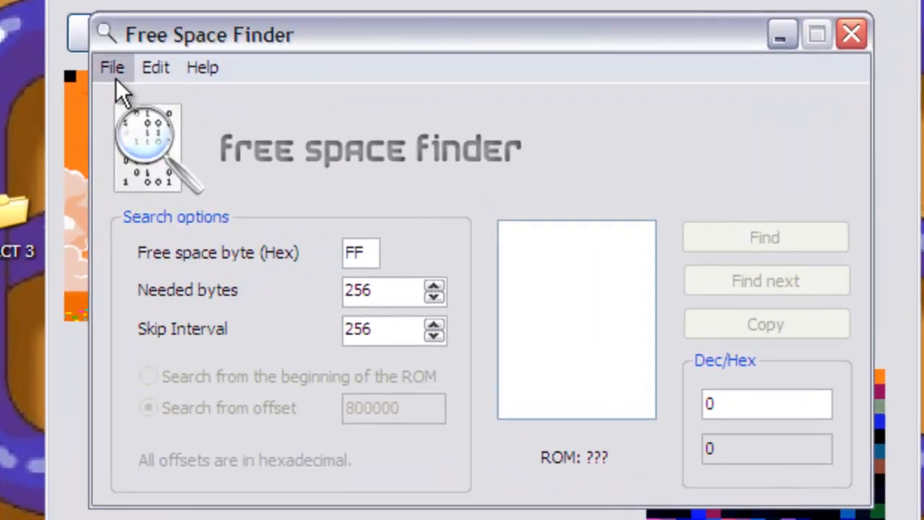
Load Pokemon - Fire Red.GBA from the Third Test folder in Free Space Finder
click(162, 104)
click(117, 101)
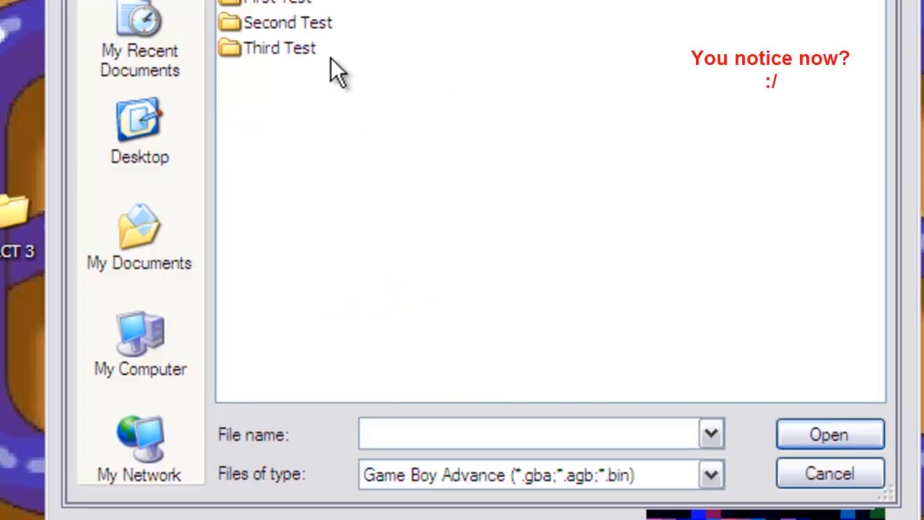
double_click(297, 47)
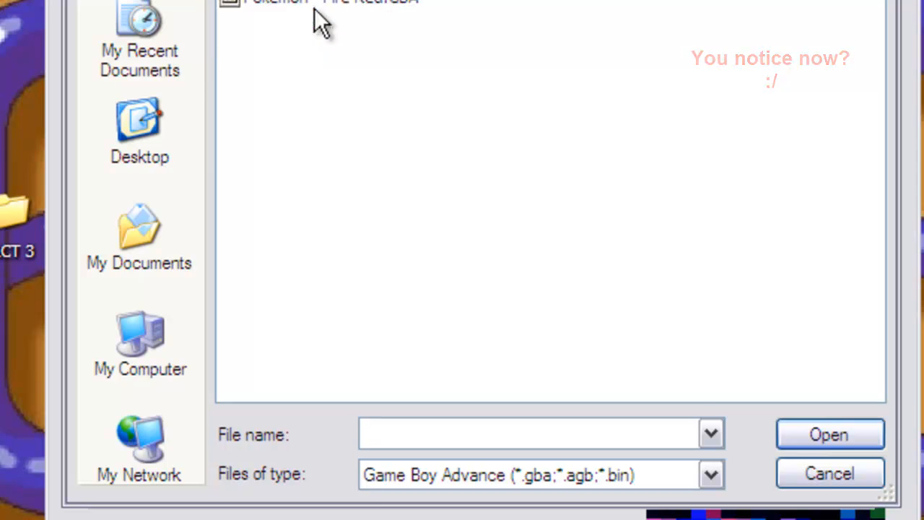
double_click(298, 2)
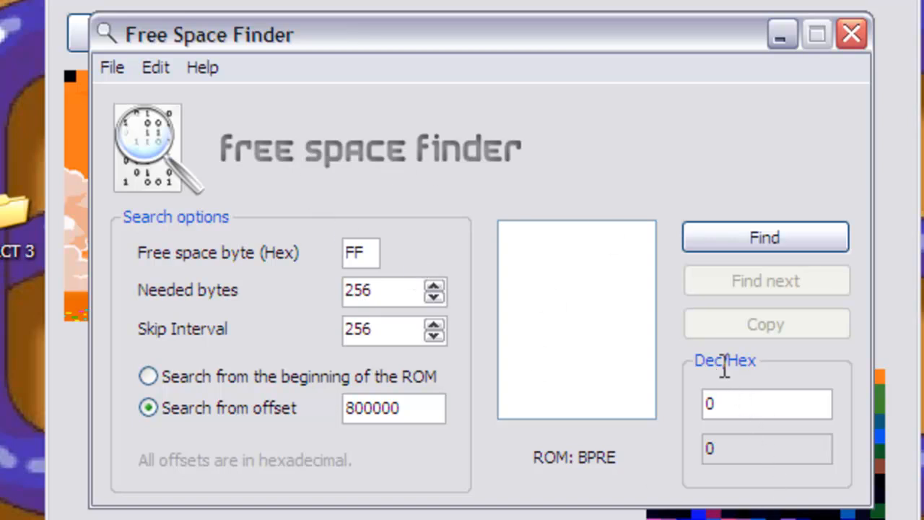
Convert the hexadecimal size F08 to decimal and set the needed bytes to 3848
drag(724, 444, 697, 430)
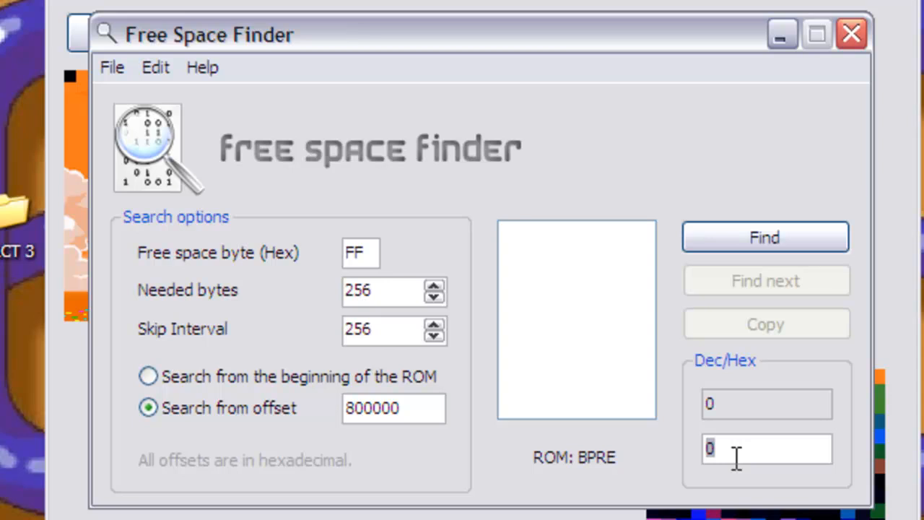
text(F08)
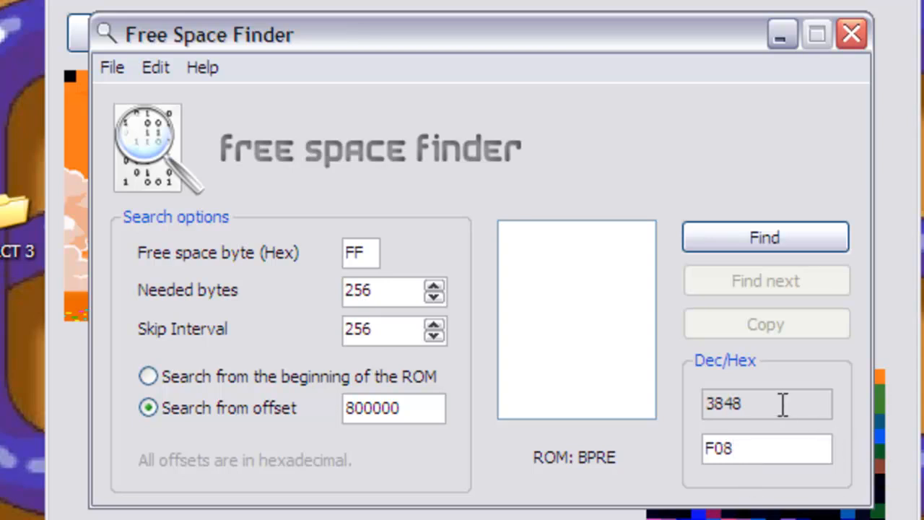
drag(778, 404, 705, 402)
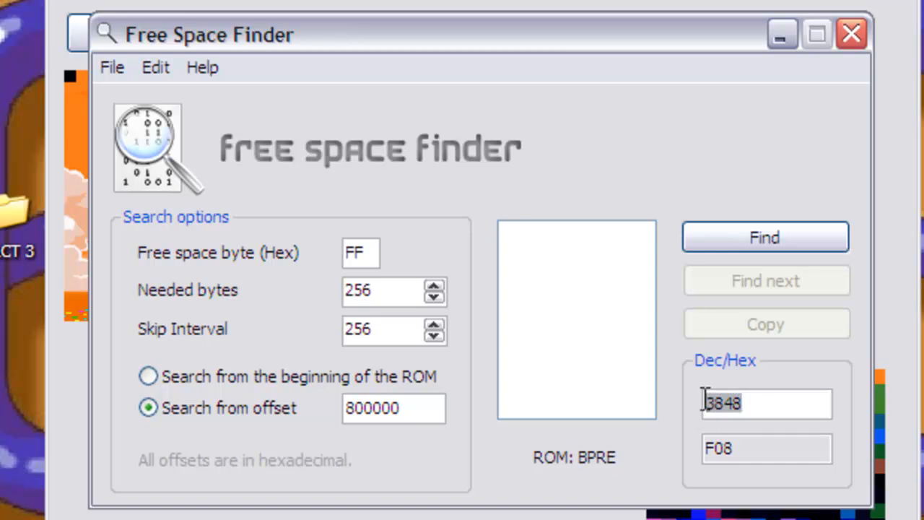
drag(386, 287, 311, 285)
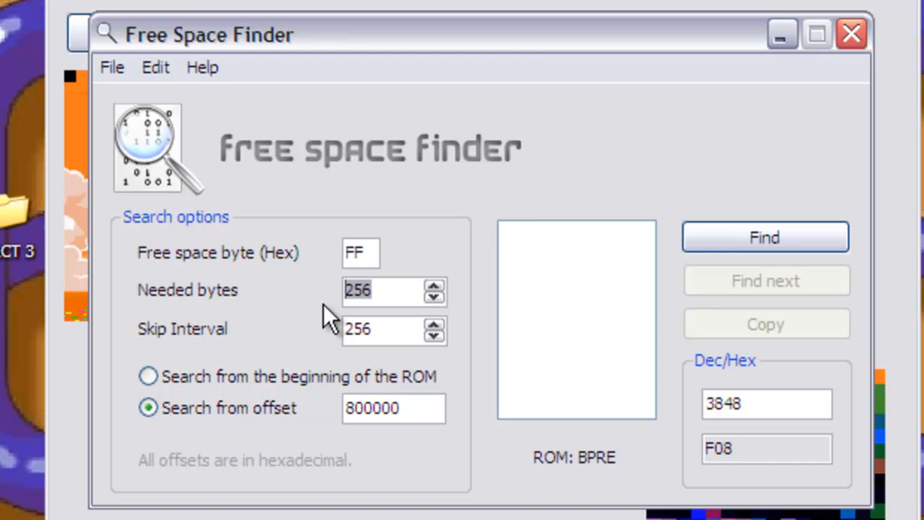
text(3848)
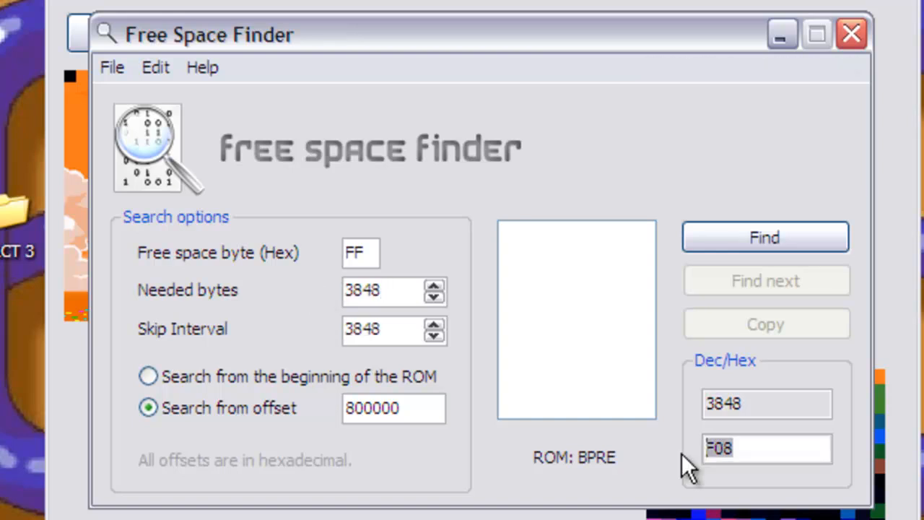
drag(681, 453, 808, 451)
drag(773, 413, 704, 414)
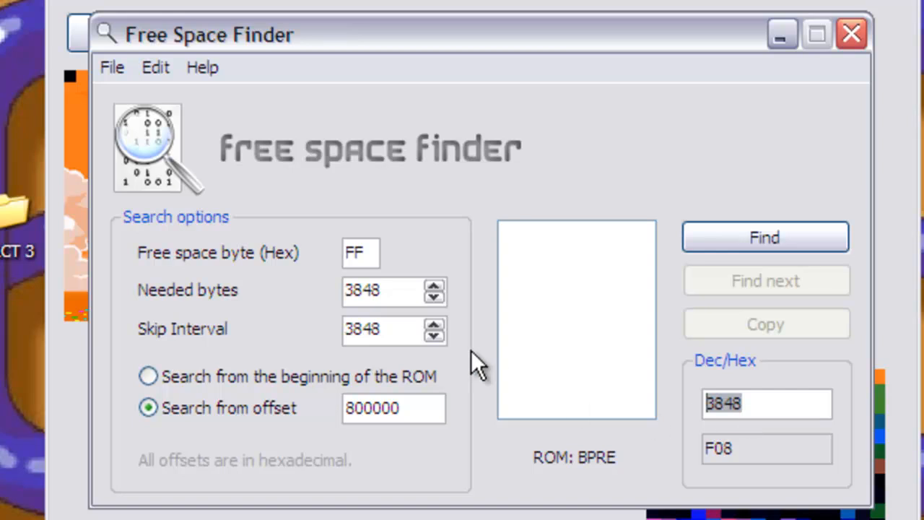
Search for 3848 bytes of free space from the beginning of the ROM and copy the found offset
click(212, 373)
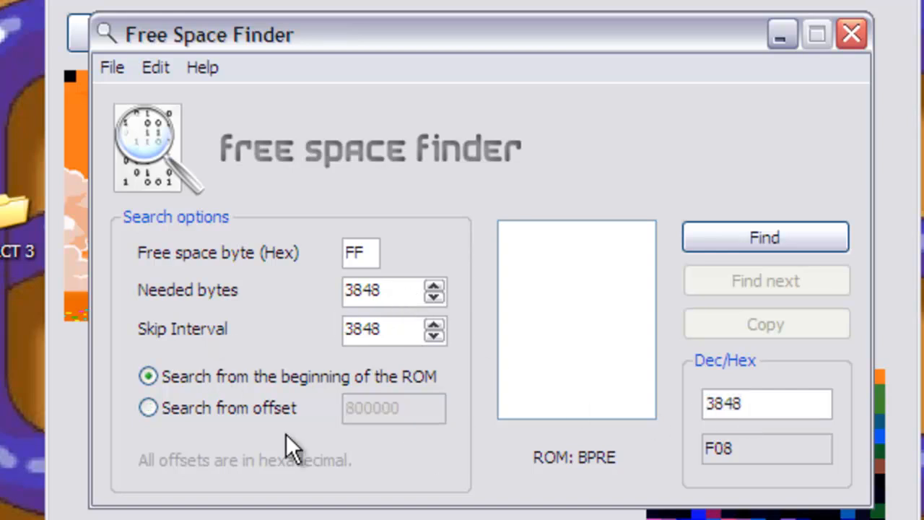
click(718, 242)
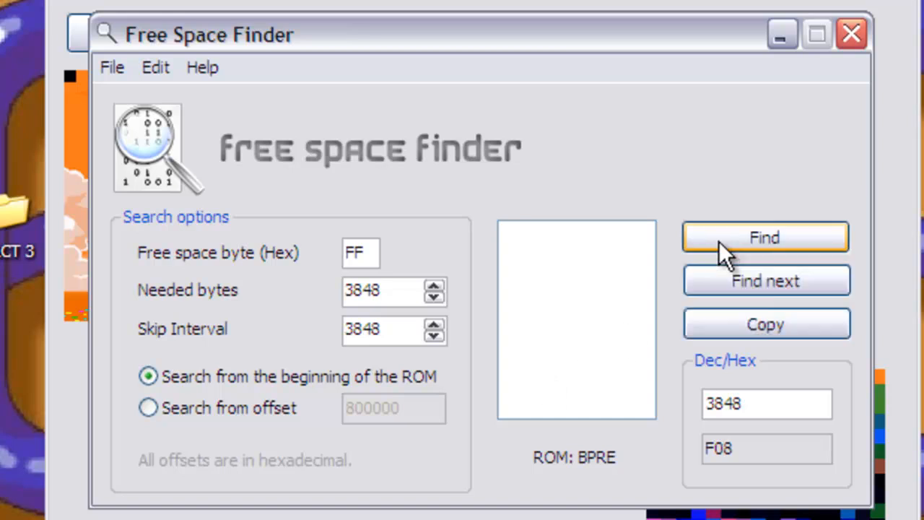
click(723, 334)
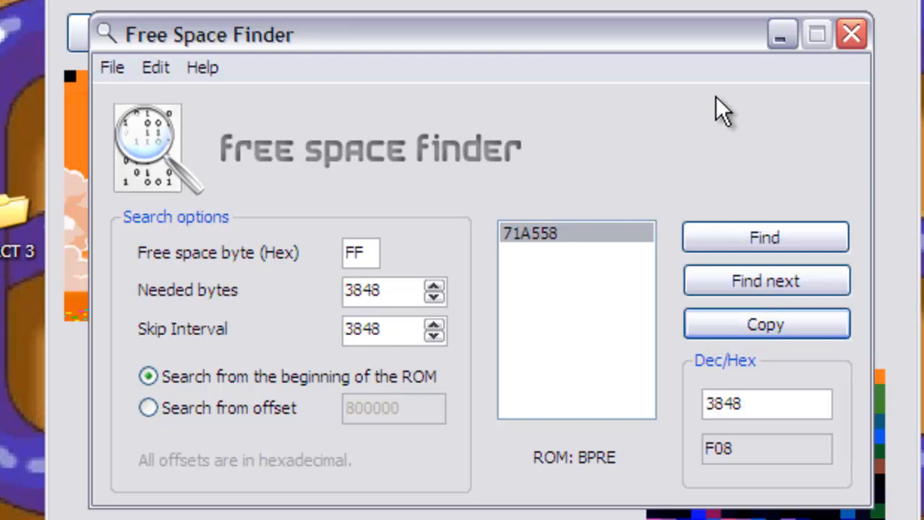
Switch back to unLZ-GBA and write the image to the ROM at image offset 71A558 with automatic pointer fixing enabled
click(785, 36)
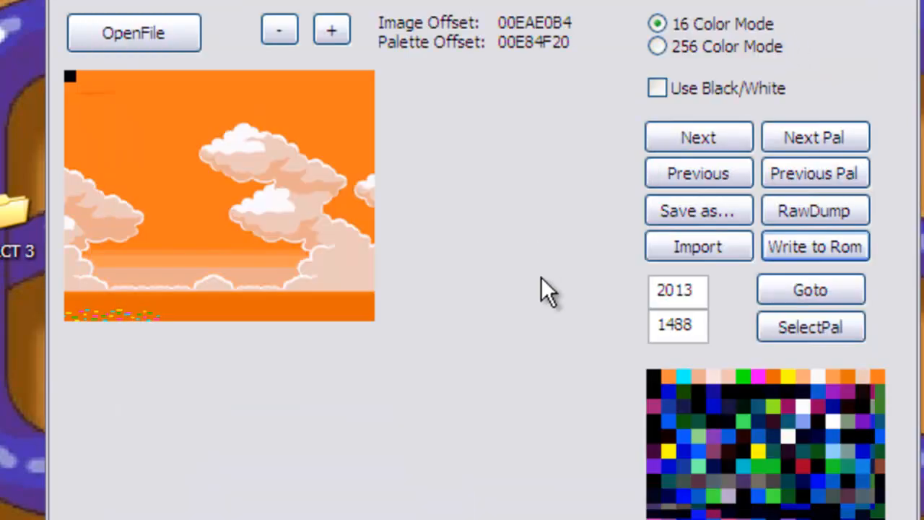
click(817, 256)
drag(498, 284, 421, 289)
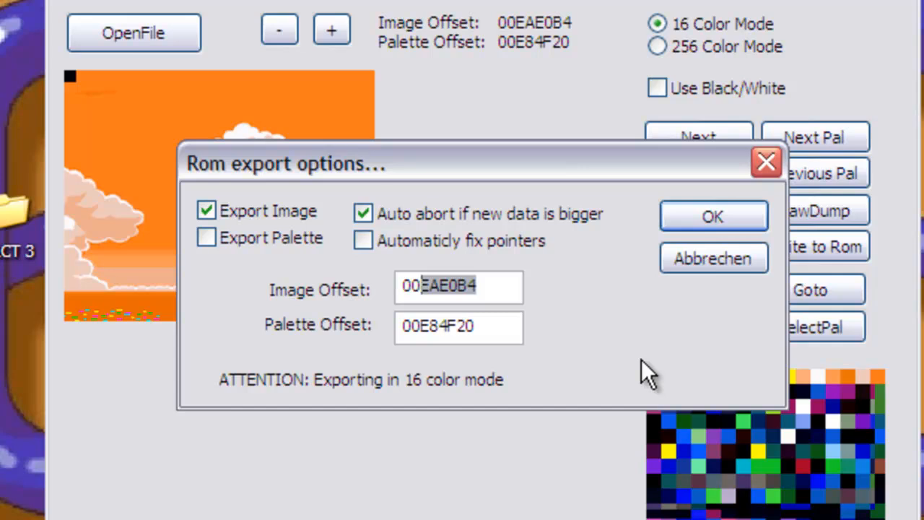
key(ctrl+v)
click(363, 241)
click(710, 226)
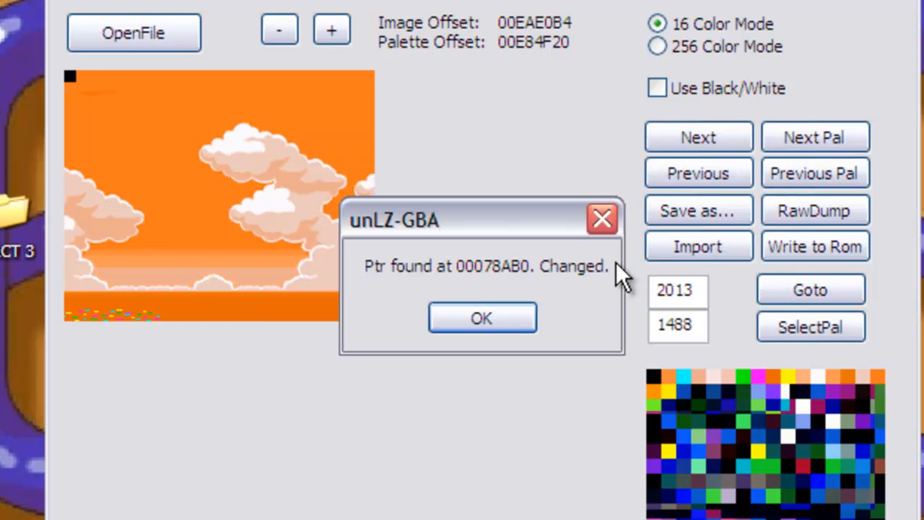
click(528, 314)
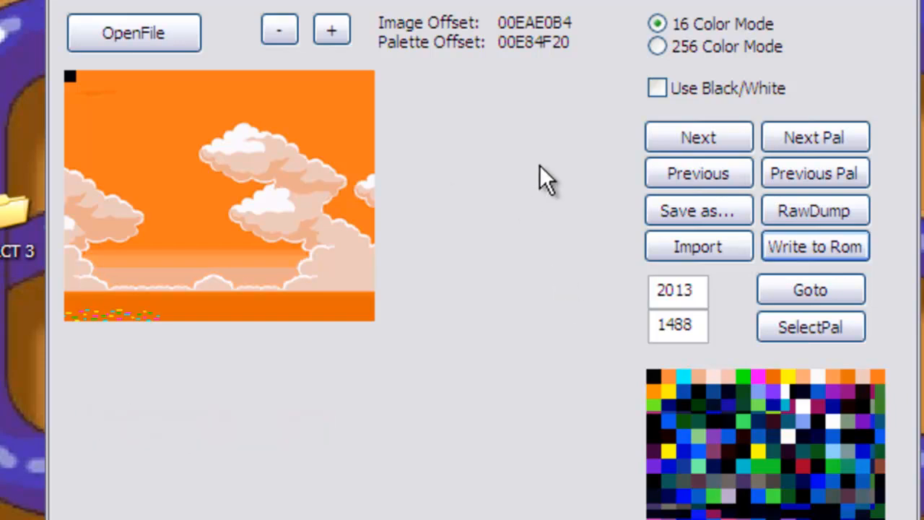
Go to image number 2014 and load Raw File.raw from the Third Test folder in its place
click(666, 141)
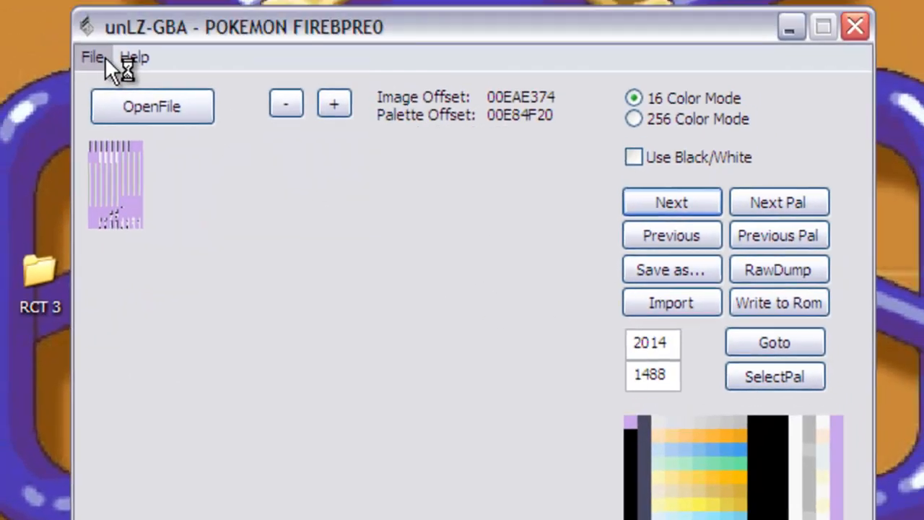
click(96, 60)
click(120, 142)
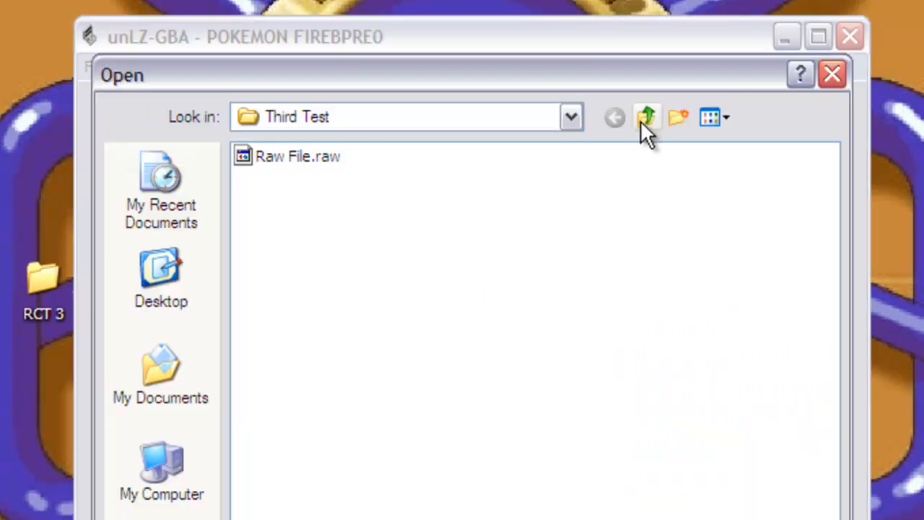
double_click(286, 161)
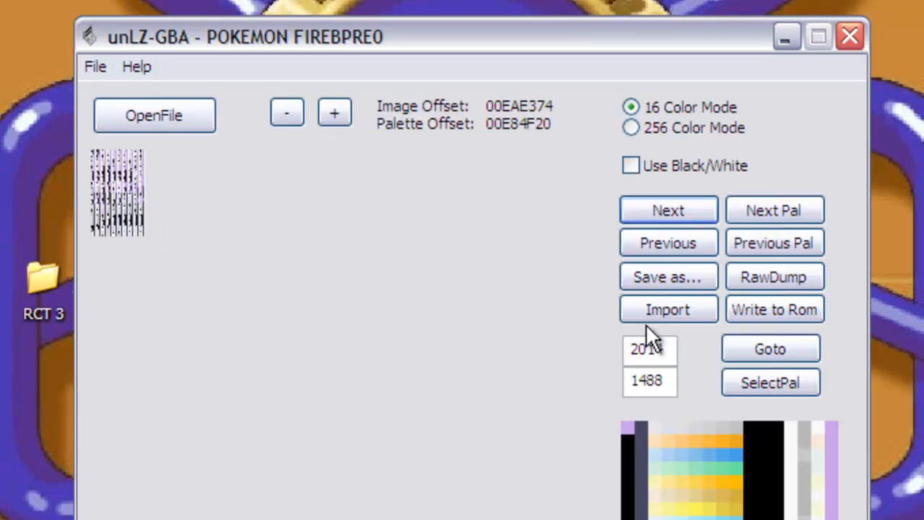
Try to write the raw tilemap to the ROM at its original offset to check its compressed size
click(727, 318)
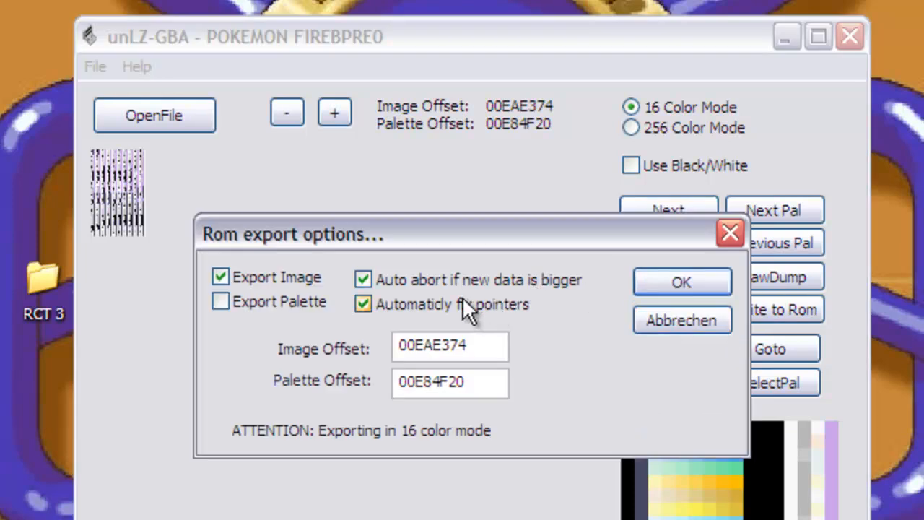
click(371, 304)
click(675, 285)
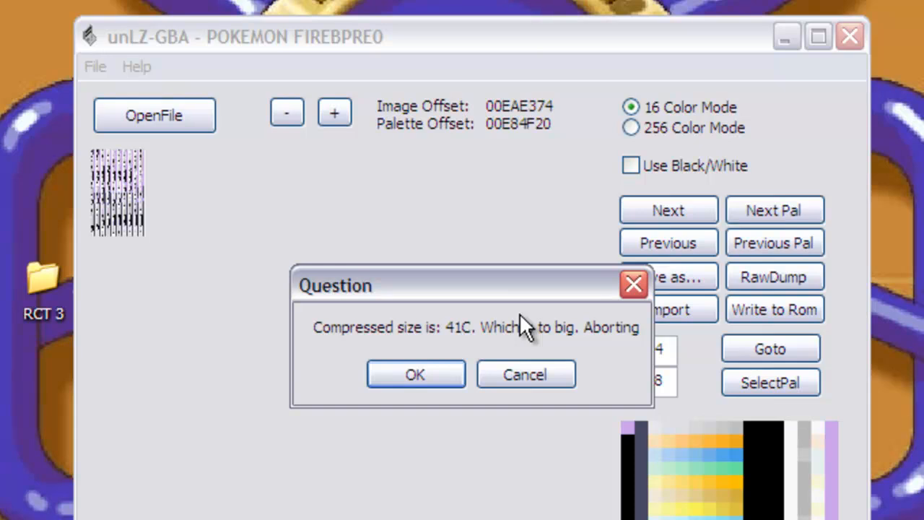
click(415, 374)
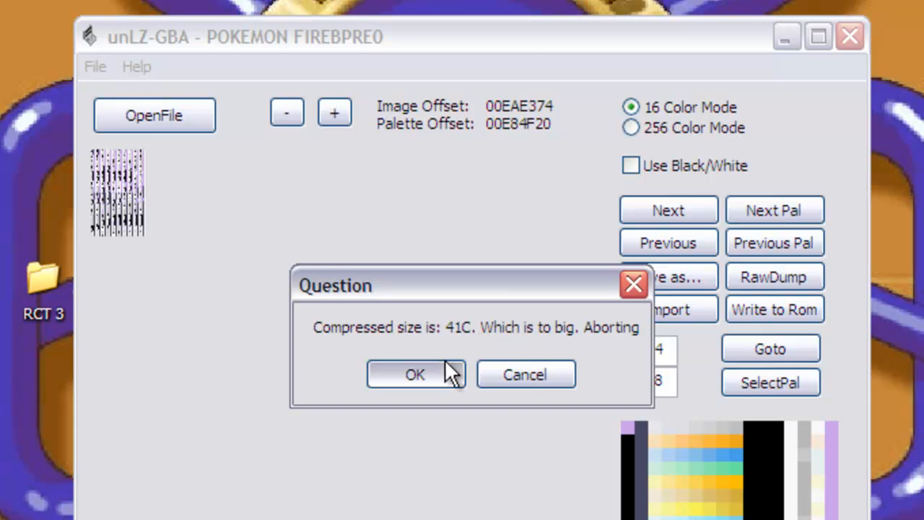
Switch to Free Space Finder, convert the hexadecimal size 41C to decimal and set the needed bytes to 1052
key(alt+Tab)
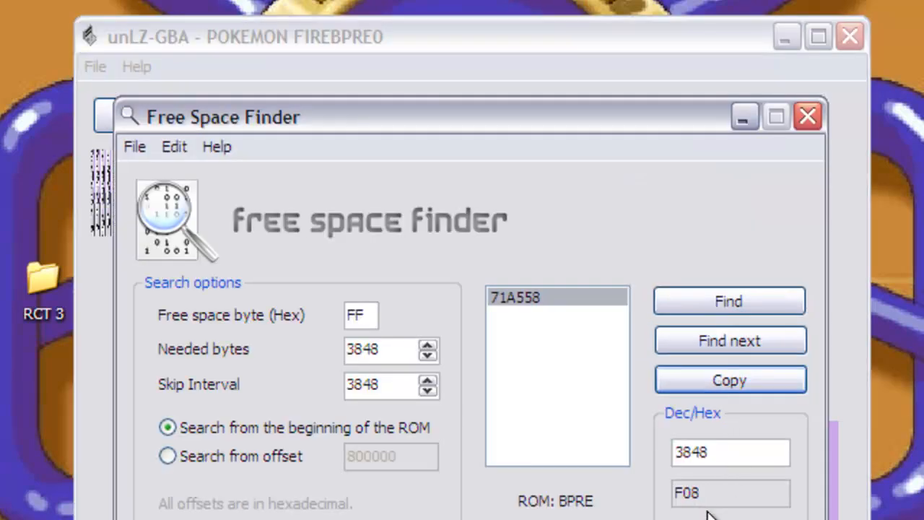
click(674, 491)
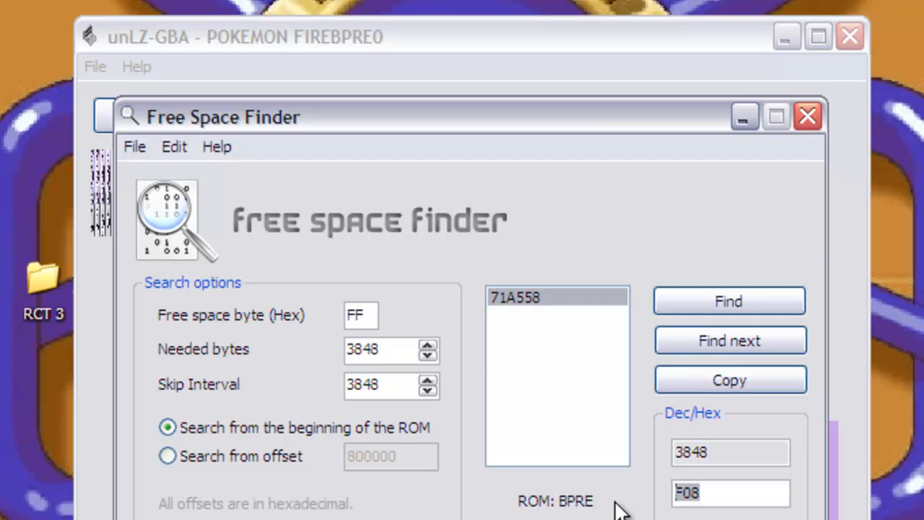
text(41C)
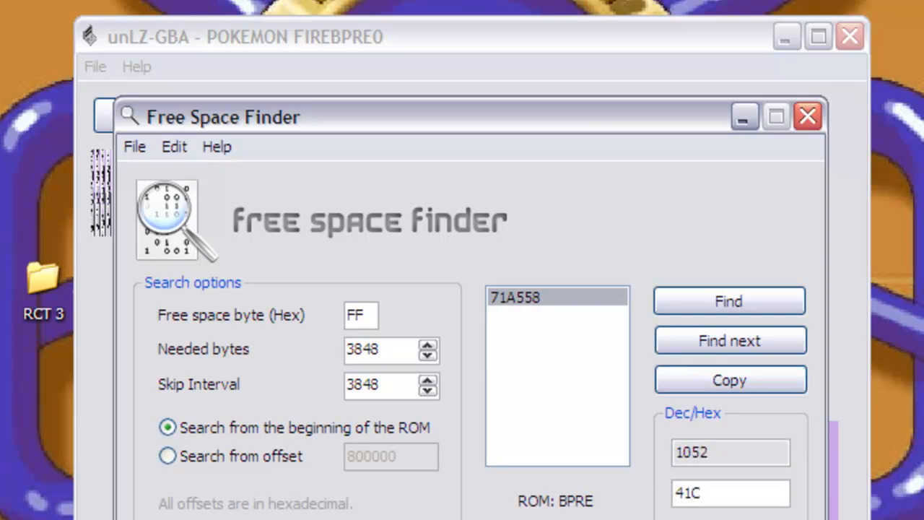
click(734, 452)
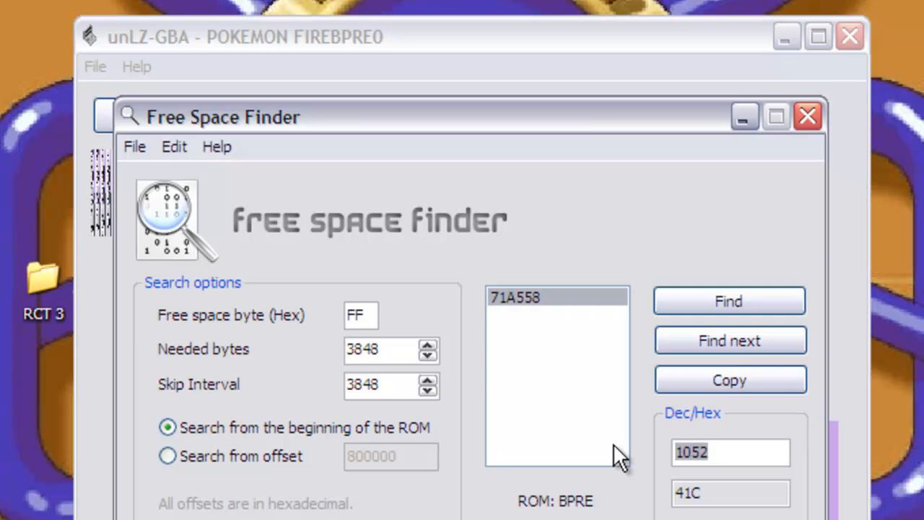
drag(396, 351, 290, 355)
text(1052)
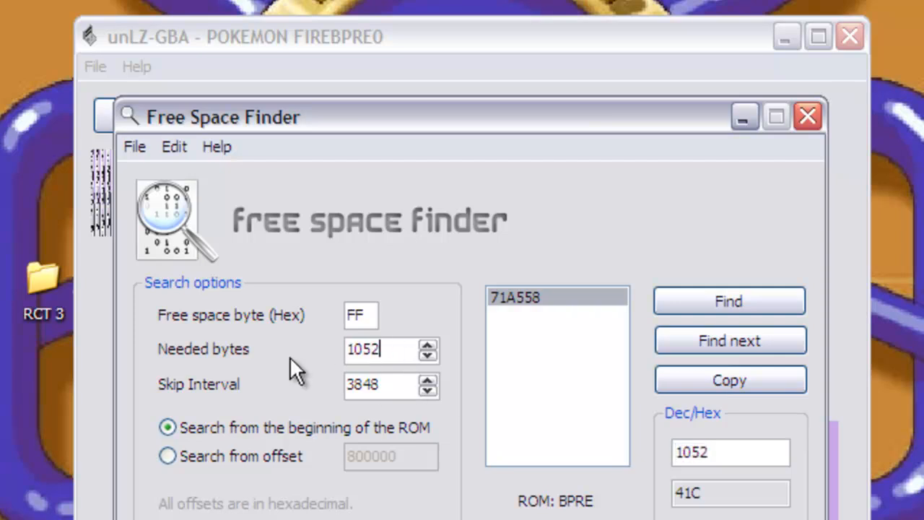
Search for 1052 bytes of free space from the beginning of the ROM and copy the found offset
click(167, 432)
click(691, 302)
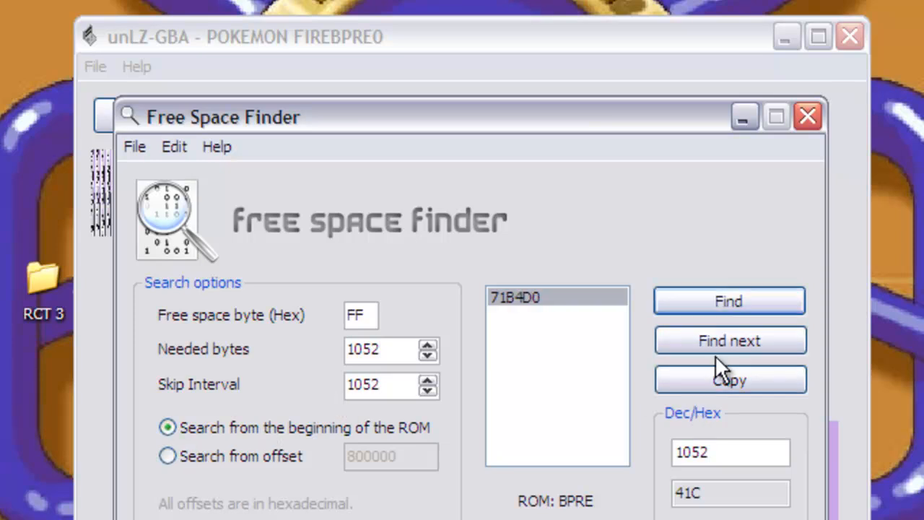
click(727, 382)
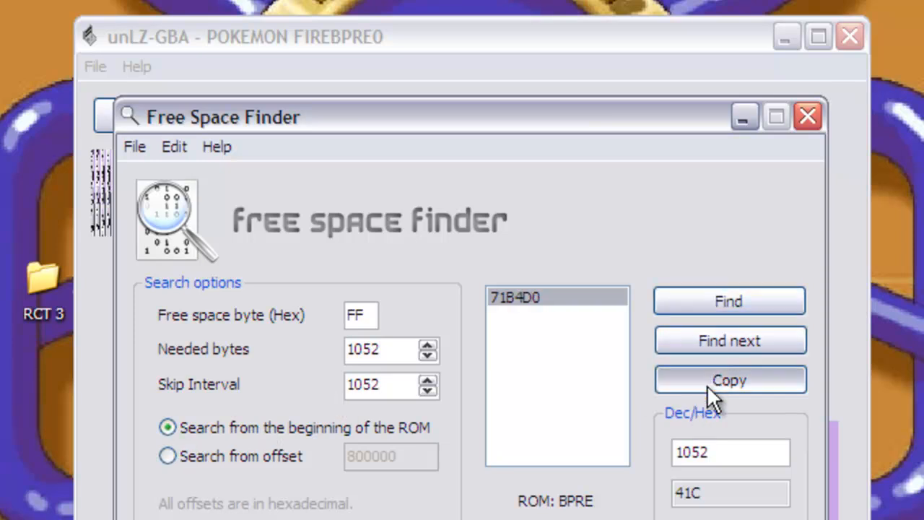
Return to unLZ-GBA and write the raw tilemap to the ROM at image offset 0071B4D0 with automatic pointer fixing enabled
click(744, 124)
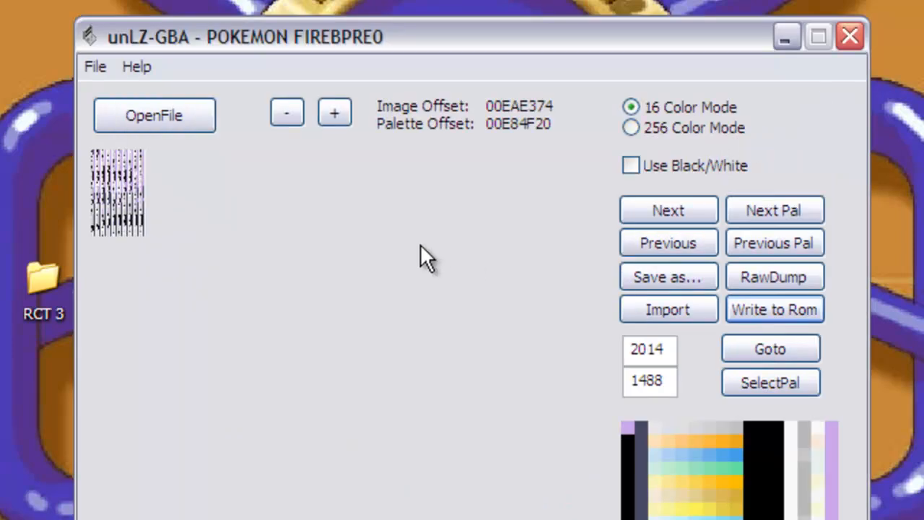
click(755, 312)
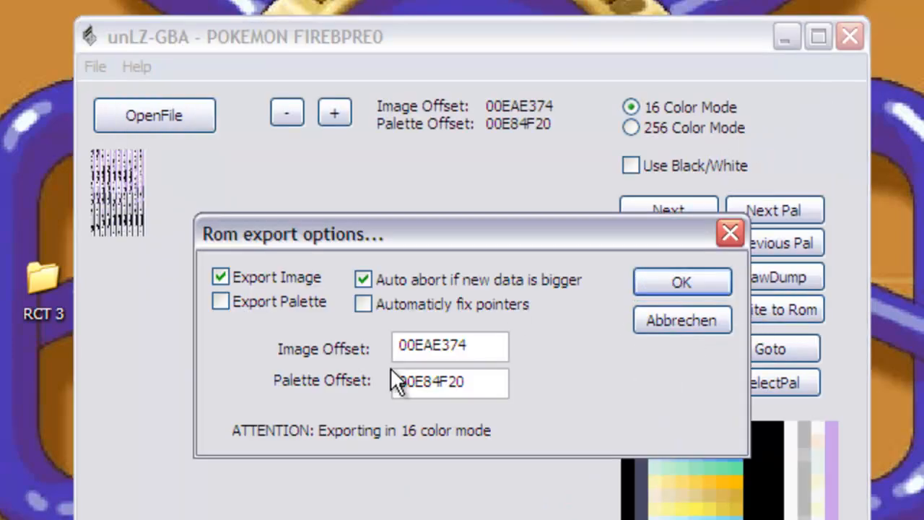
click(363, 304)
drag(488, 346, 421, 365)
key(ctrl+v)
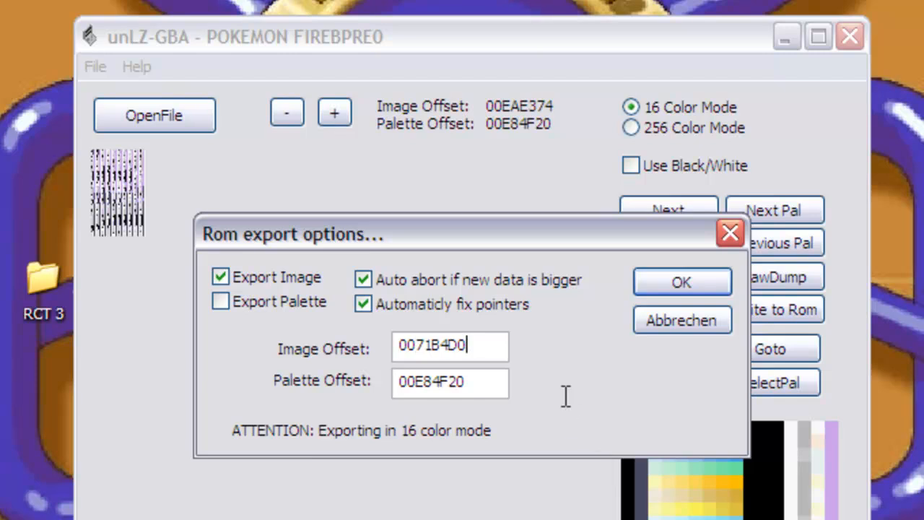
right_click(482, 351)
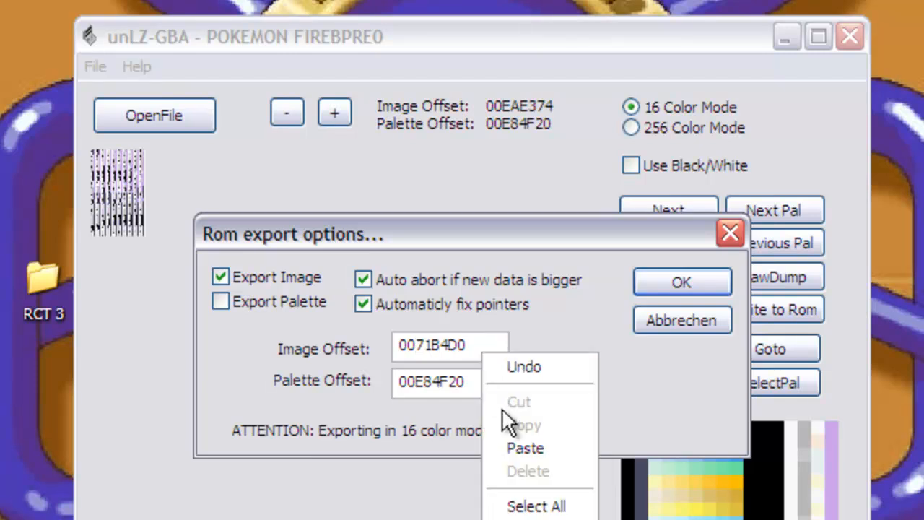
click(571, 322)
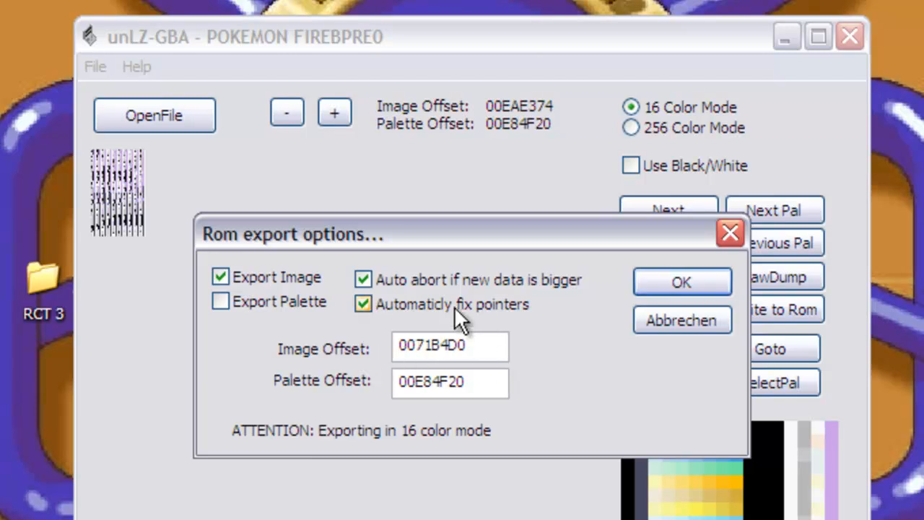
click(667, 287)
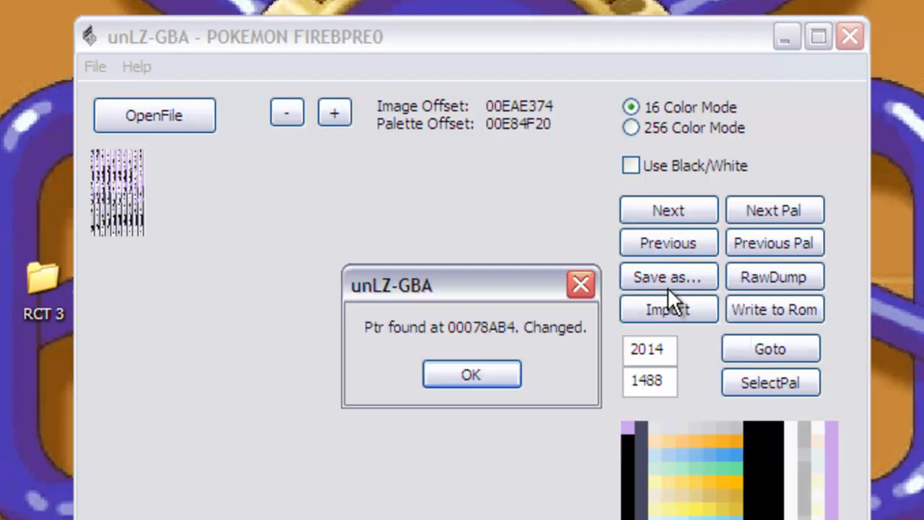
click(468, 375)
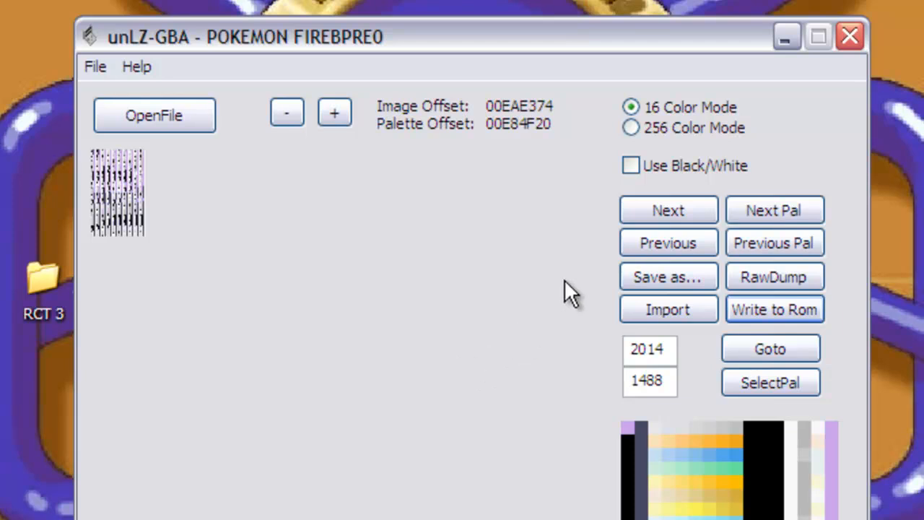
Switch to APE - Advanced Palette Editor and open Pokemon - Fire Red.GBA from the Third Test folder
click(775, 40)
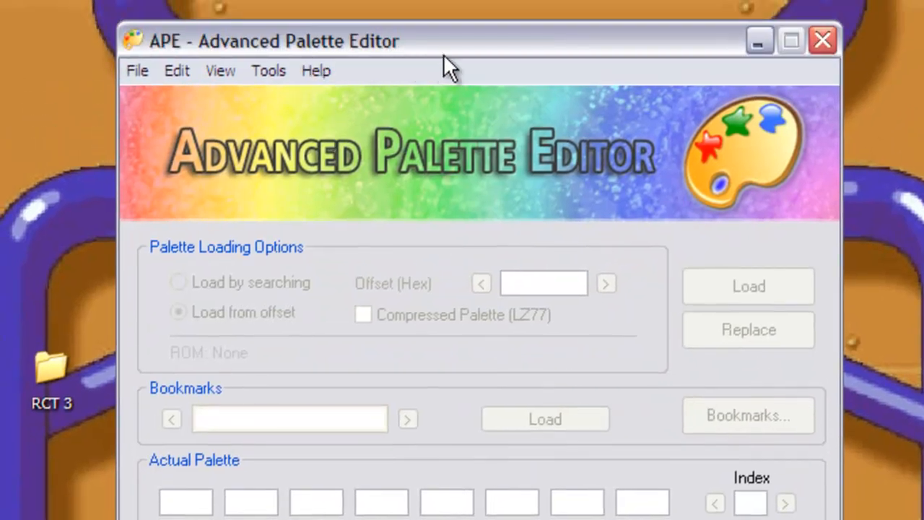
click(153, 74)
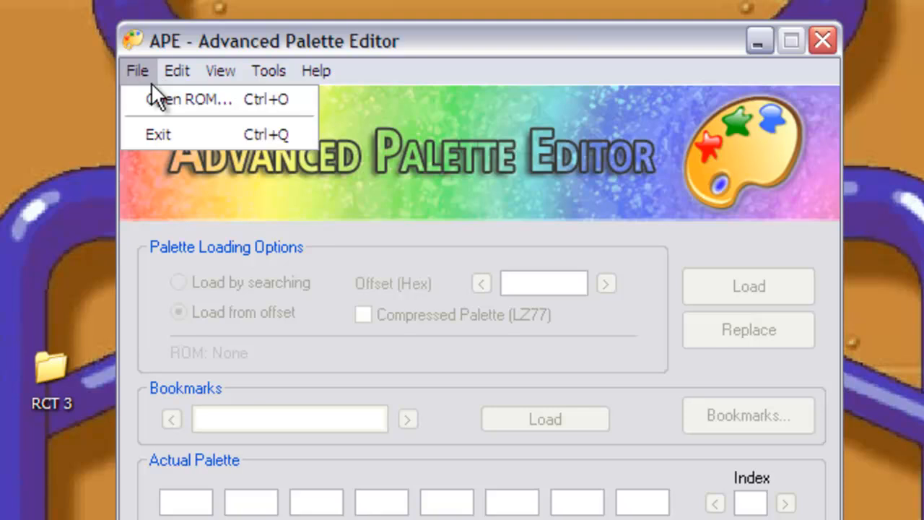
click(156, 99)
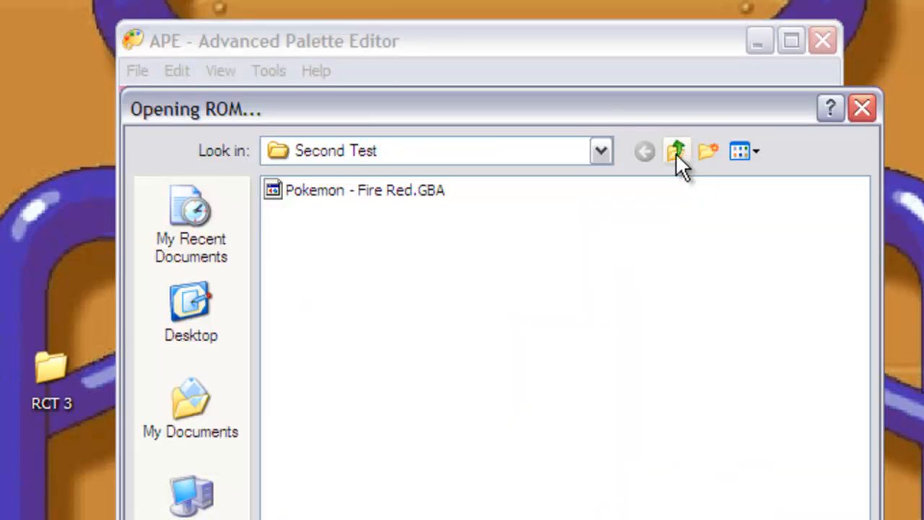
click(675, 152)
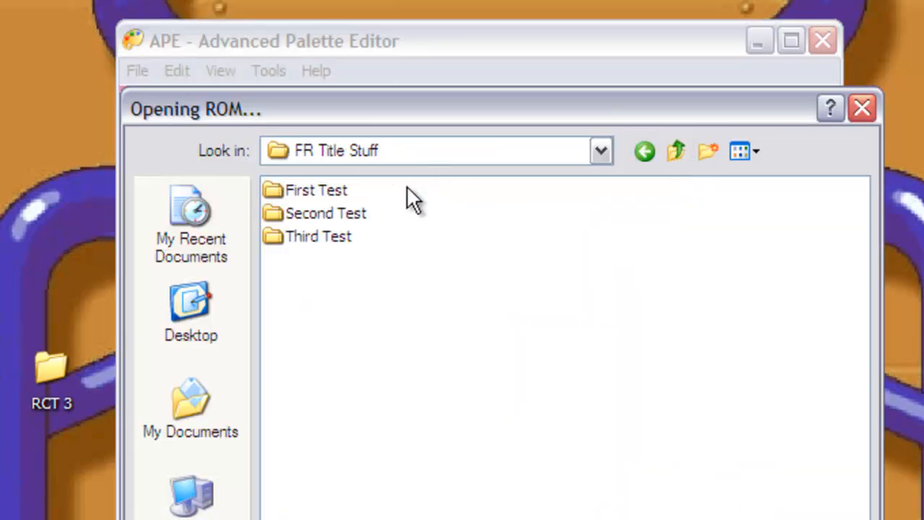
double_click(344, 231)
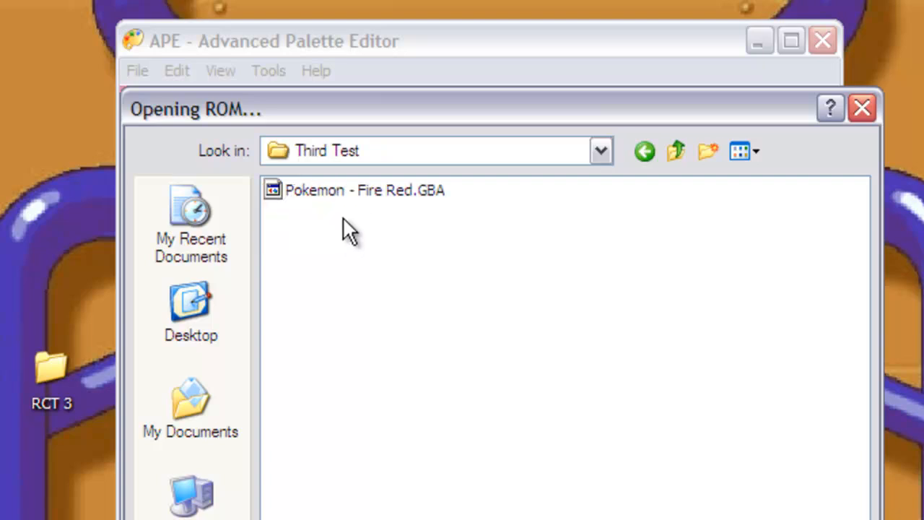
double_click(355, 196)
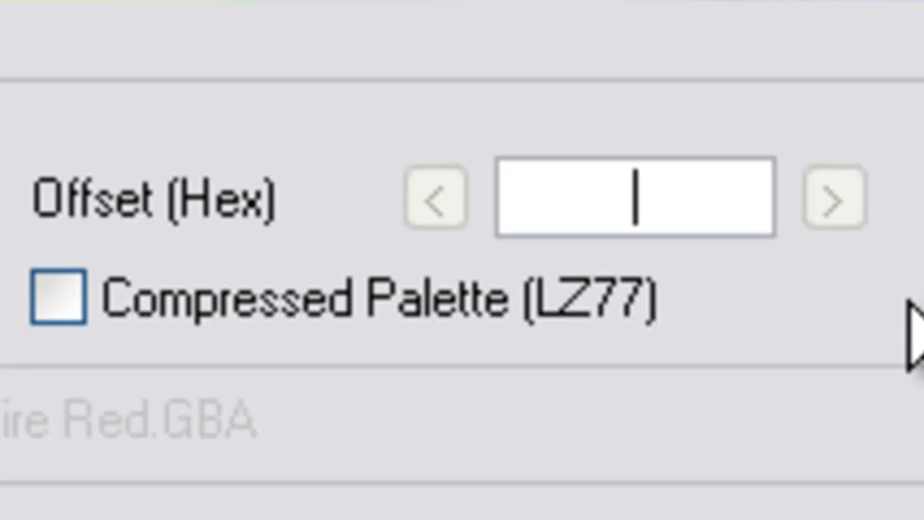
Load the uncompressed palette from hexadecimal offset 00EAE094
text(00)
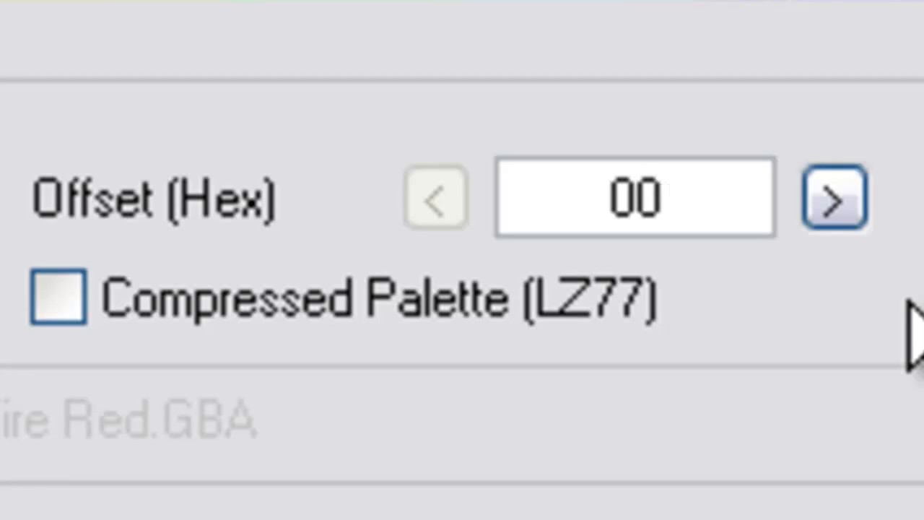
text(EAE)
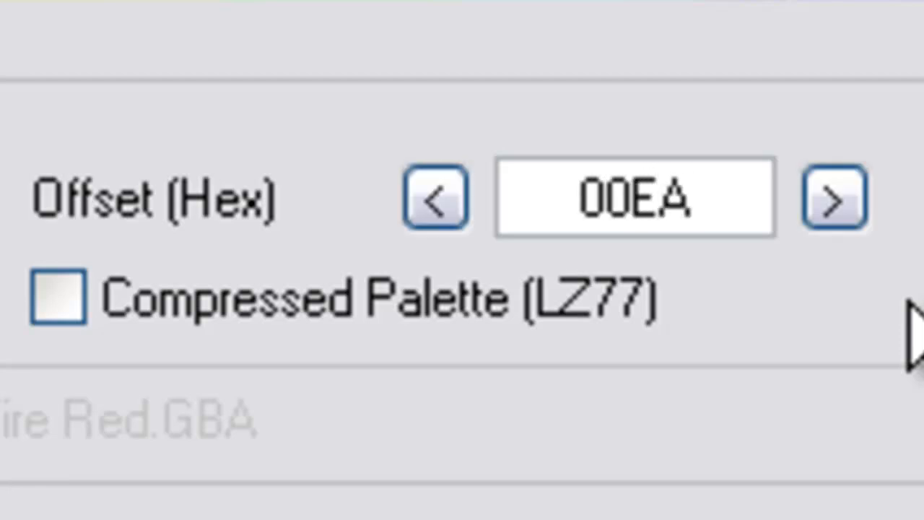
text(094)
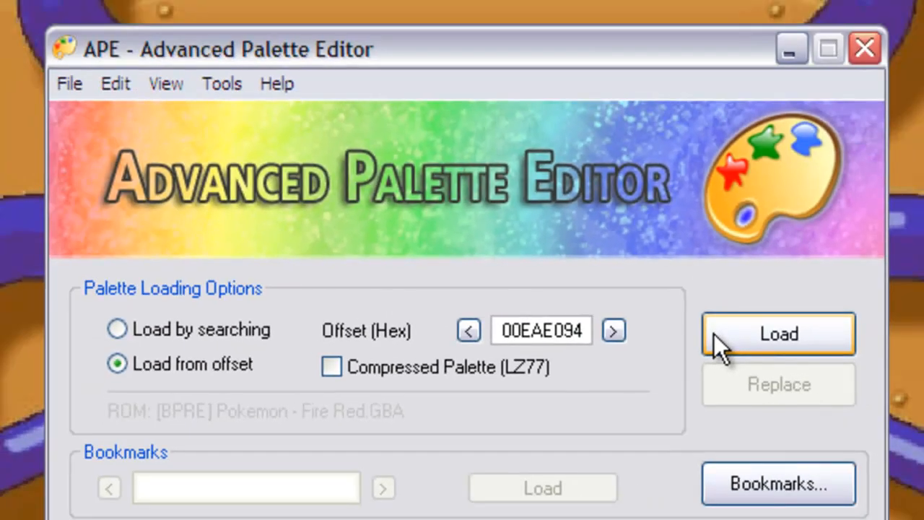
click(714, 333)
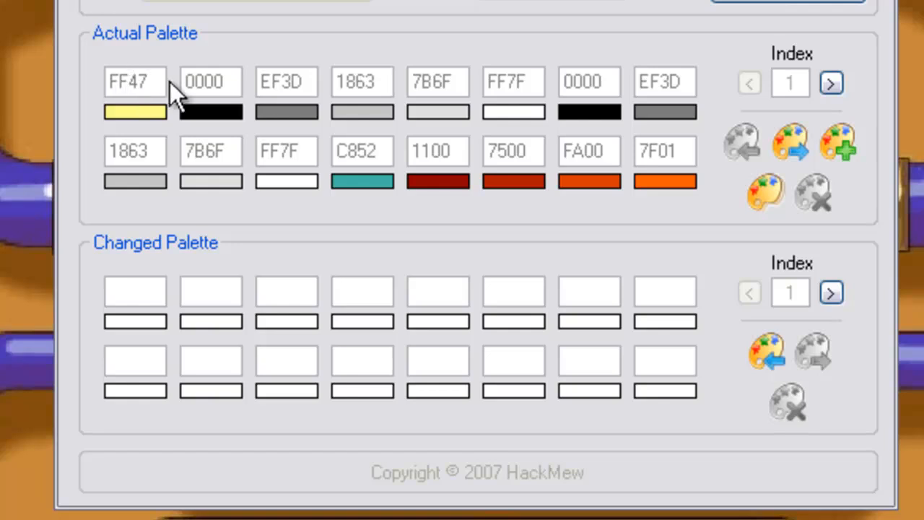
Try to import Pal File.pal from the Third Test folder into the changed palette as a PaintShop Palette
click(765, 352)
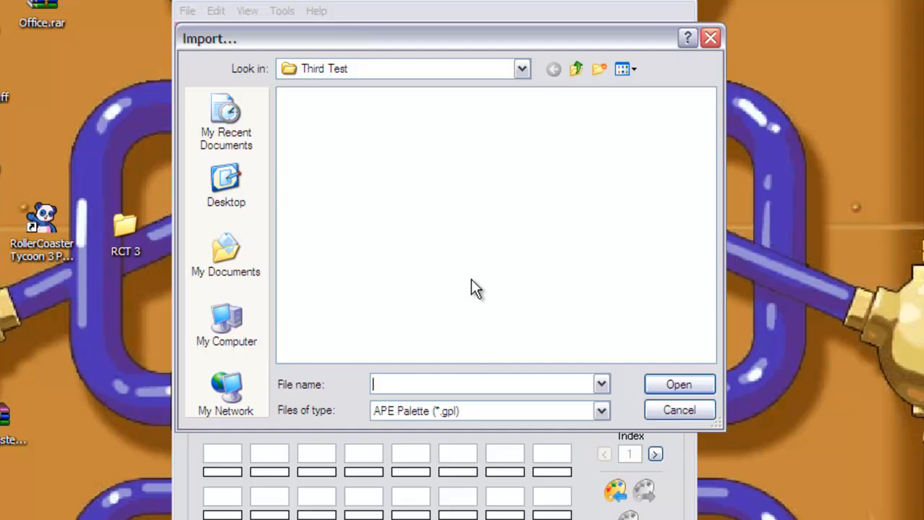
click(513, 409)
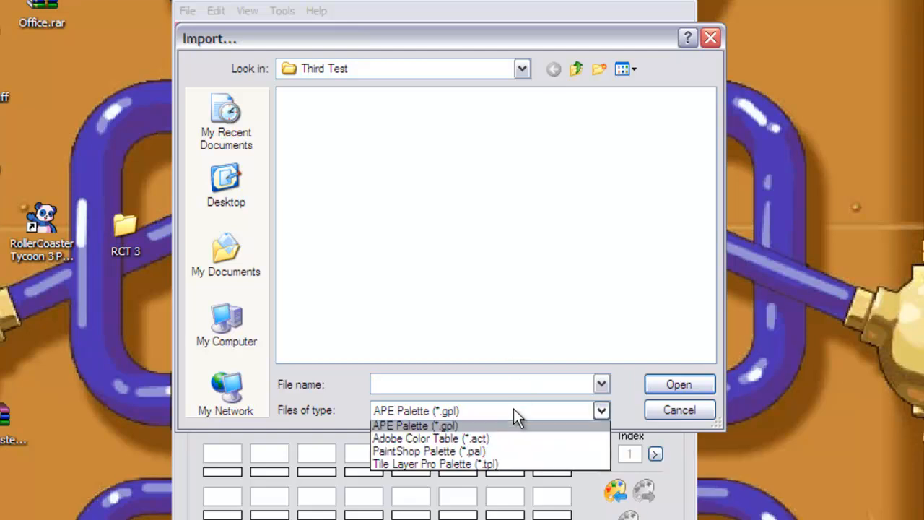
click(469, 456)
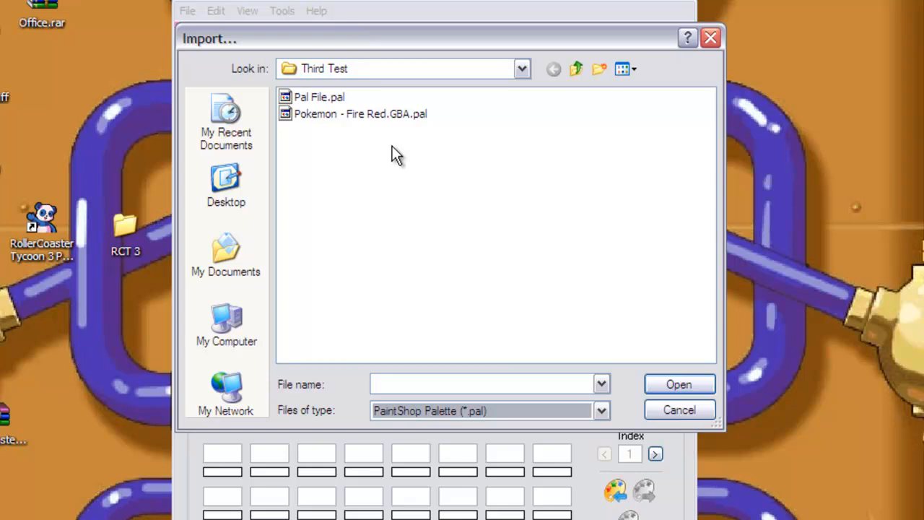
double_click(317, 99)
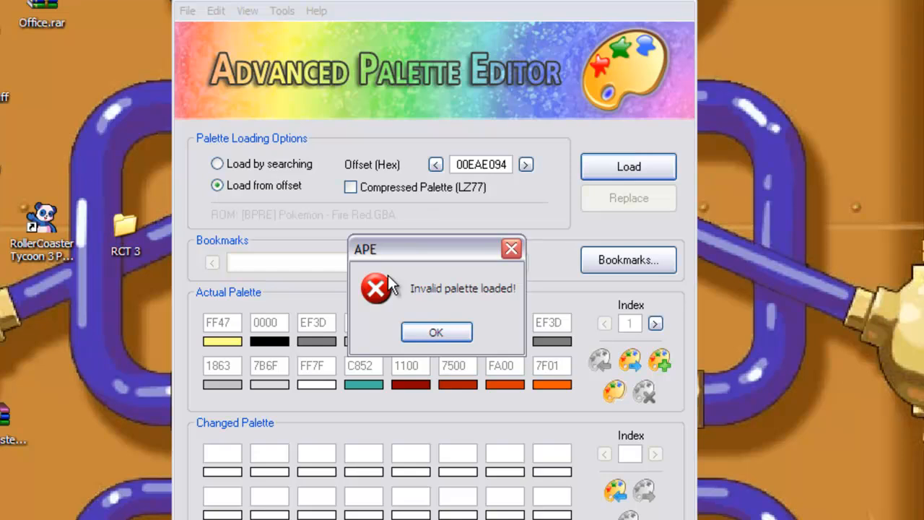
click(433, 333)
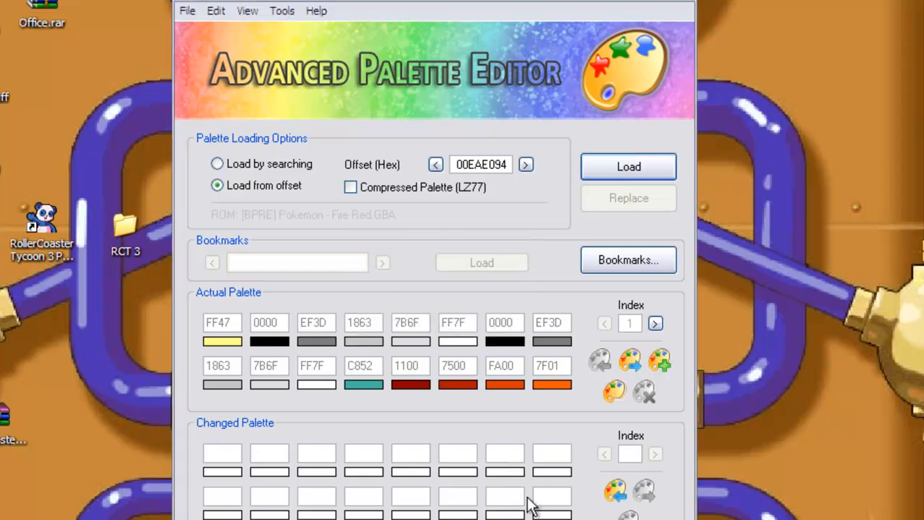
Retry the PaintShop Palette import of Pal File.pal into the changed palette and dismiss the error
click(620, 493)
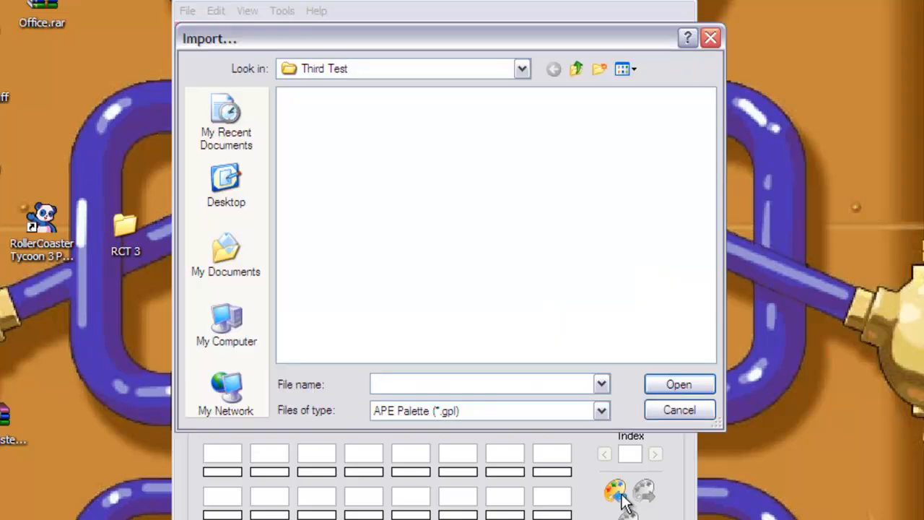
click(472, 409)
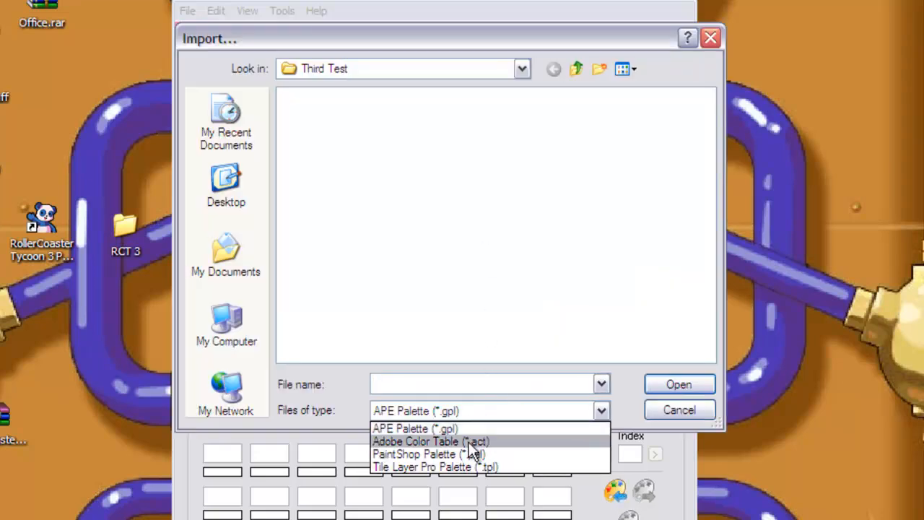
click(463, 455)
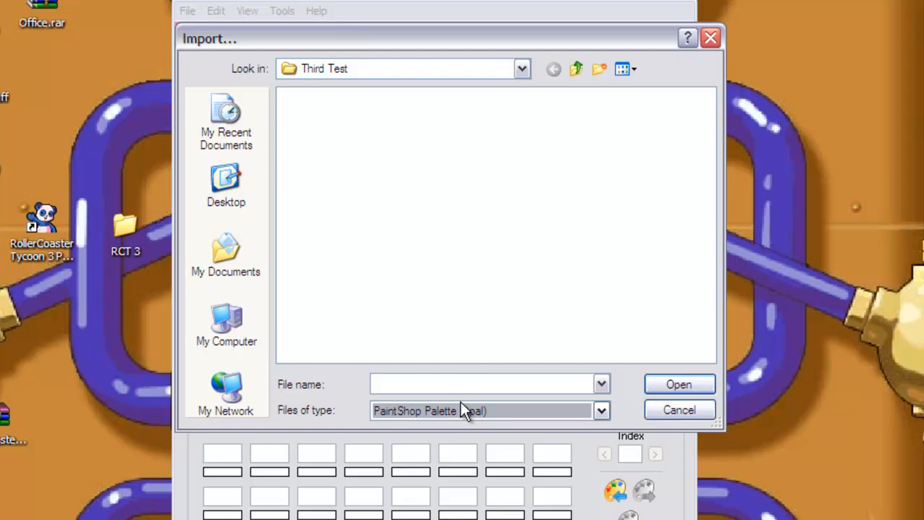
double_click(316, 99)
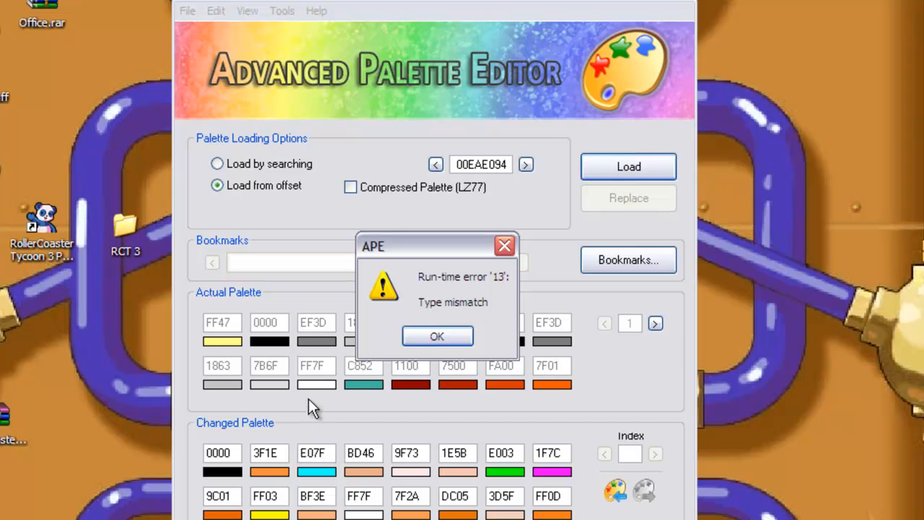
click(433, 336)
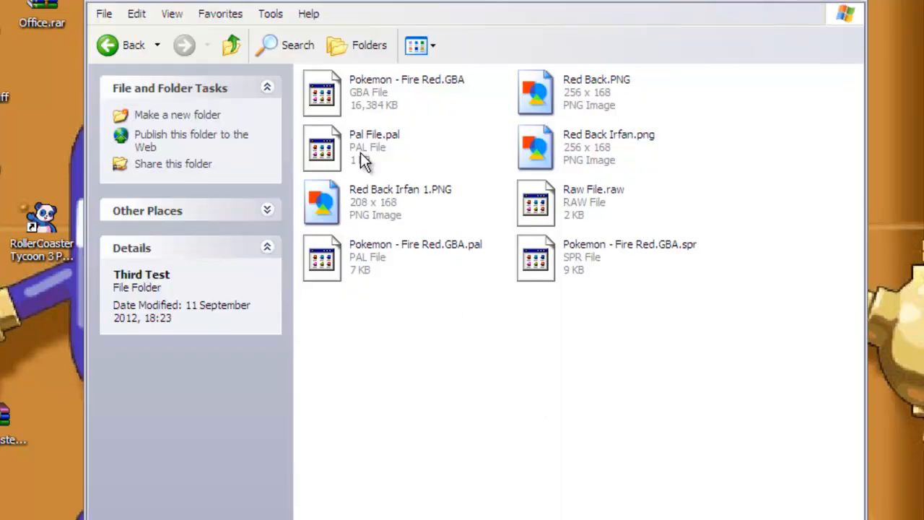
Relaunch APE.exe from the APE folder in Start Sprite Editors and minimise its window
click(233, 49)
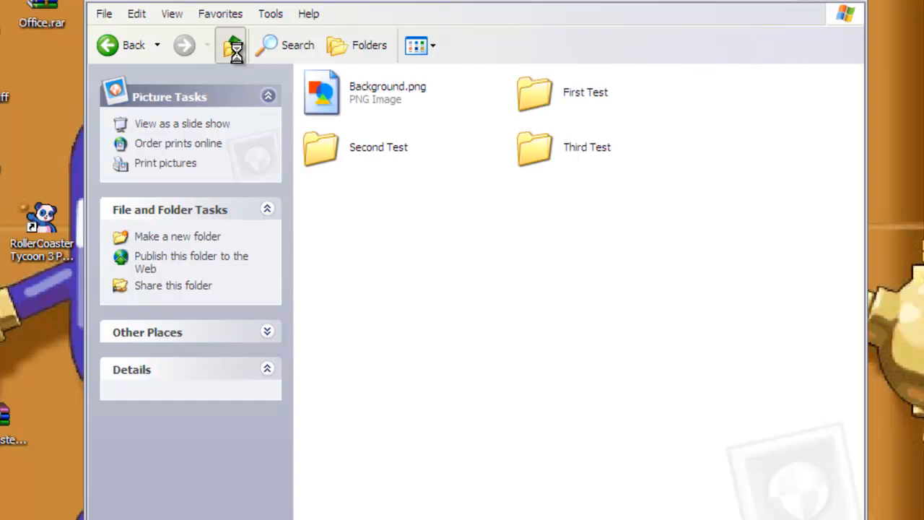
click(231, 44)
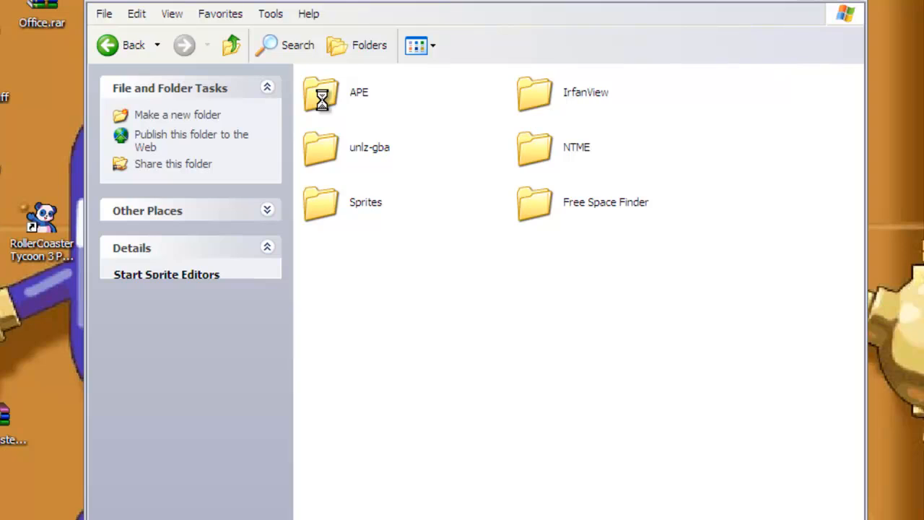
double_click(322, 99)
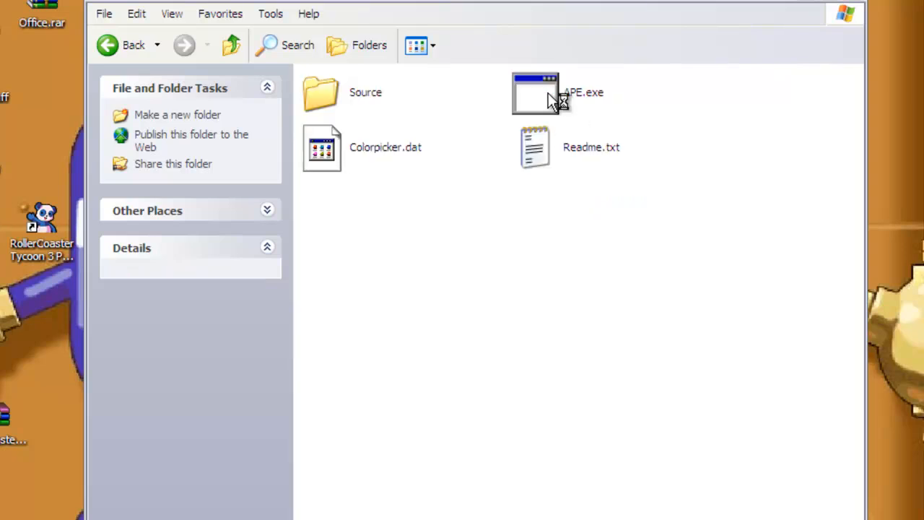
double_click(548, 93)
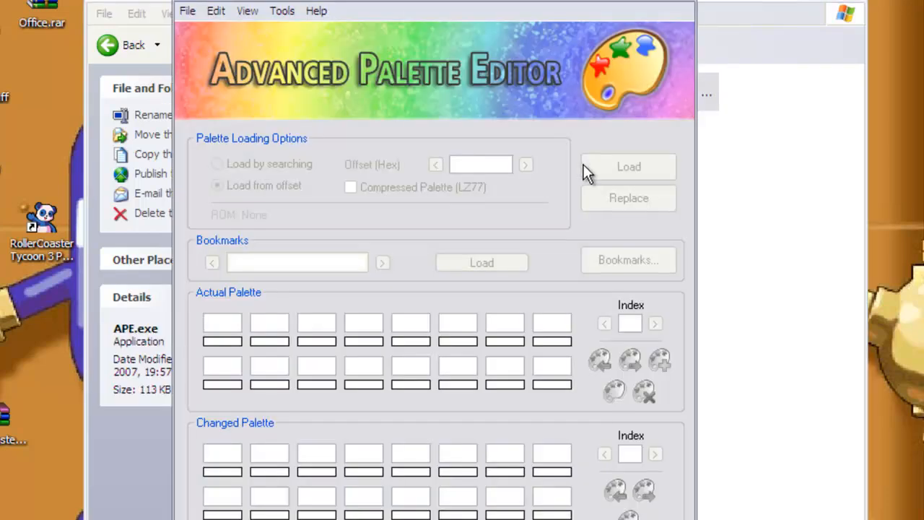
click(633, 4)
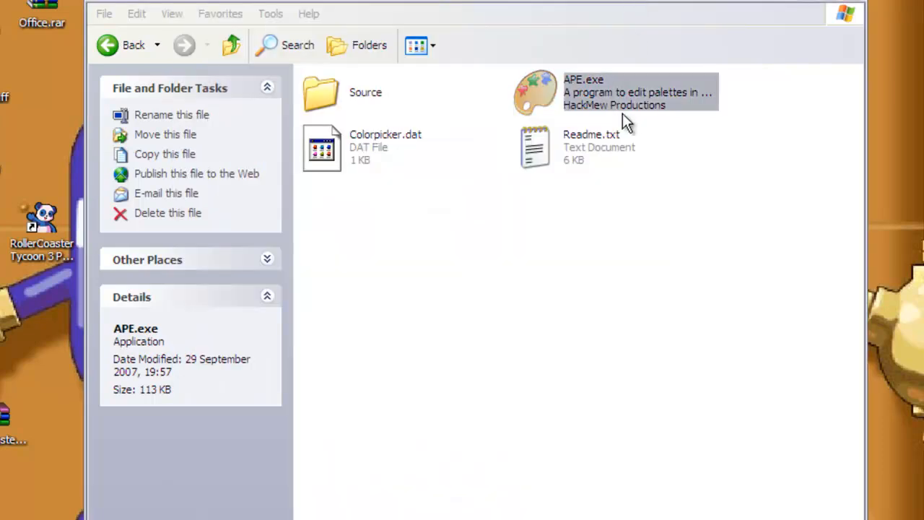
Switch to Paint by launching it with a blank untitled canvas
click(546, 284)
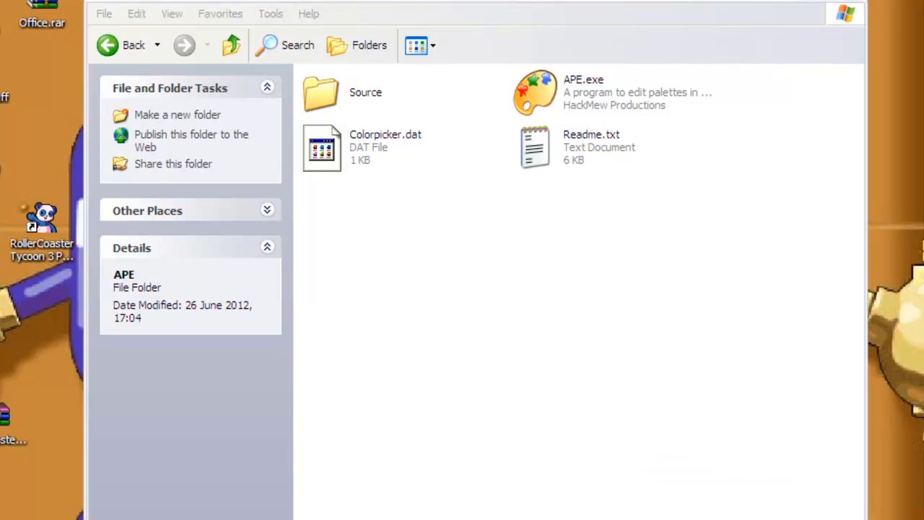
click(31, 514)
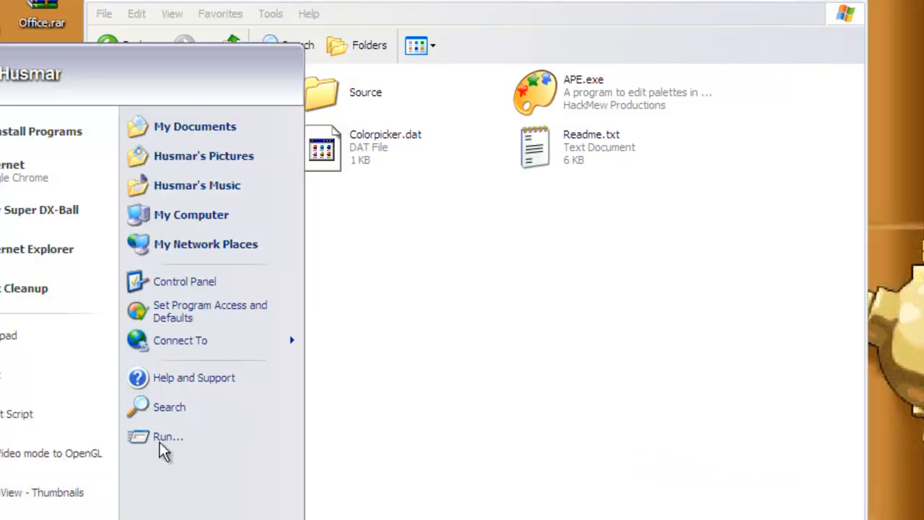
click(15, 376)
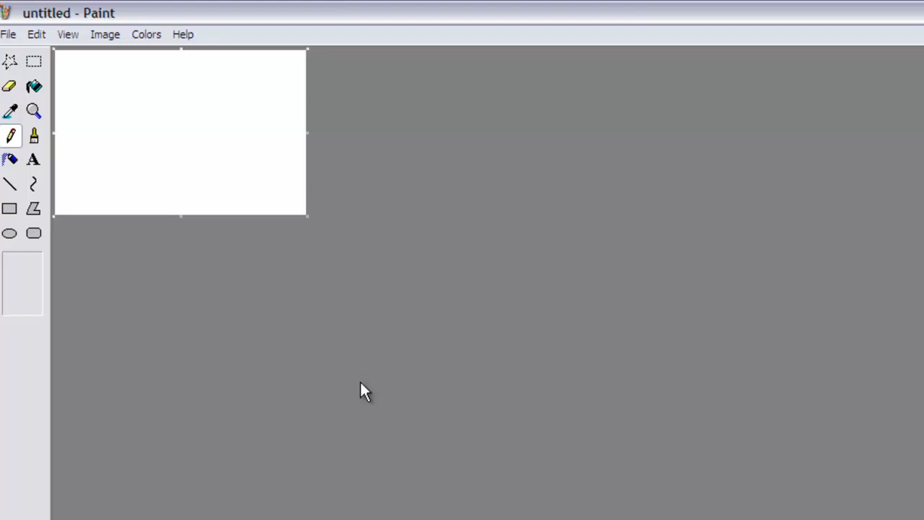
Paste the screenshot of the APE window onto the canvas and cut out its Changed Palette colour grid
key(ctrl+v)
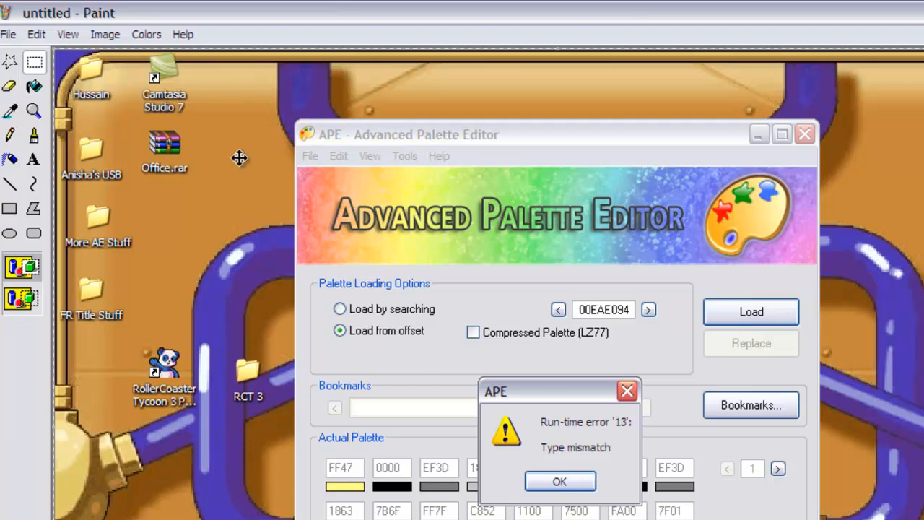
scroll(746, 412, down, 5)
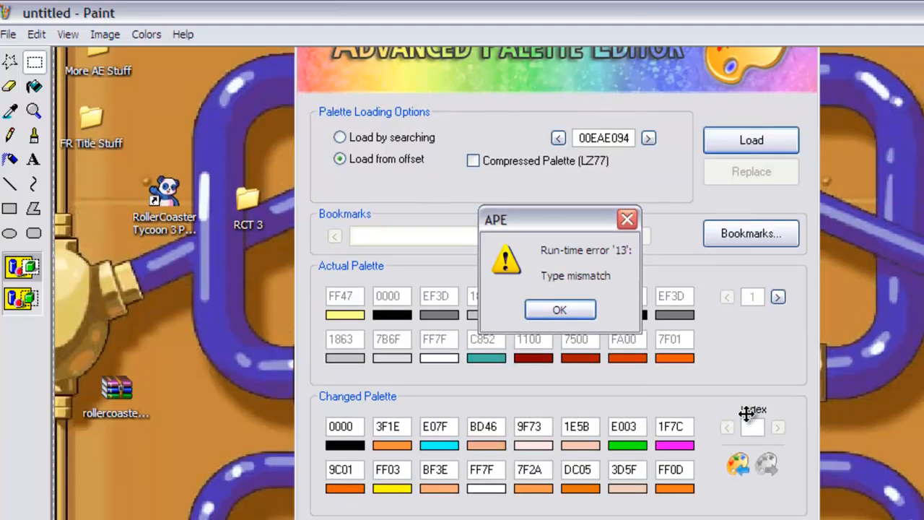
scroll(614, 450, up, 5)
scroll(599, 447, down, 4)
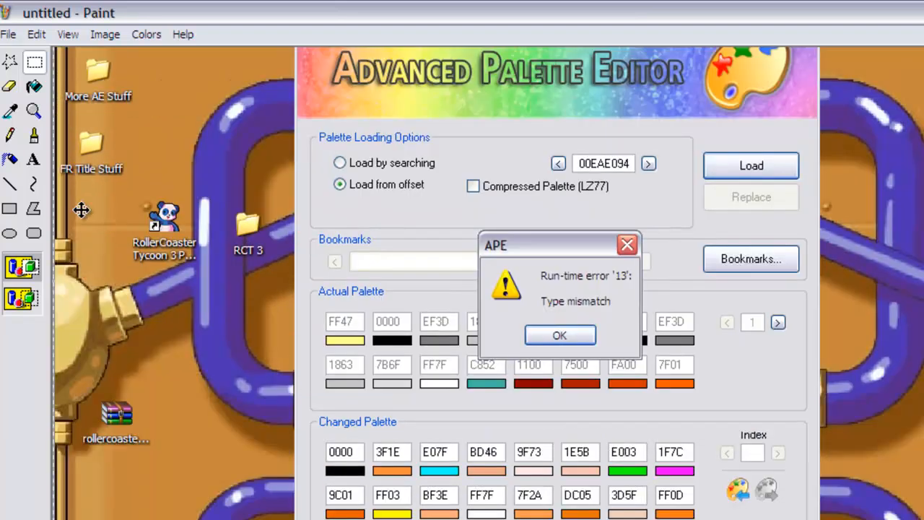
click(13, 110)
click(34, 63)
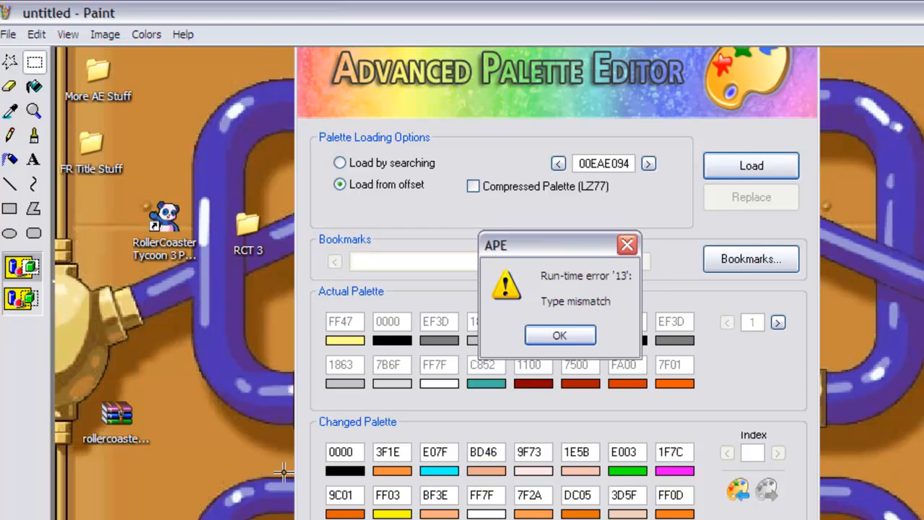
mouse_move(319, 435)
mouse_down()
mouse_move(463, 499)
mouse_move(705, 518)
mouse_up()
key(Delete)
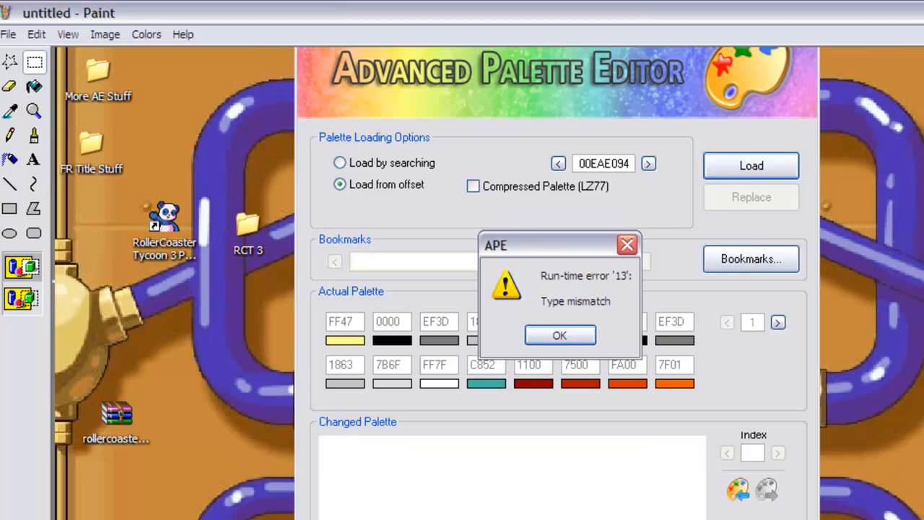
Start a new canvas without saving the screenshot and paste the cut palette grid into it
click(5, 34)
click(7, 53)
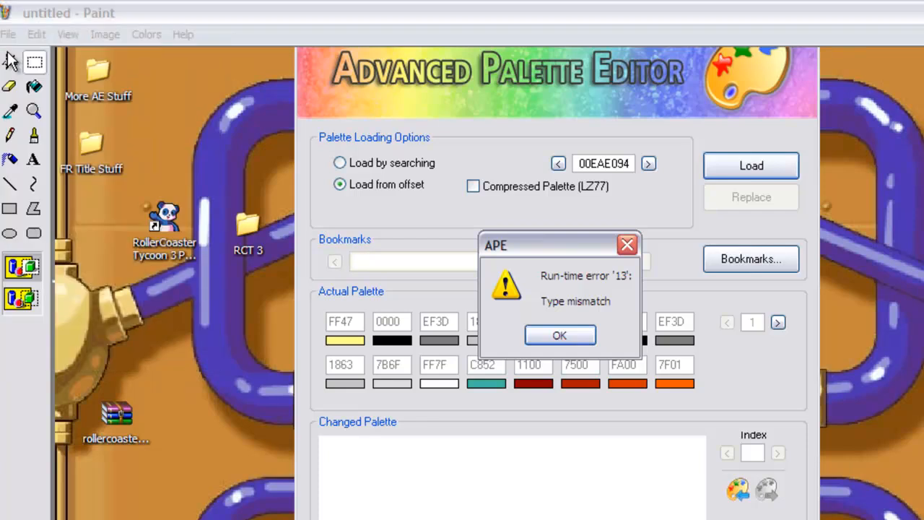
click(497, 395)
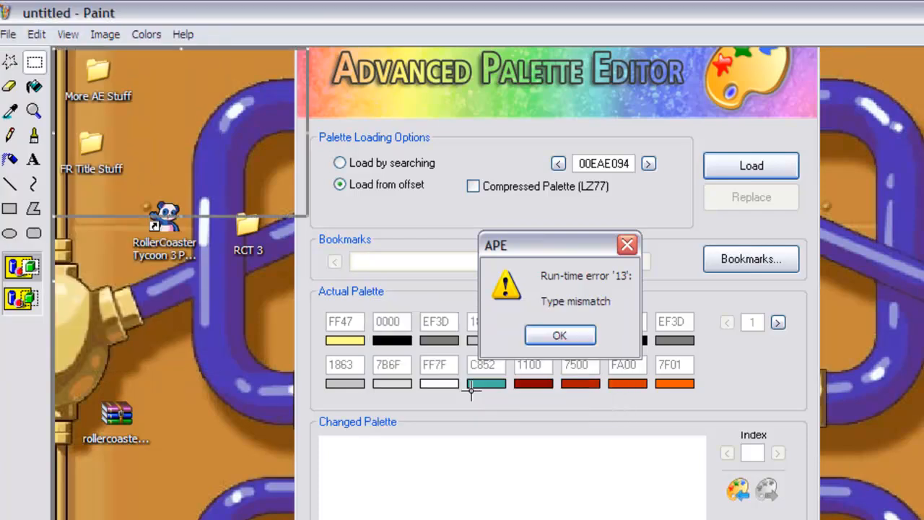
key(ctrl+v)
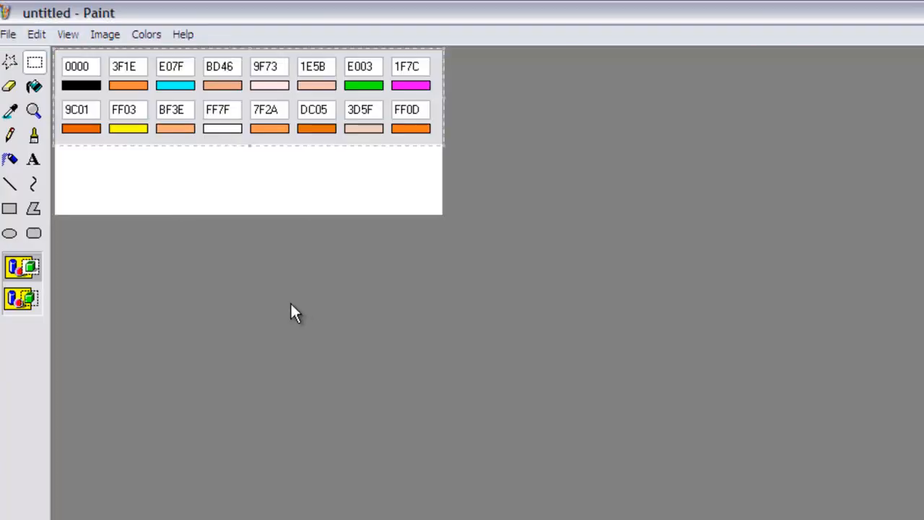
Save the palette image in the Third Test folder as a 24-bit bitmap named Untitled
click(7, 34)
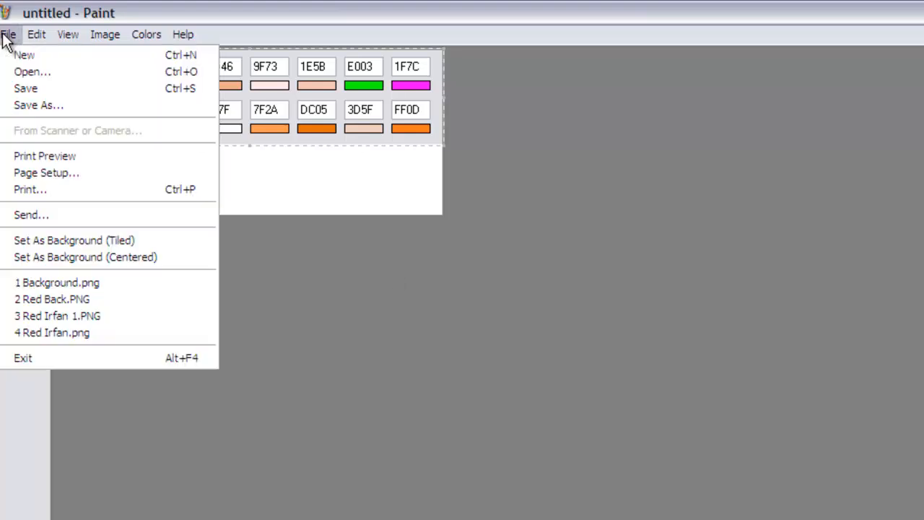
click(28, 106)
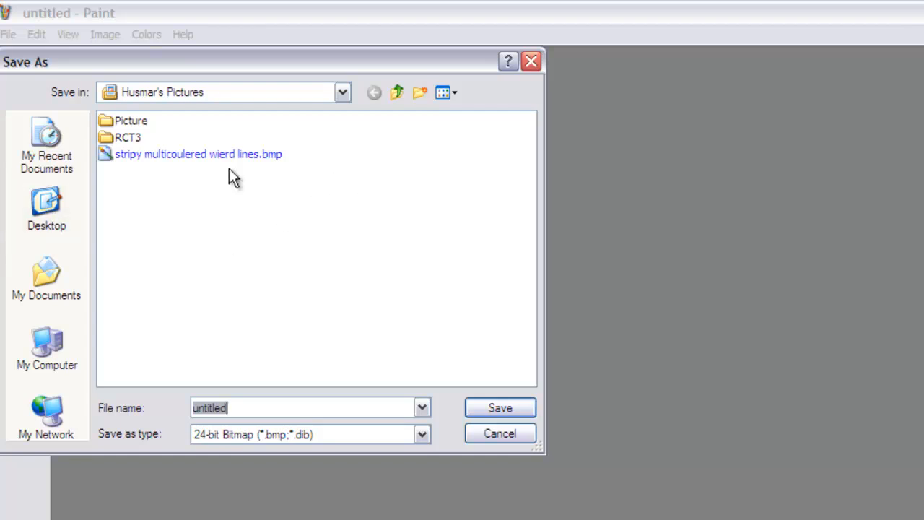
click(62, 209)
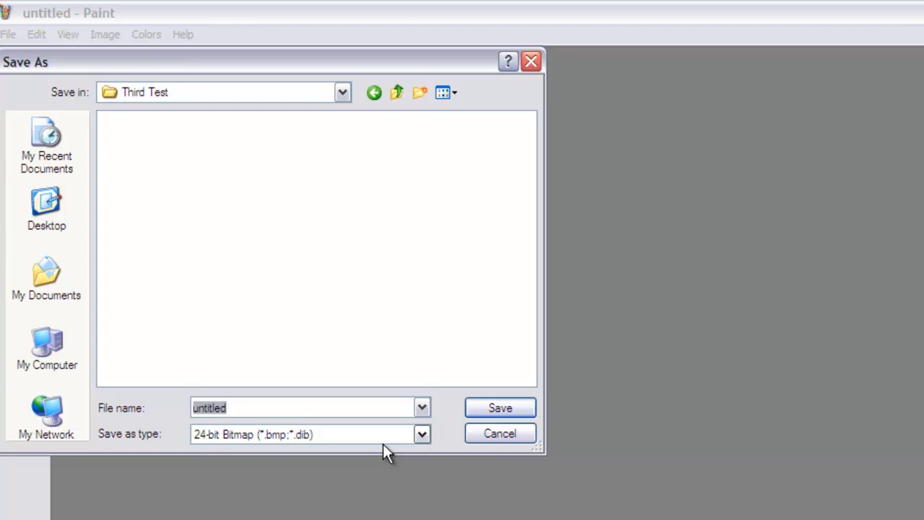
click(193, 408)
key(BackSpace)
text(U)
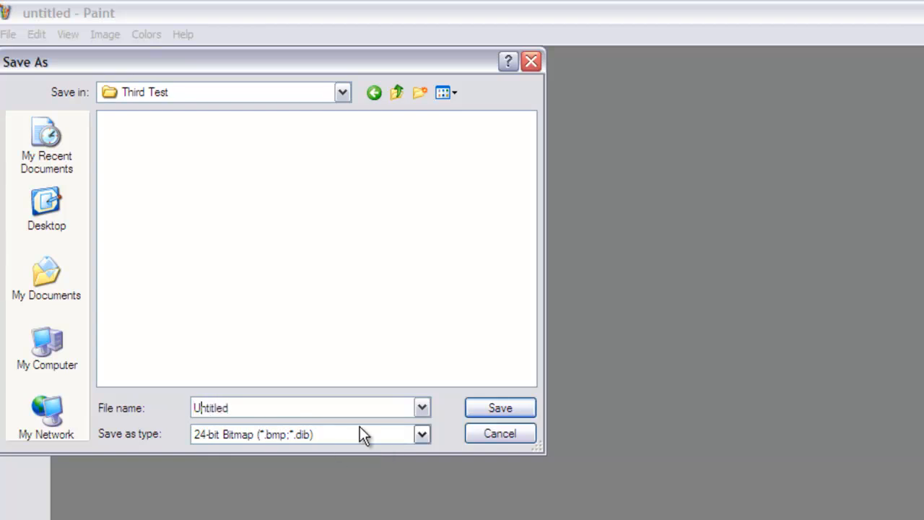
click(494, 415)
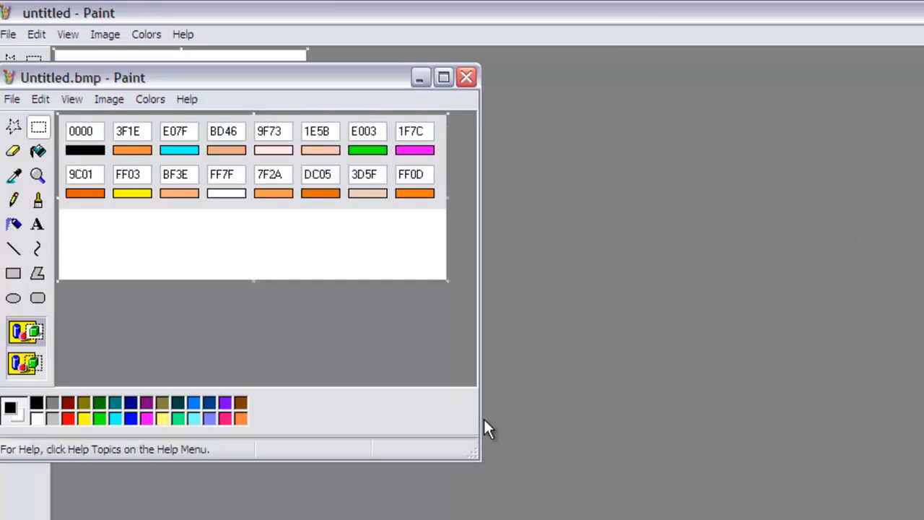
Narrow the Untitled.bmp window and switch to the relaunched APE, placing its window beside the image
drag(476, 397, 449, 386)
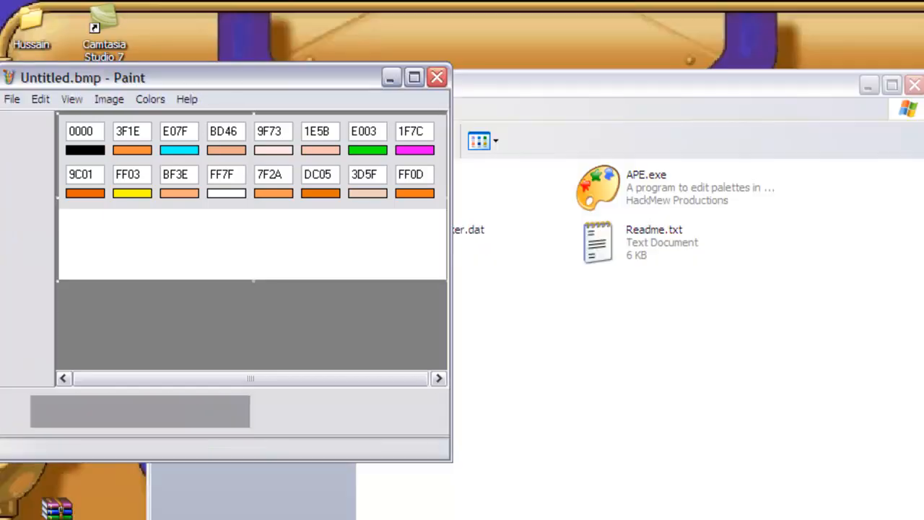
click(911, 84)
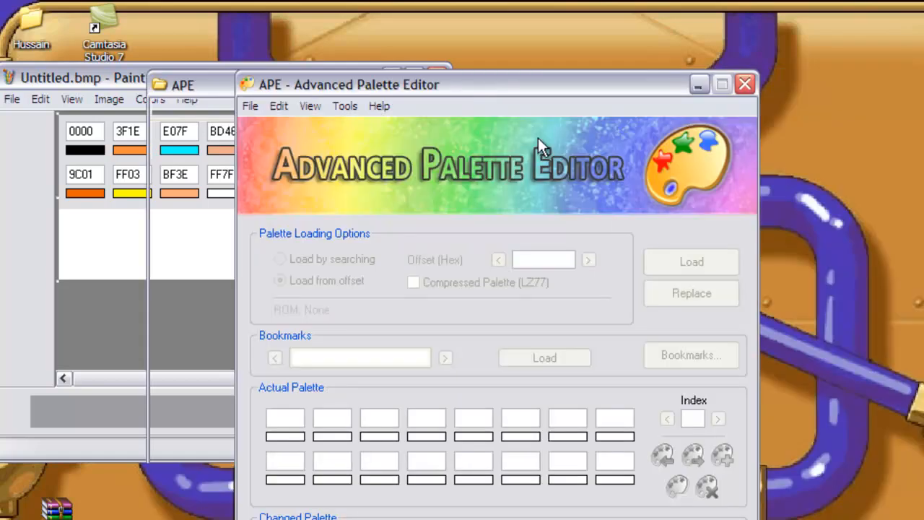
drag(477, 80, 623, 63)
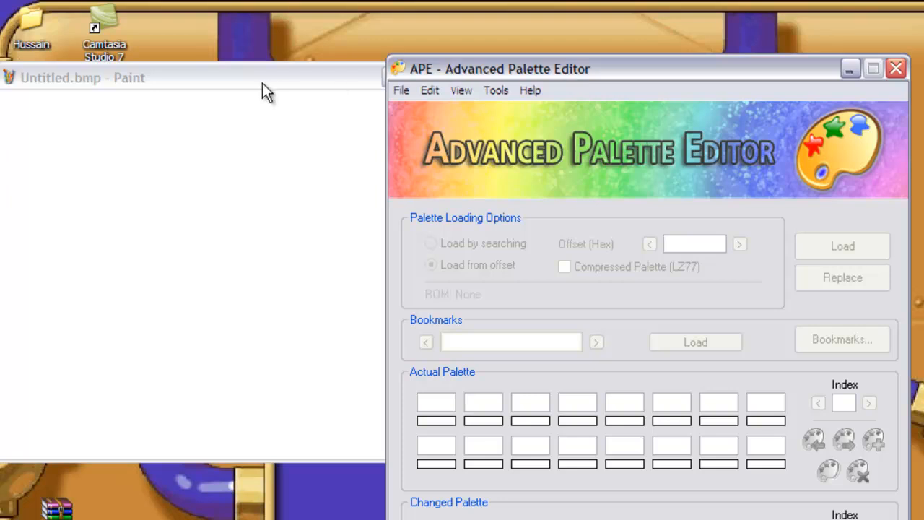
Open Pokemon - Fire Red.GBA from the Third Test folder and load the palette from offset 00EAE094
click(402, 90)
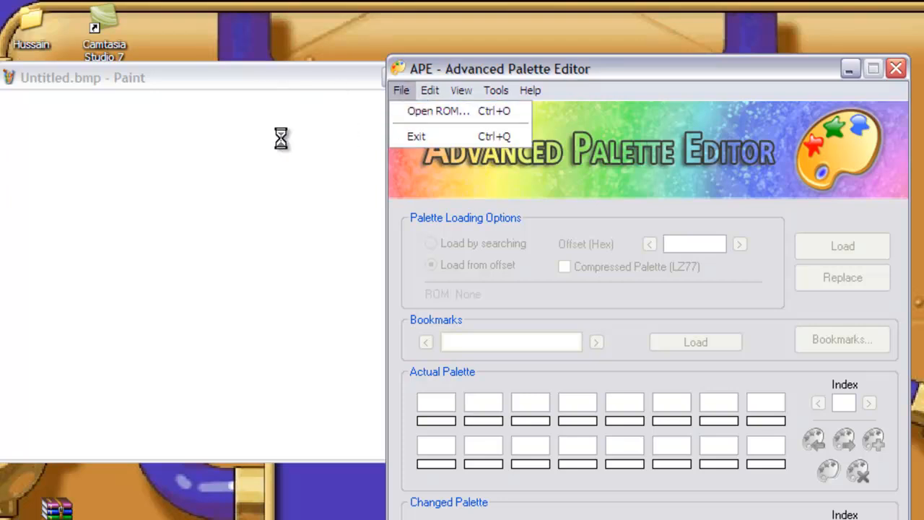
click(416, 112)
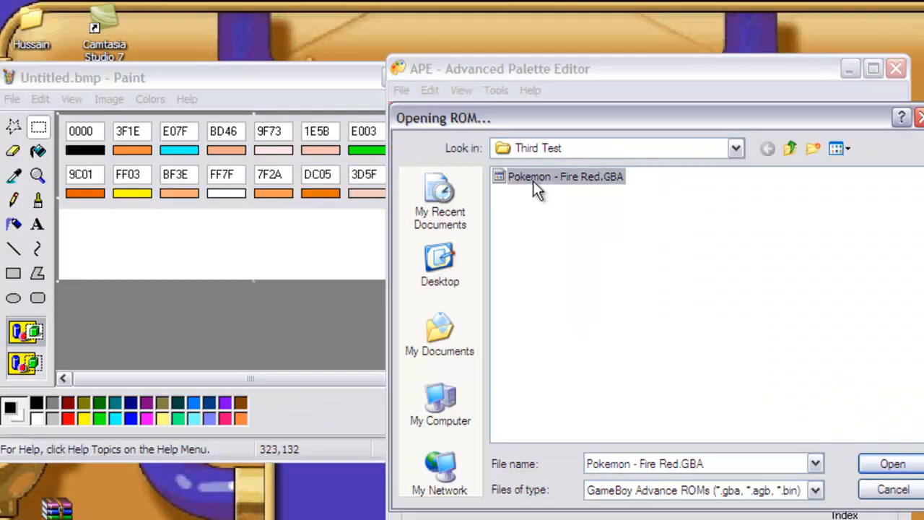
double_click(532, 180)
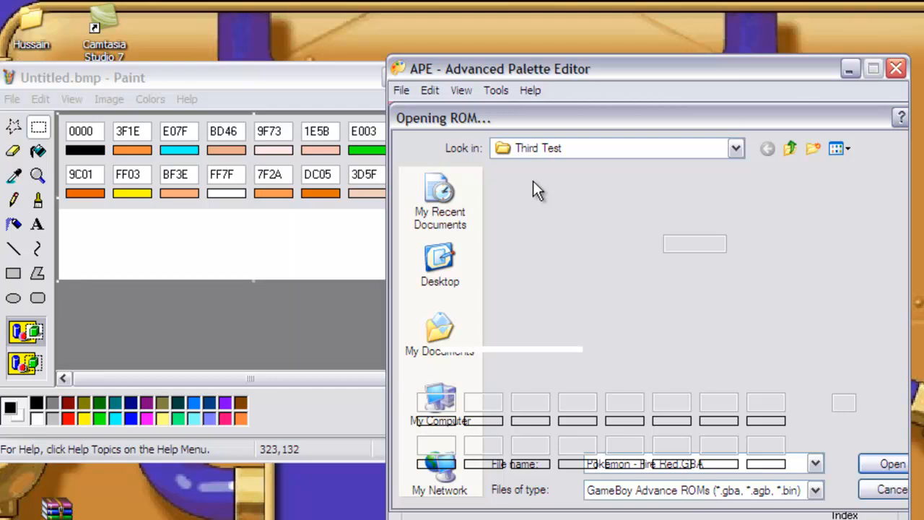
click(695, 246)
text(00EAE094)
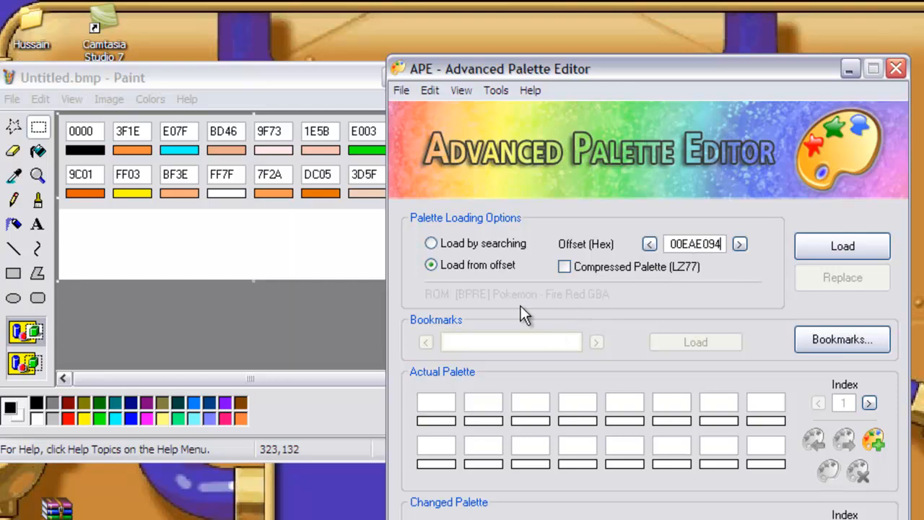
click(822, 240)
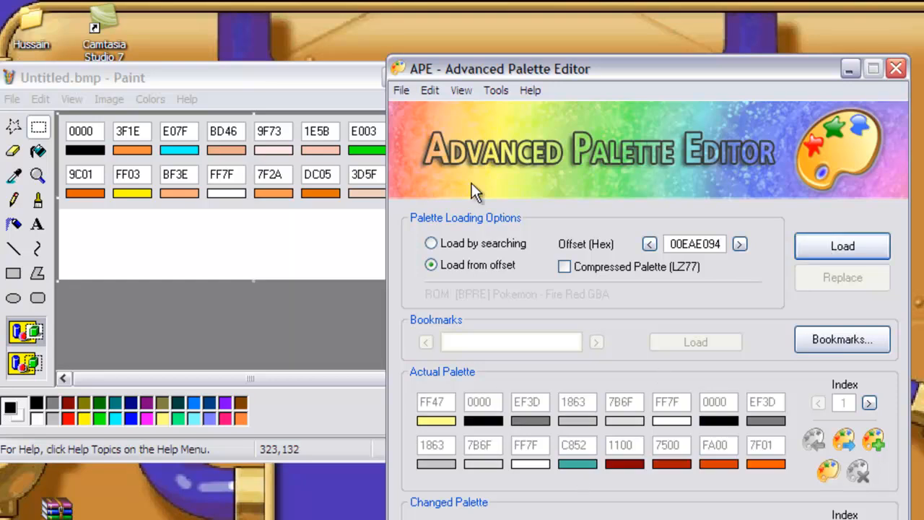
Set the first four colours of the changed palette to 0000, 3F1E, E07F and BD46, copying the reference image
drag(461, 72, 523, 68)
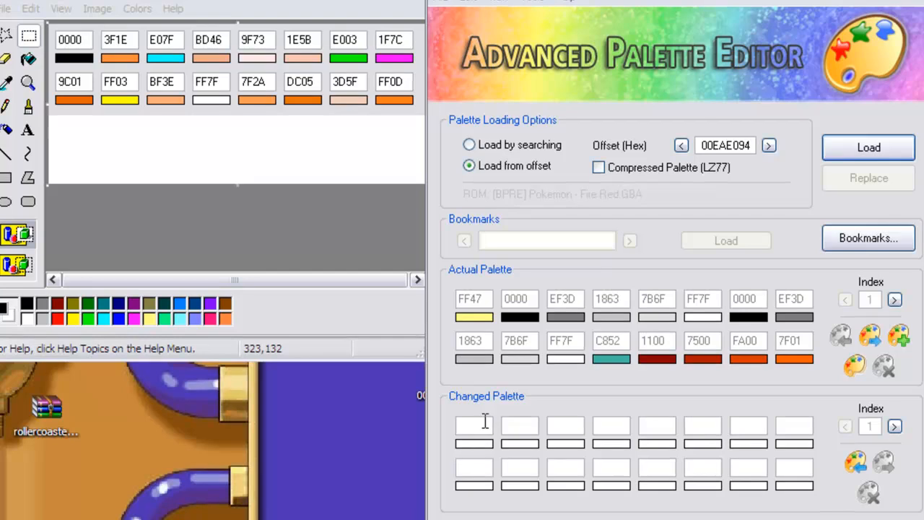
click(482, 425)
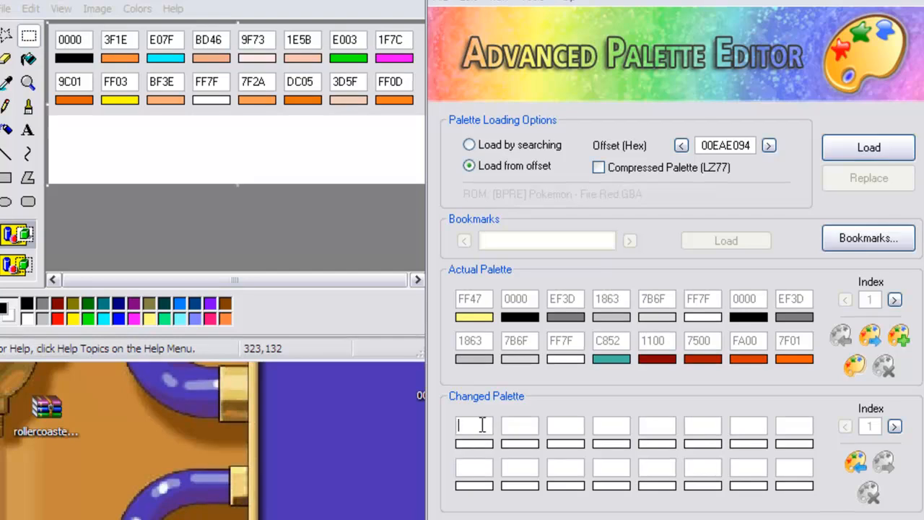
text(0000)
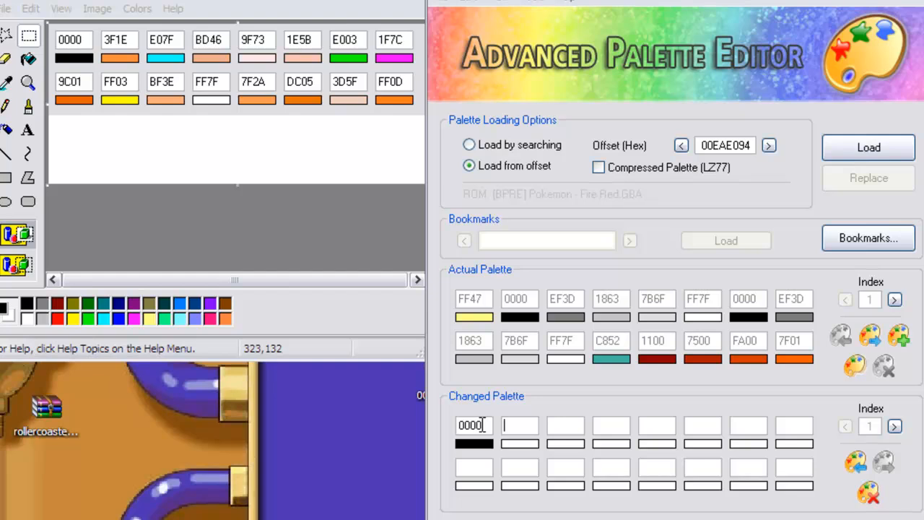
text(3F1E)
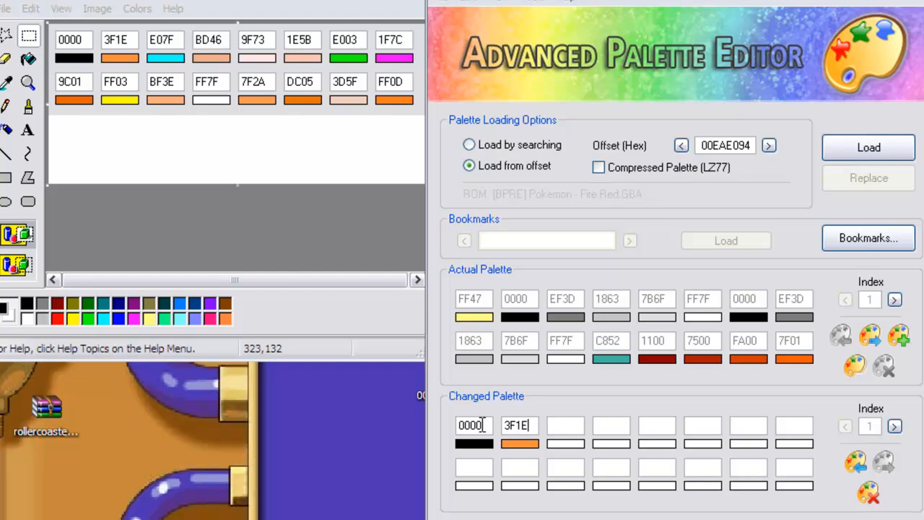
text(E07F)
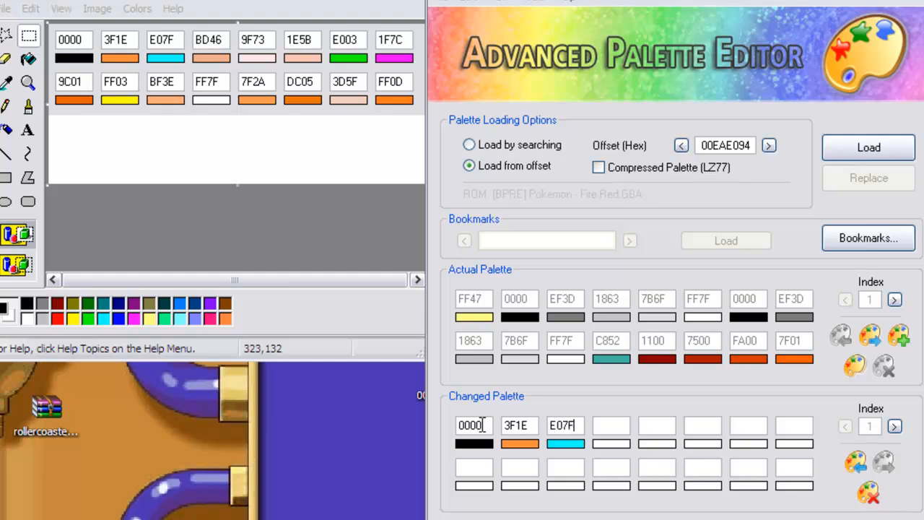
text(BD46)
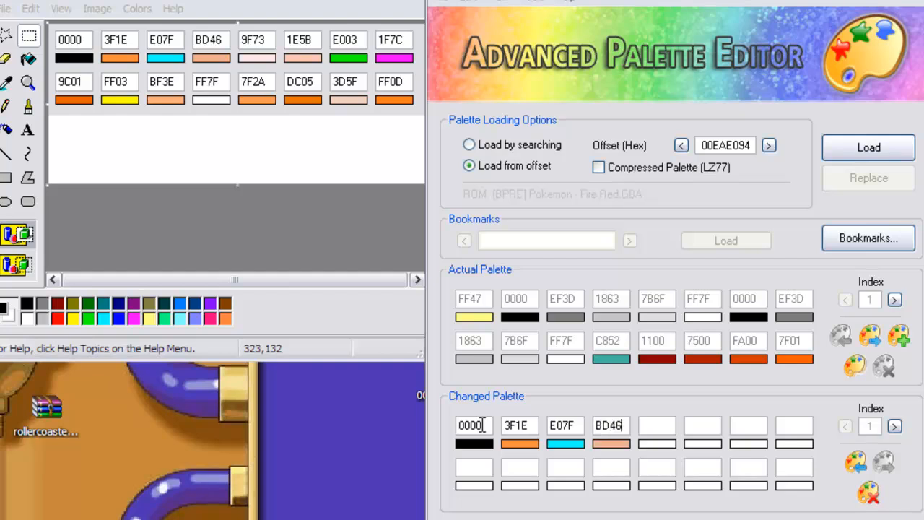
Set the fifth and sixth colours of the changed palette to 9F73 and 1E5B
text(97)
key(BackSpace)
text(F7)
text(31)
text(E)
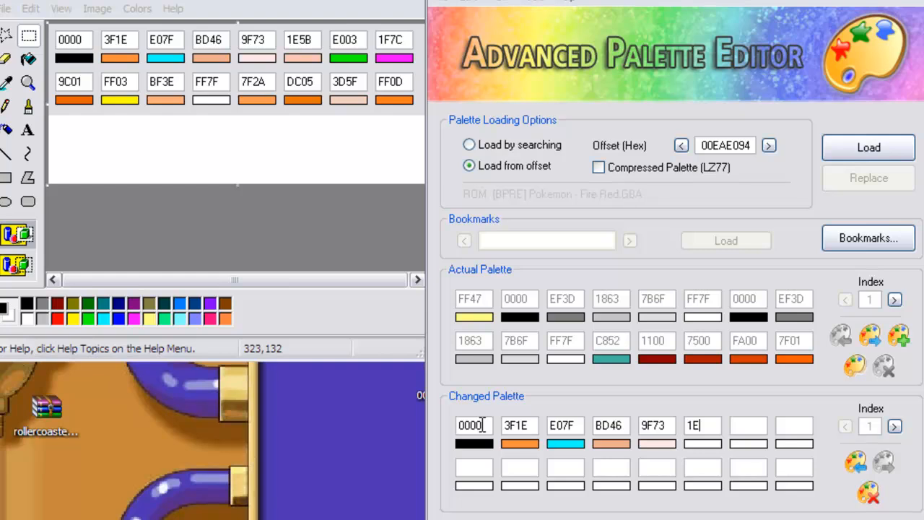
text(5B)
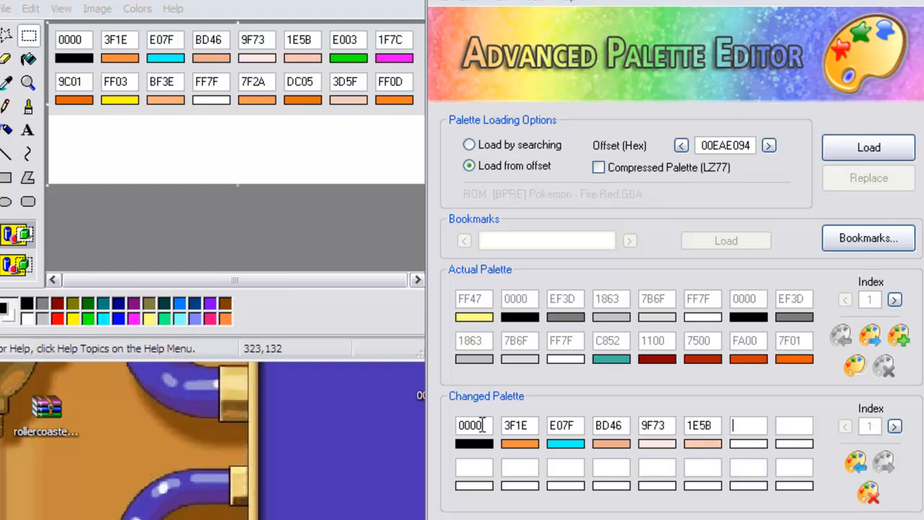
Set the seventh and eighth colours of the changed palette to E003 and 1F7C
text(EE03)
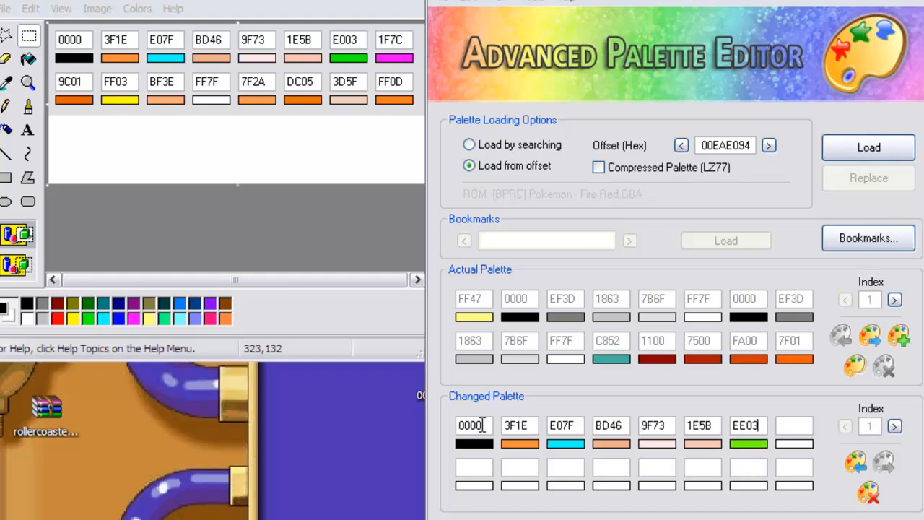
key(BackSpace)
text(4)
key(BackSpace)
key(BackSpace)
key(BackSpace)
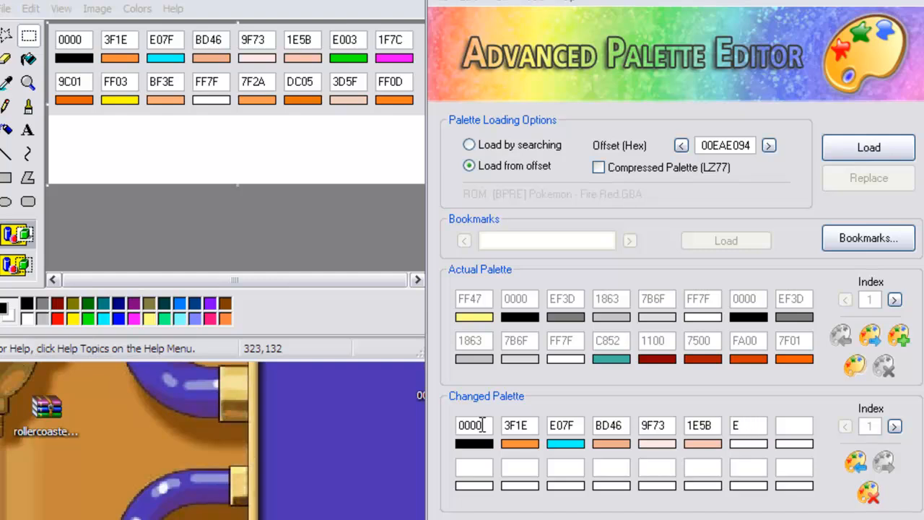
text(003)
key(Tab)
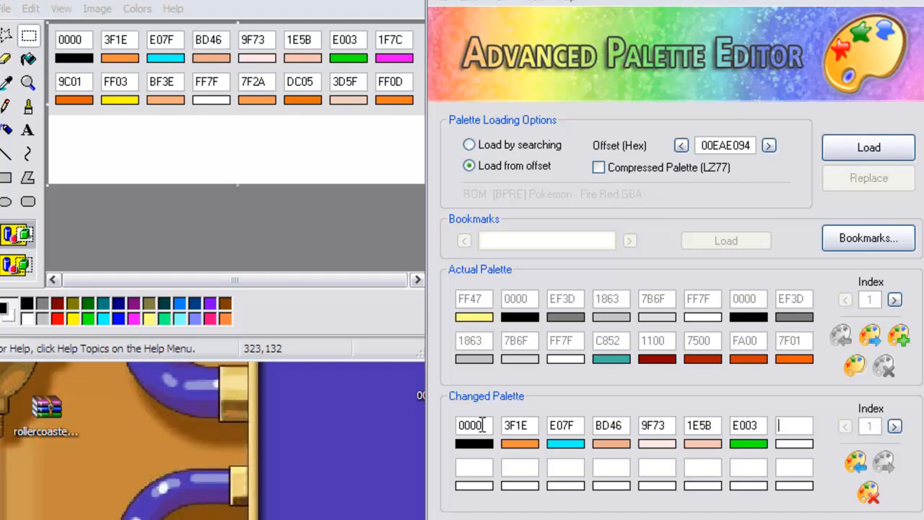
text(1F7C)
key(Tab)
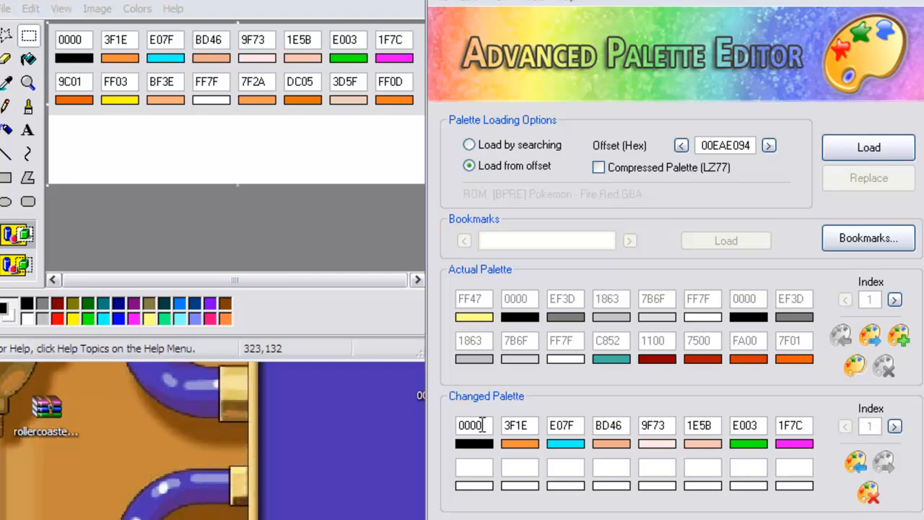
Fill the changed palette's second row with 9C01, FF03, BF3E, FF7F, 7F2A, DC05, 3D5F and FF0D, and replace the ROM's palette with it
text(9C01	FF03	BF3E	FF7F	7F2A	DC05	3D5F	FF0D)
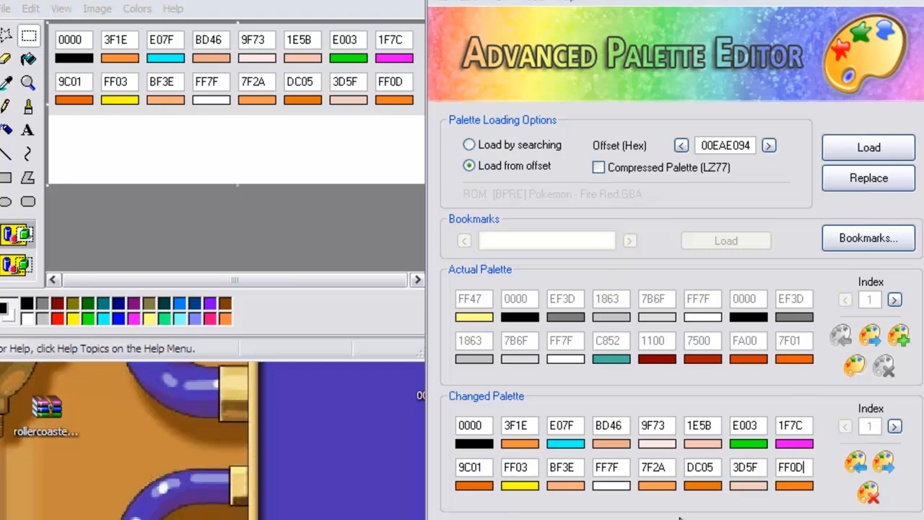
click(853, 192)
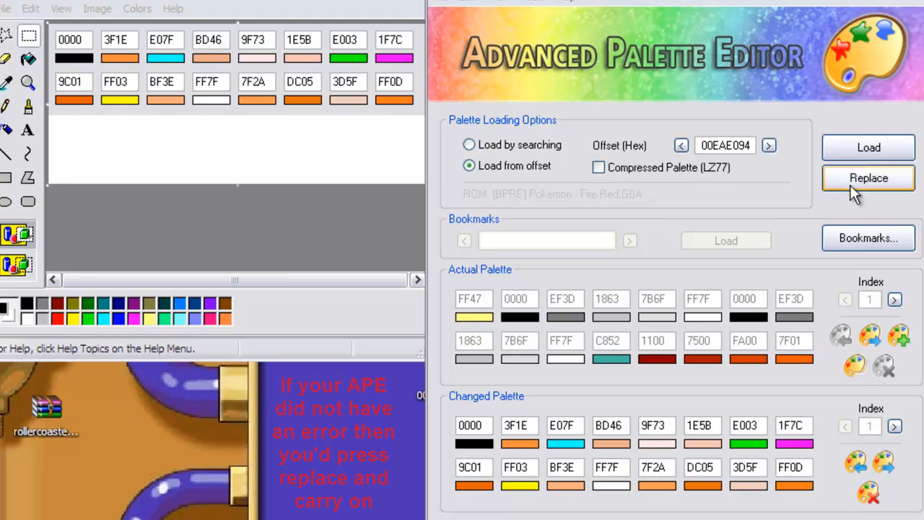
Reload the ROM's palette from offset 00EAE094 and launch the VisualBoyAdvance emulator from its folder
click(832, 159)
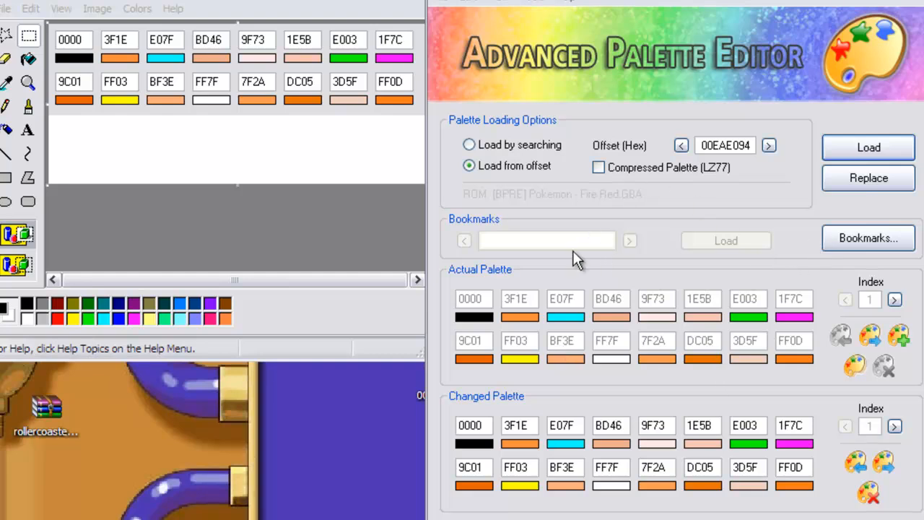
click(722, 519)
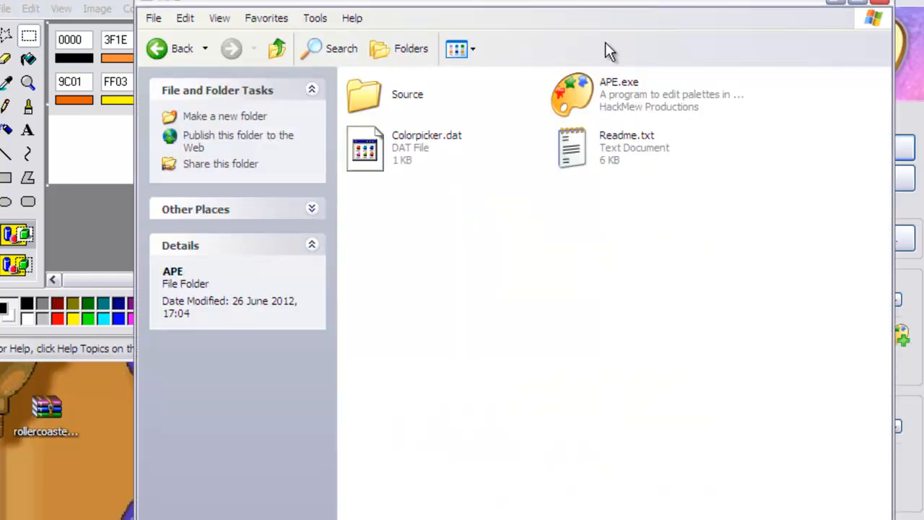
click(280, 51)
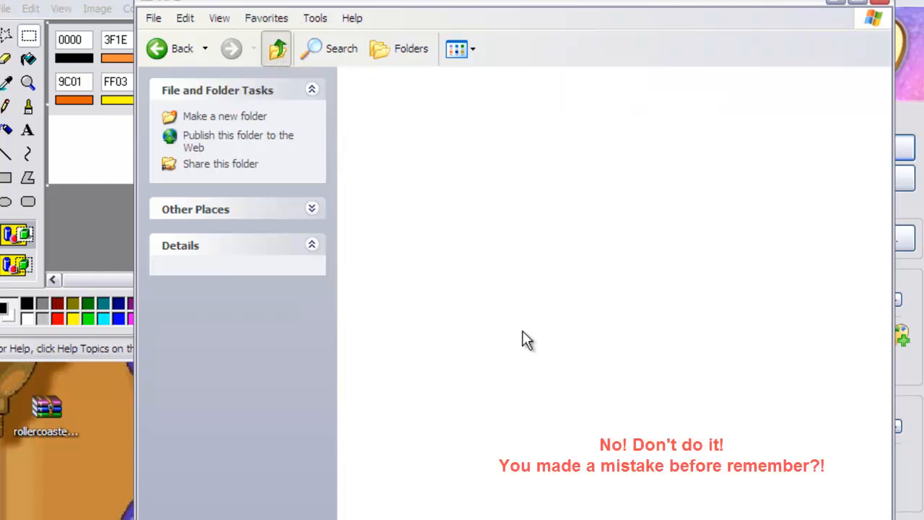
click(277, 49)
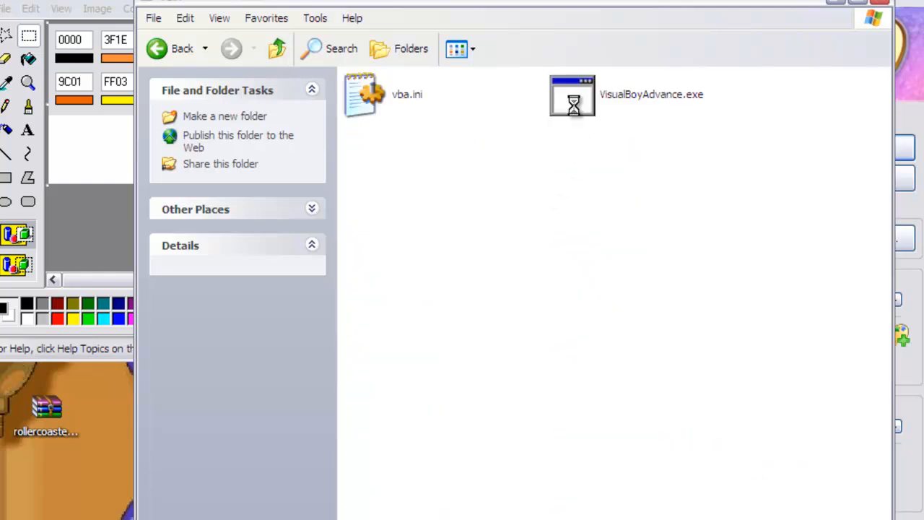
double_click(575, 110)
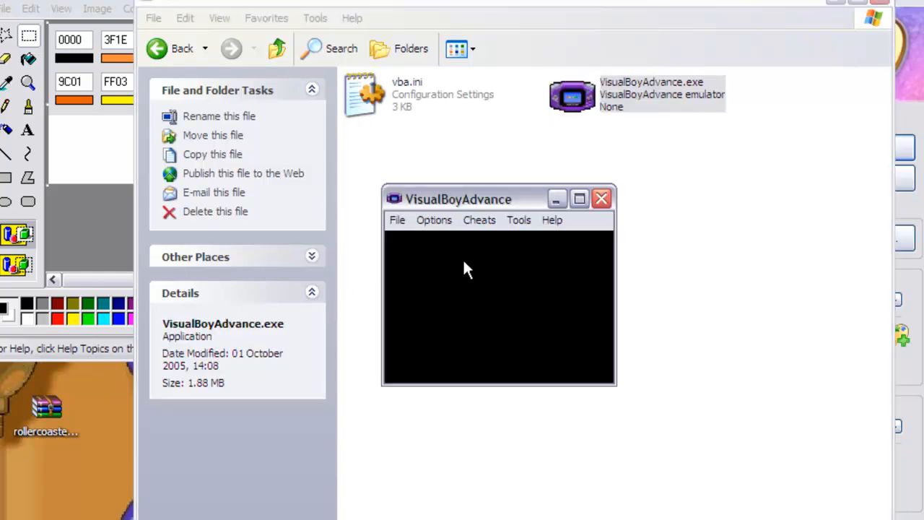
Open the Fire Red ROM from the Third Test folder in the emulator to test the title screen
click(398, 221)
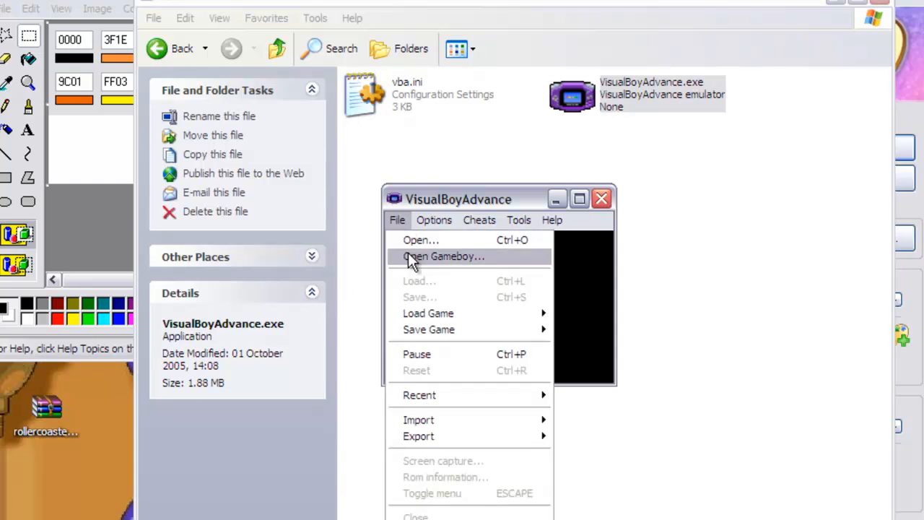
click(408, 243)
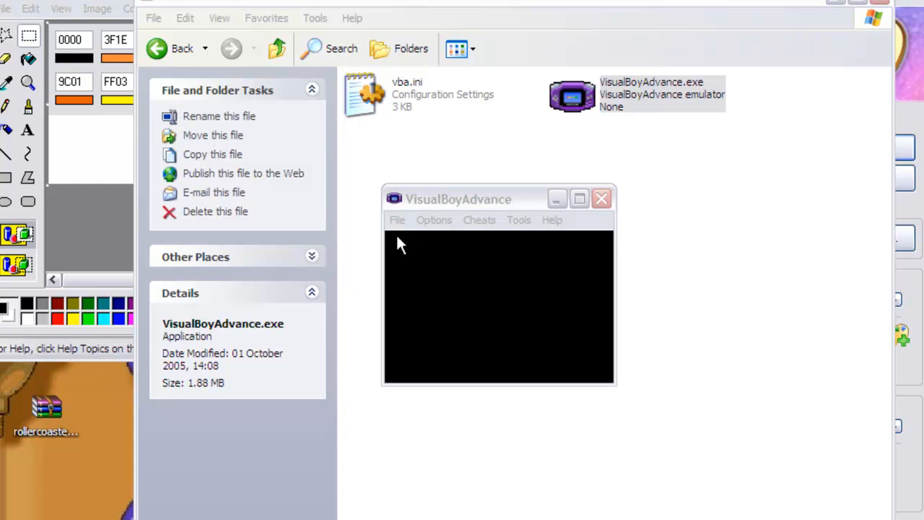
click(774, 257)
double_click(521, 319)
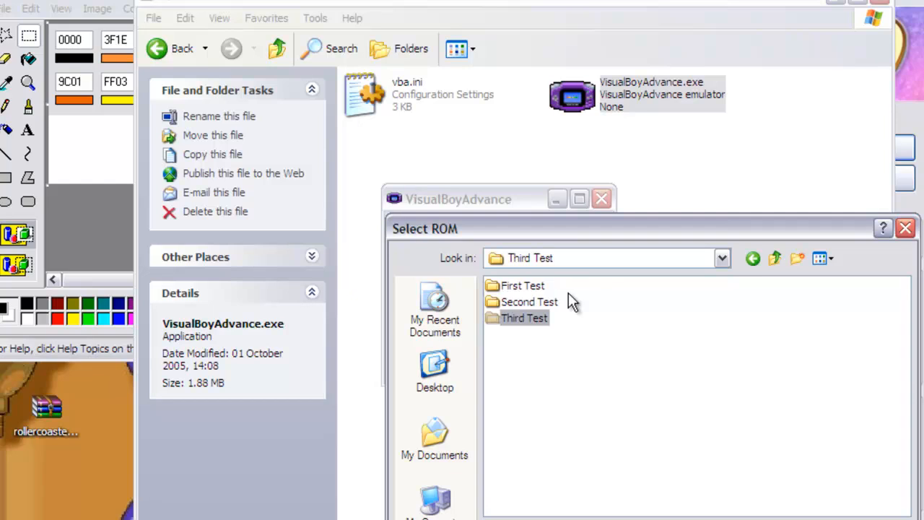
double_click(568, 301)
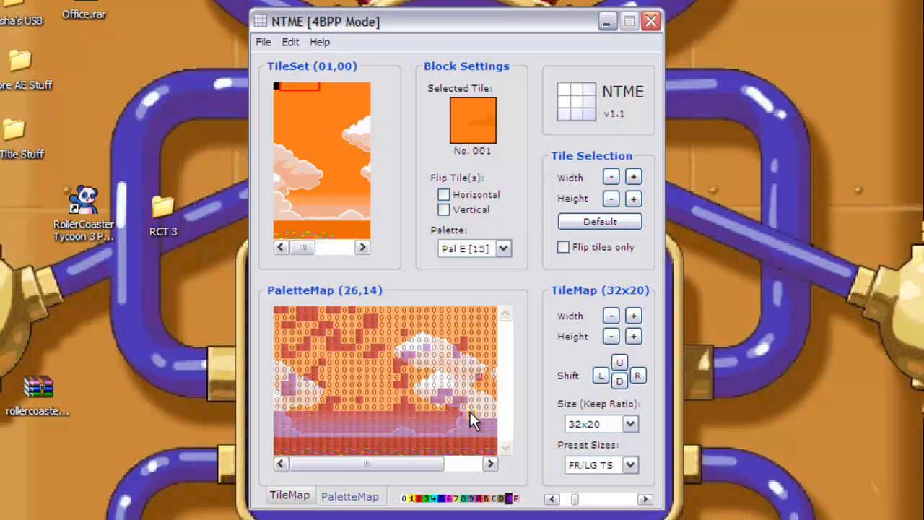
Switch to NTME and paint palette E over the palette map tiles still assigned to palette 0
mouse_move(491, 408)
mouse_down()
mouse_move(279, 405)
mouse_move(314, 395)
mouse_move(285, 394)
mouse_move(495, 397)
mouse_move(283, 392)
mouse_move(280, 383)
mouse_move(486, 384)
mouse_up()
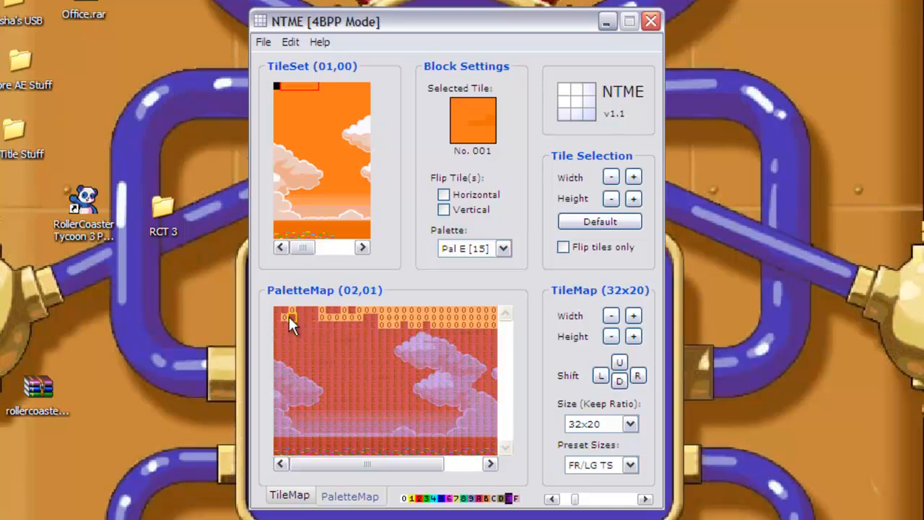
mouse_move(328, 314)
mouse_down()
mouse_move(388, 320)
mouse_move(399, 308)
mouse_move(378, 337)
mouse_move(383, 324)
mouse_move(494, 327)
mouse_move(488, 311)
mouse_move(483, 321)
mouse_move(466, 313)
mouse_move(459, 323)
mouse_move(405, 318)
mouse_move(451, 309)
mouse_move(436, 318)
mouse_move(355, 308)
mouse_move(387, 306)
mouse_move(367, 312)
mouse_up()
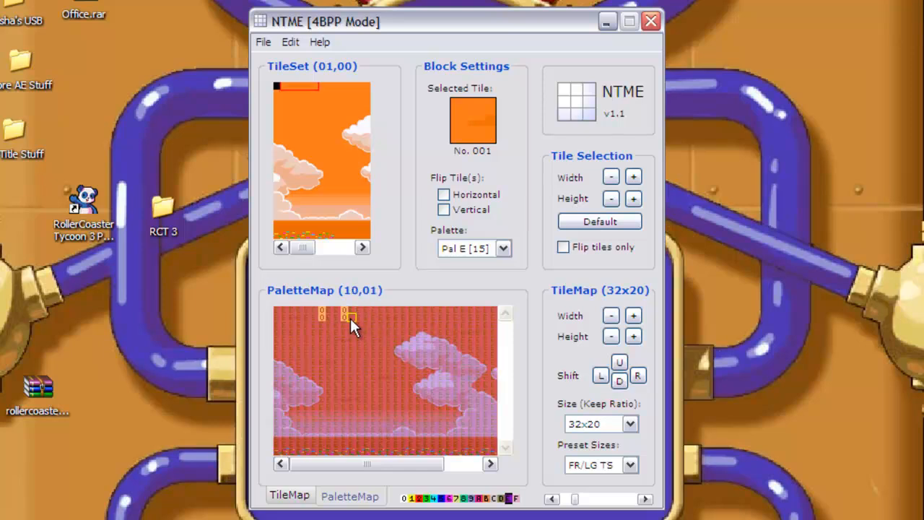
click(344, 317)
click(347, 311)
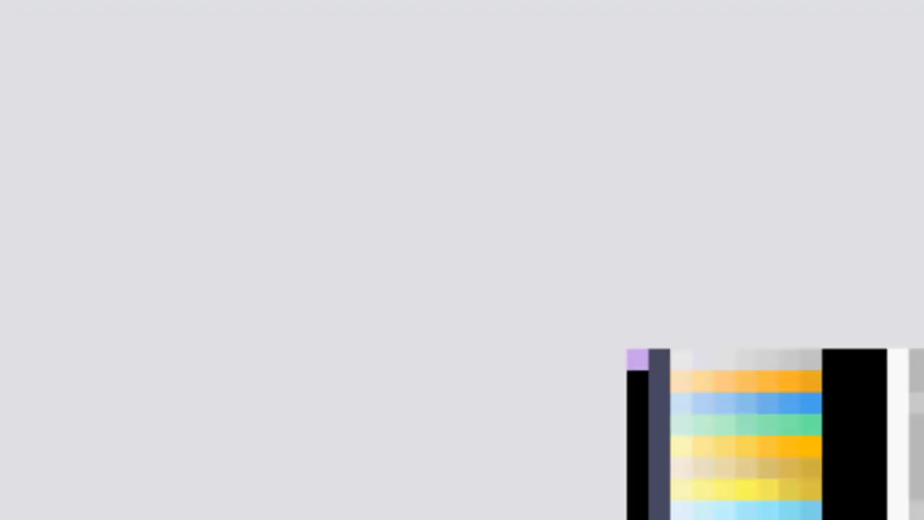
Switch to the ROM graphics editor, go to graphic 2013 and import the new background tileset image
click(722, 74)
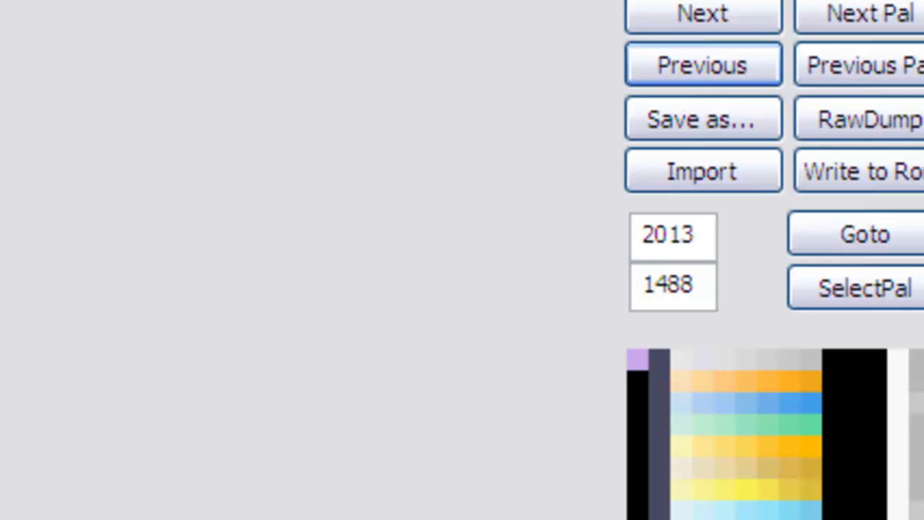
click(626, 169)
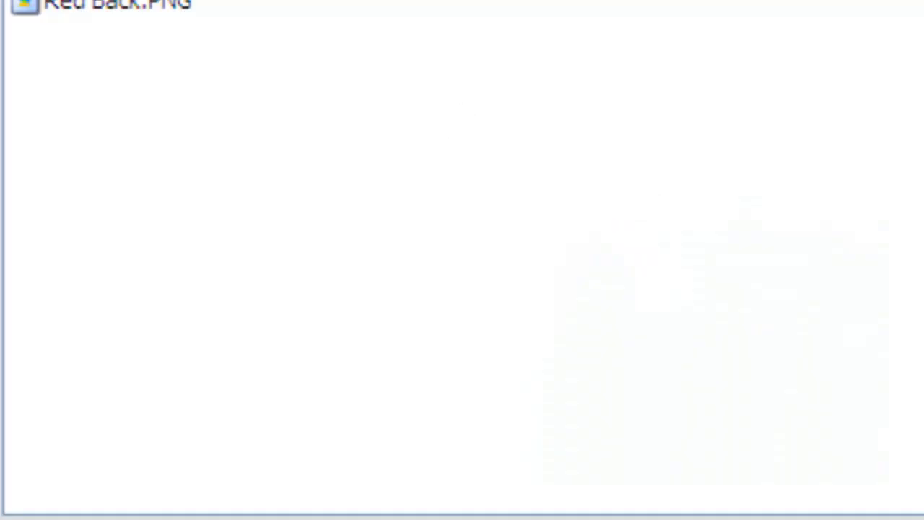
click(762, 1)
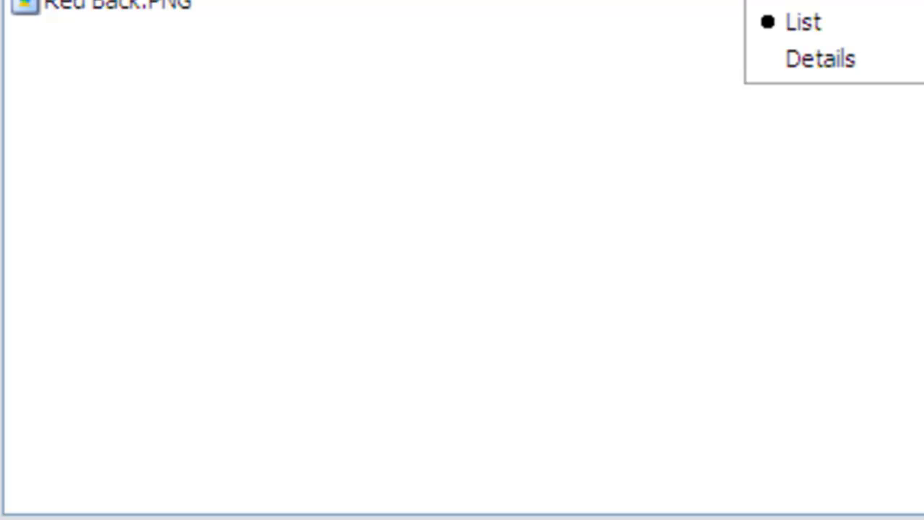
click(808, 1)
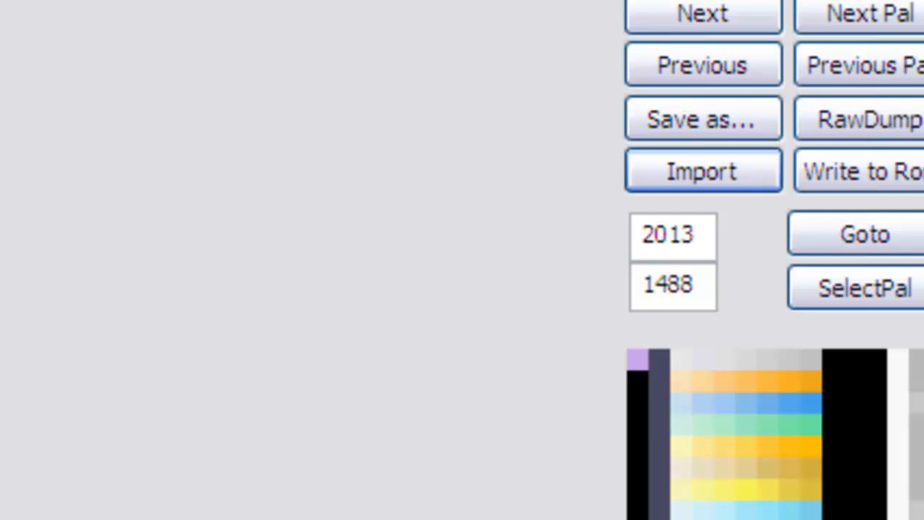
key(alt+Tab)
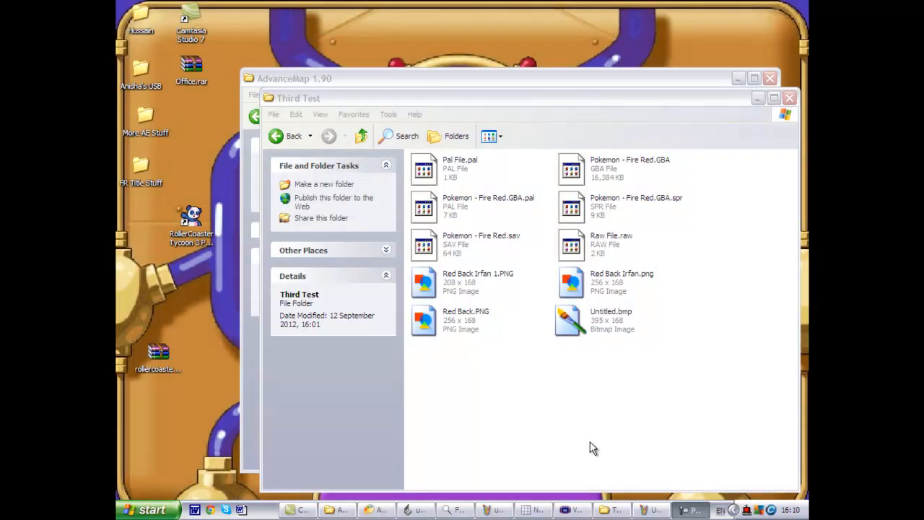
Switch to VisualBoyAdvance and open the Fire Red ROM from the Second Test folder to view its title screen
click(574, 509)
click(407, 218)
click(405, 237)
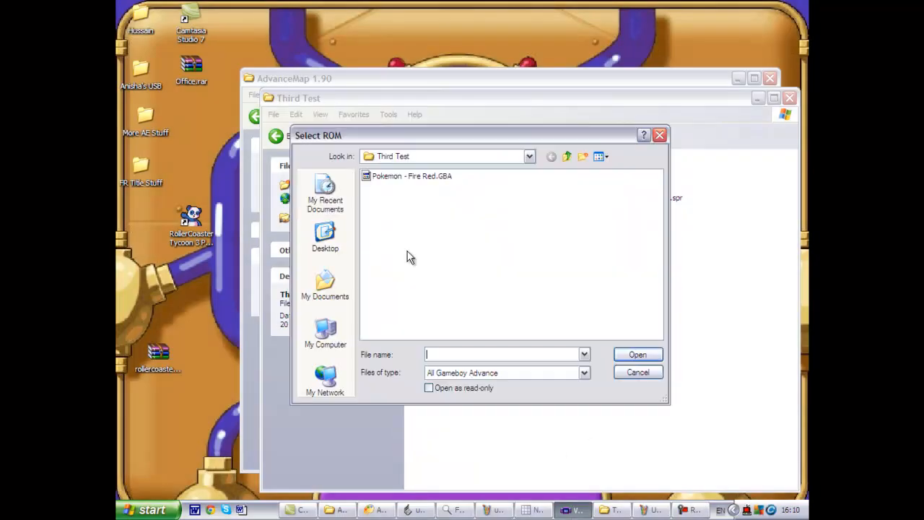
click(572, 157)
double_click(392, 187)
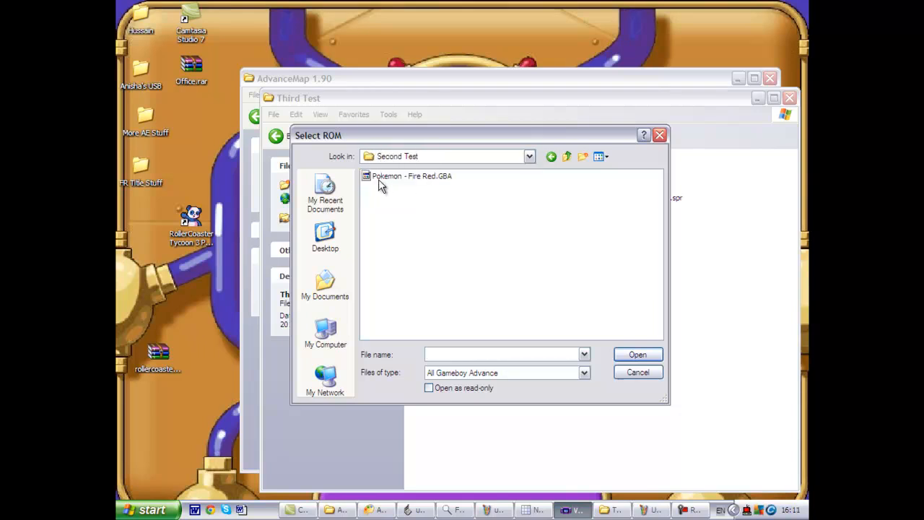
double_click(378, 177)
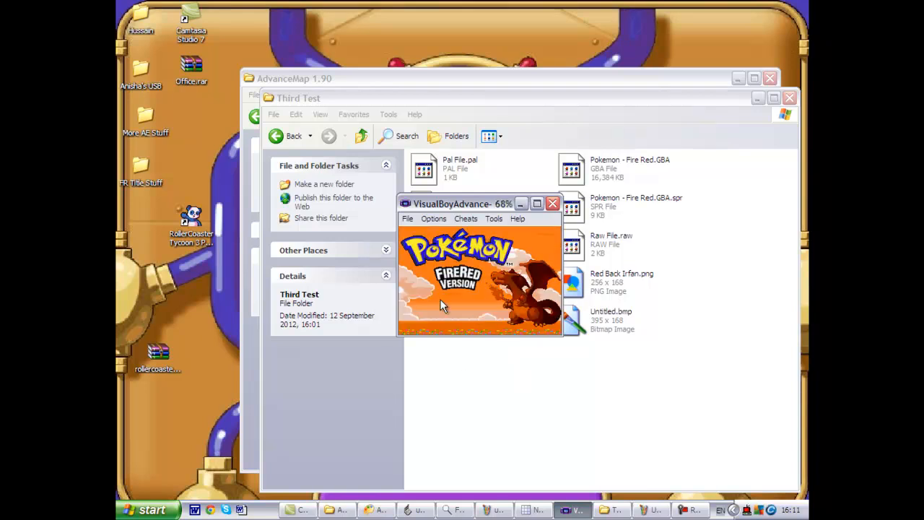
Open the Fire Red ROM from the First Test folder in the emulator and continue past its title screen
click(406, 219)
click(404, 233)
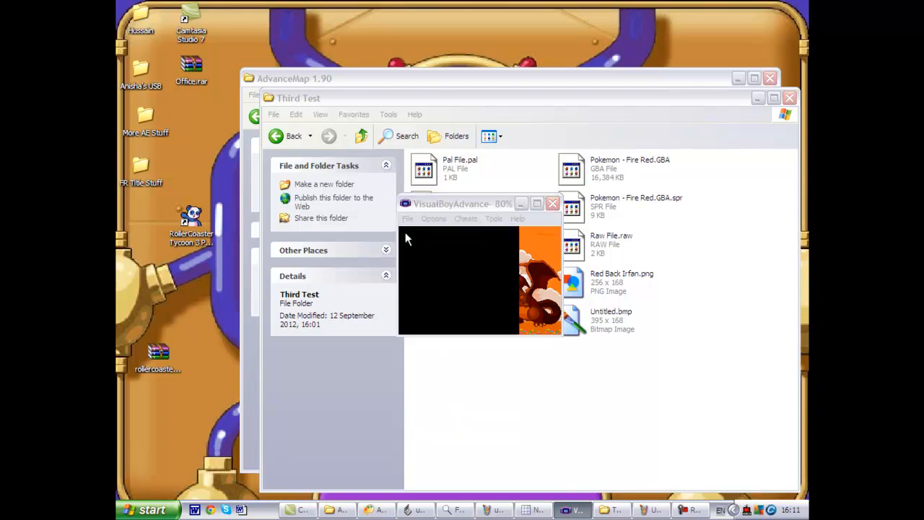
double_click(386, 176)
double_click(383, 176)
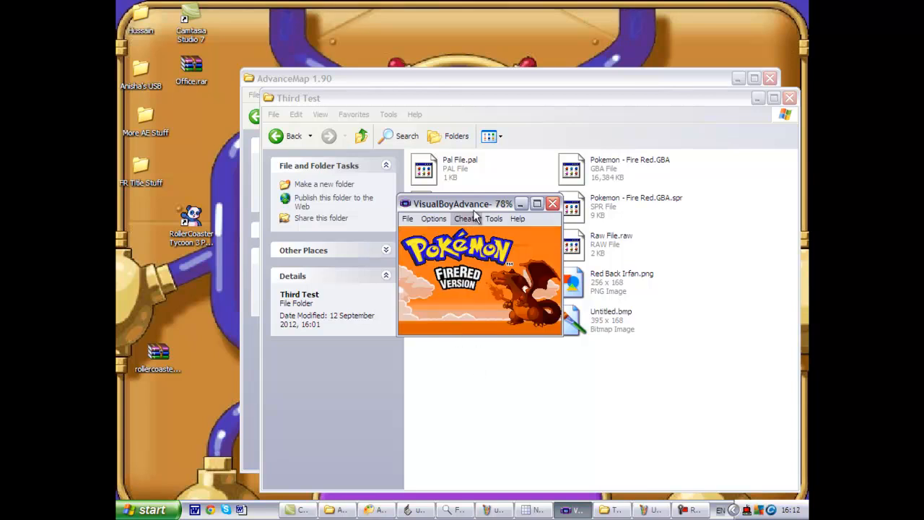
key(Return)
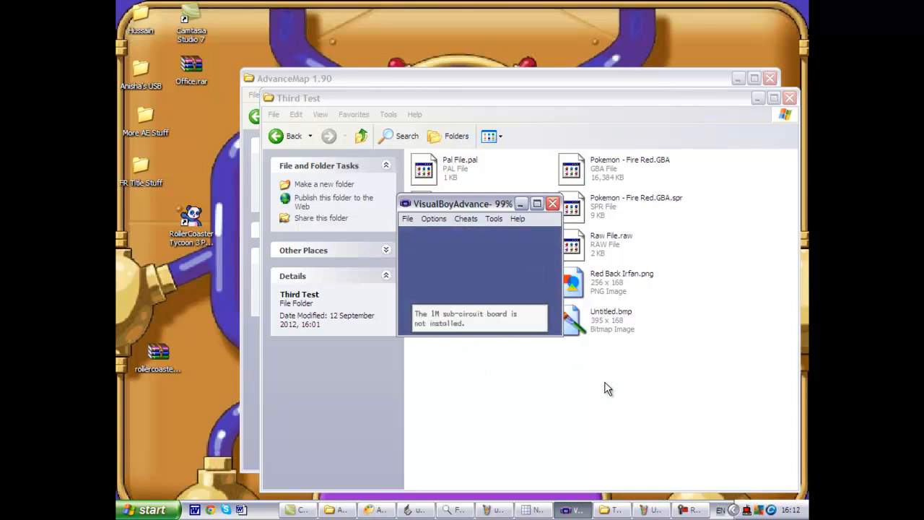